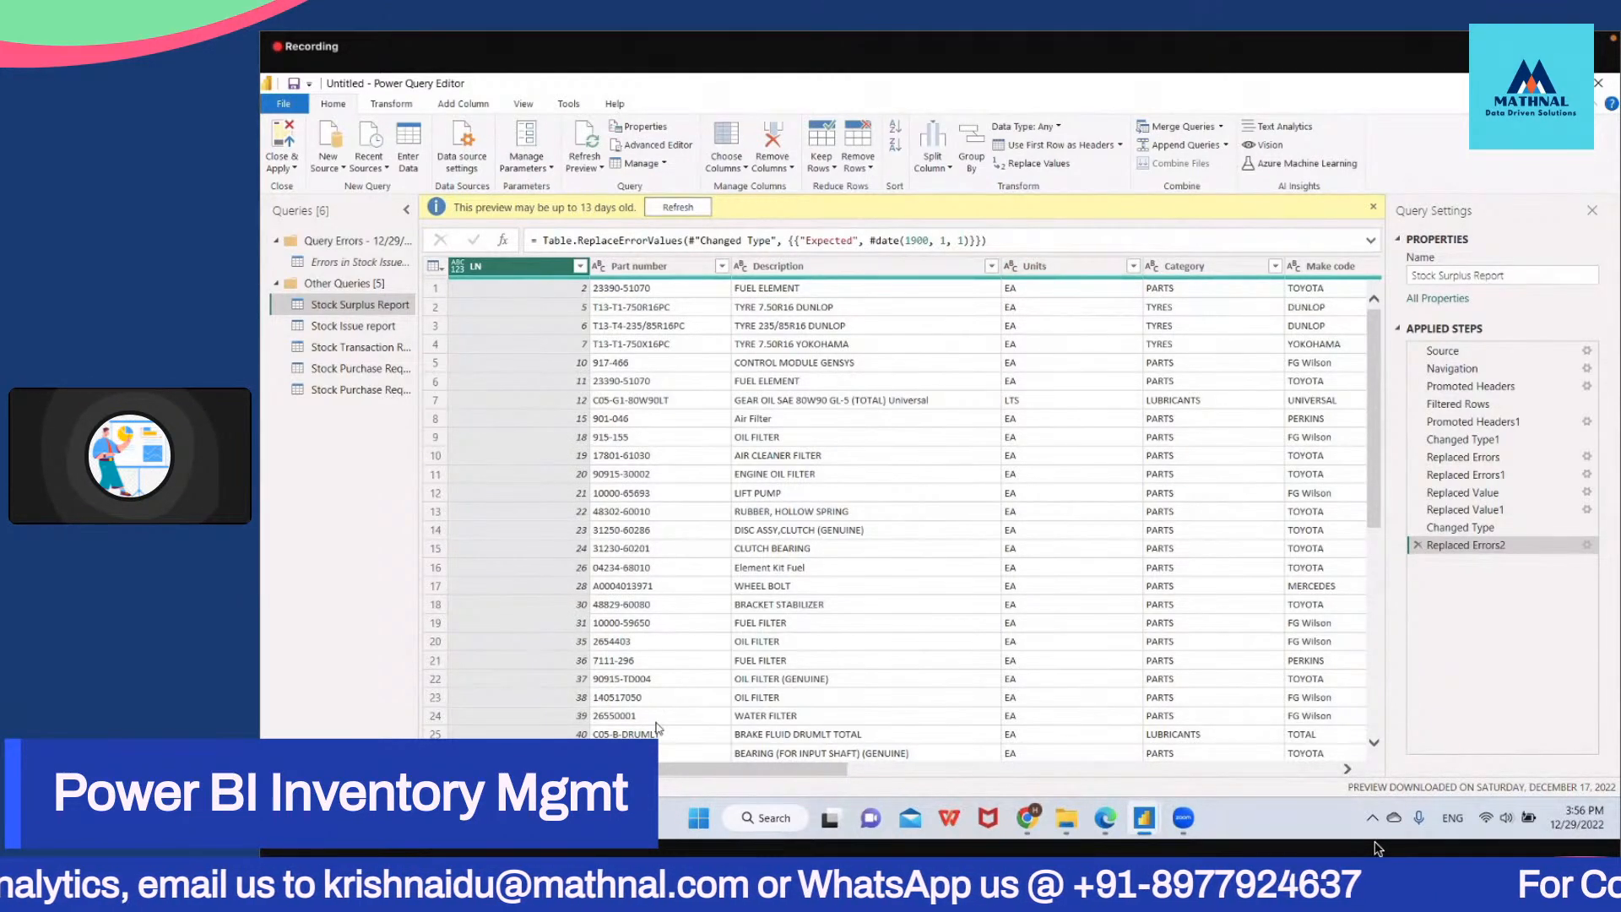
Step: Look over all columns of the Stock Surplus Report query, from LN through Expected
{"action": "left_click_drag", "start_coordinate": [619, 768], "coordinate": [884, 768]}
{"action": "left_click", "coordinate": [1001, 734]}
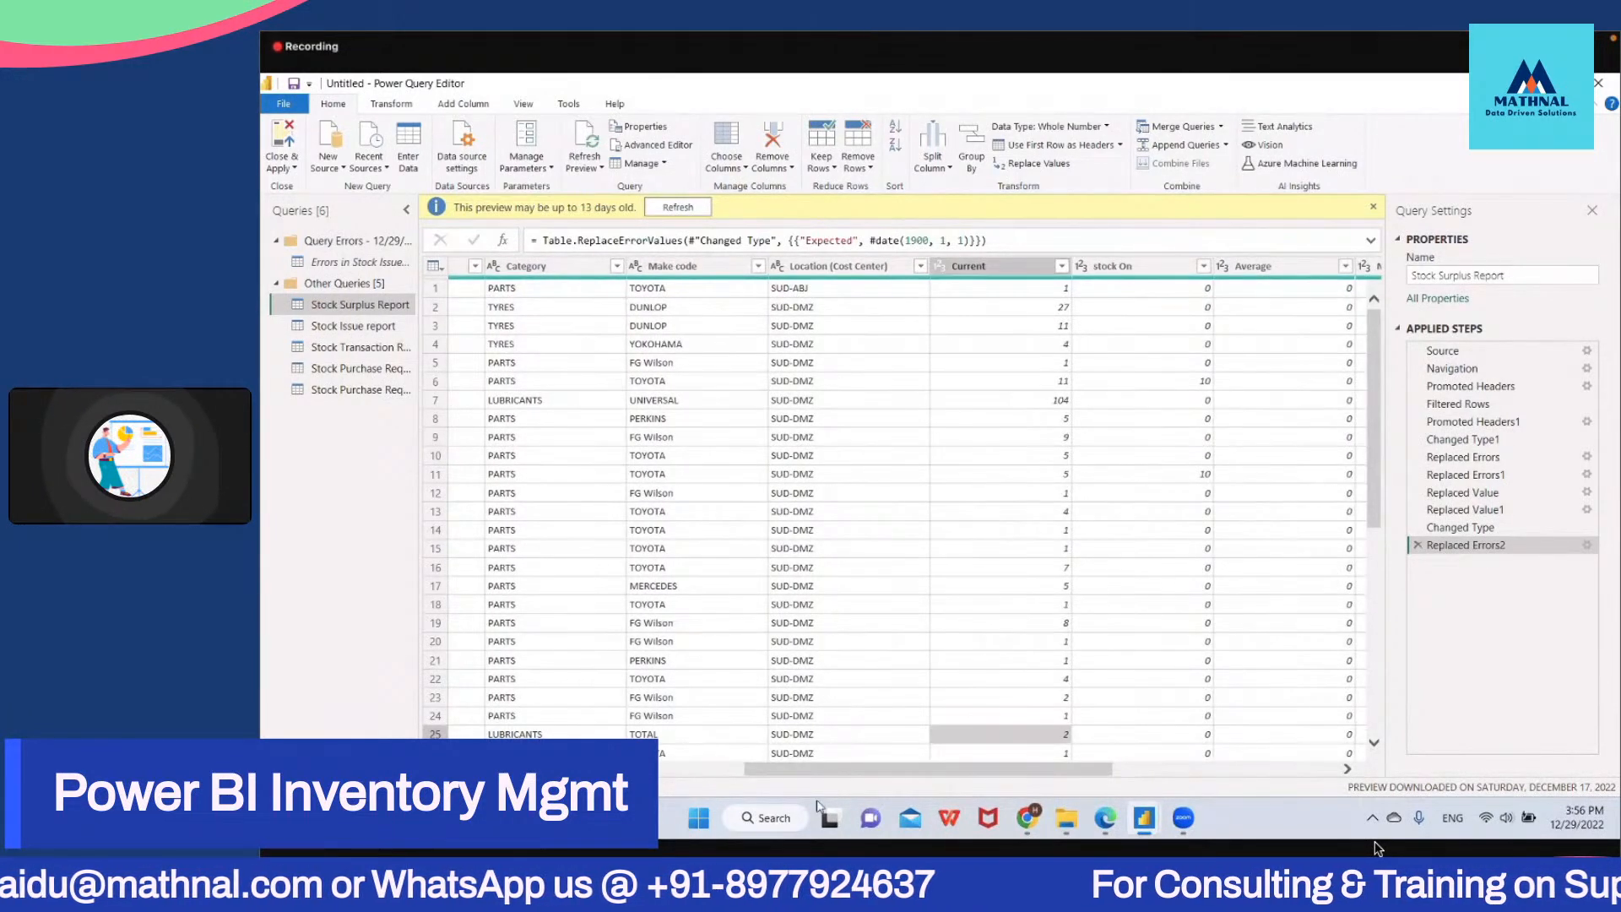
{"action": "left_click_drag", "start_coordinate": [837, 663], "coordinate": [1036, 660]}
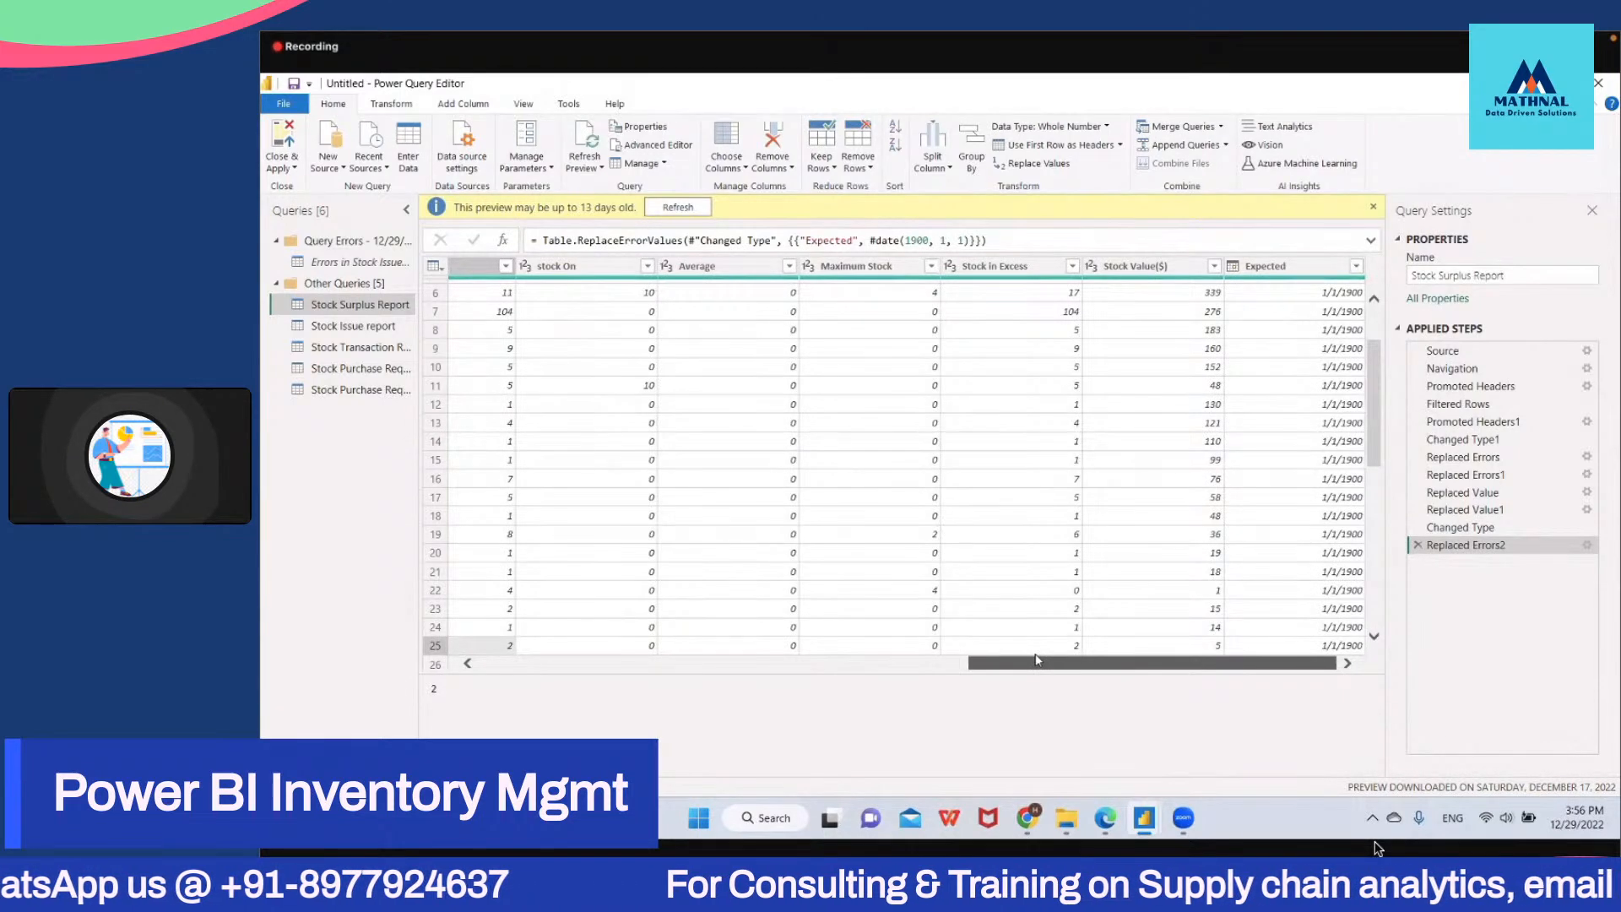
{"action": "left_click_drag", "start_coordinate": [979, 666], "coordinate": [523, 697]}
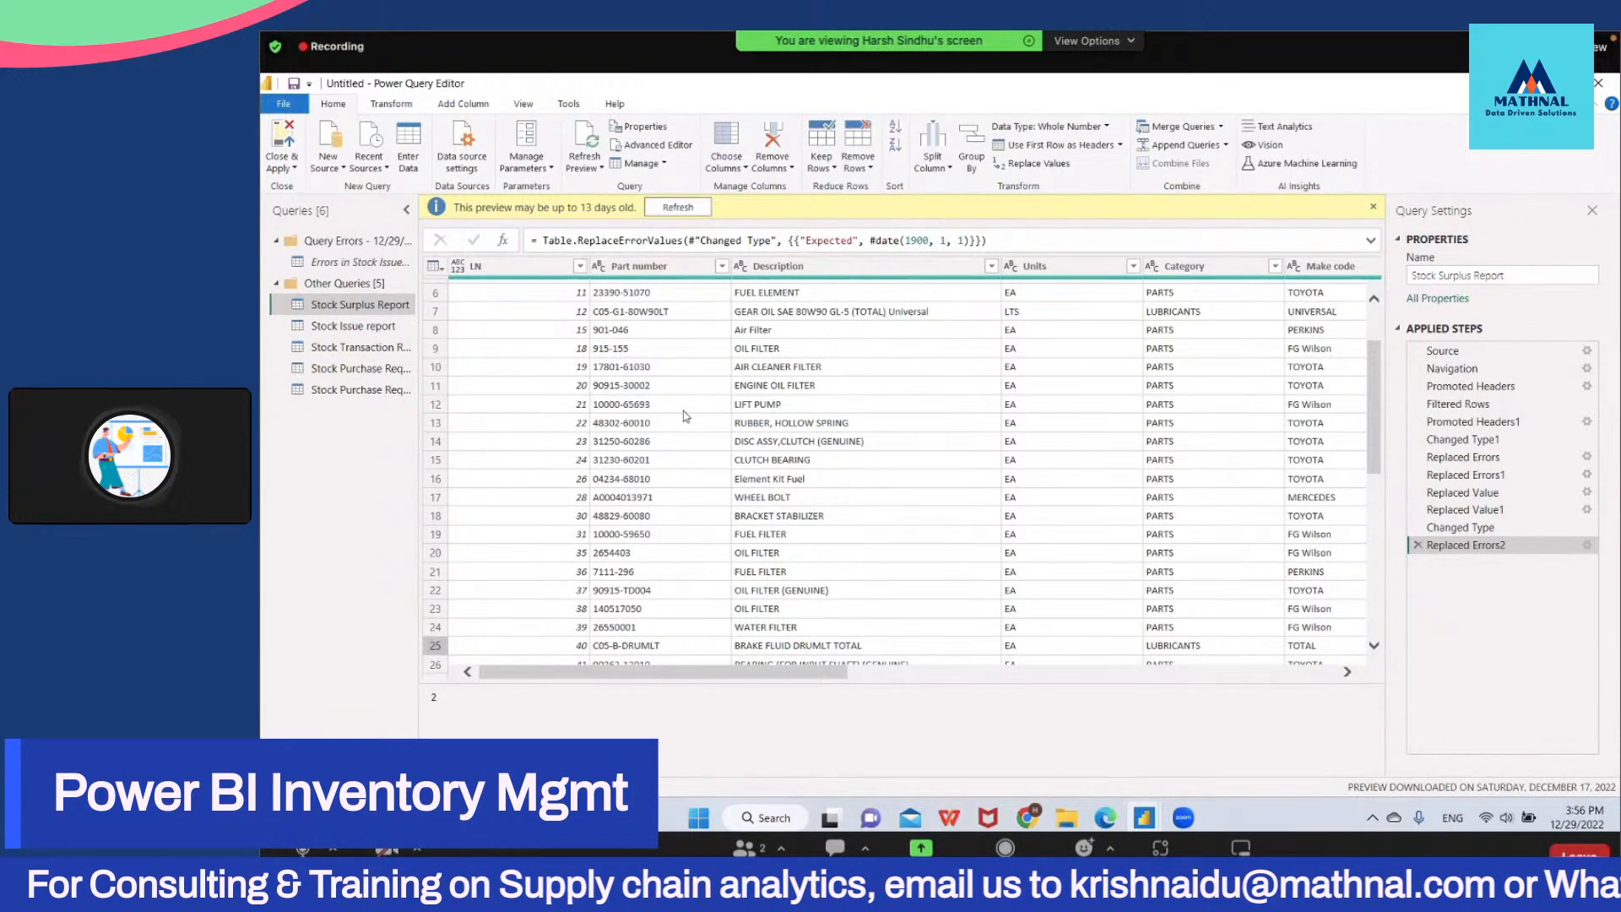
{"action": "scroll", "coordinate": [500, 681], "scroll_direction": "up", "scroll_amount": 2}
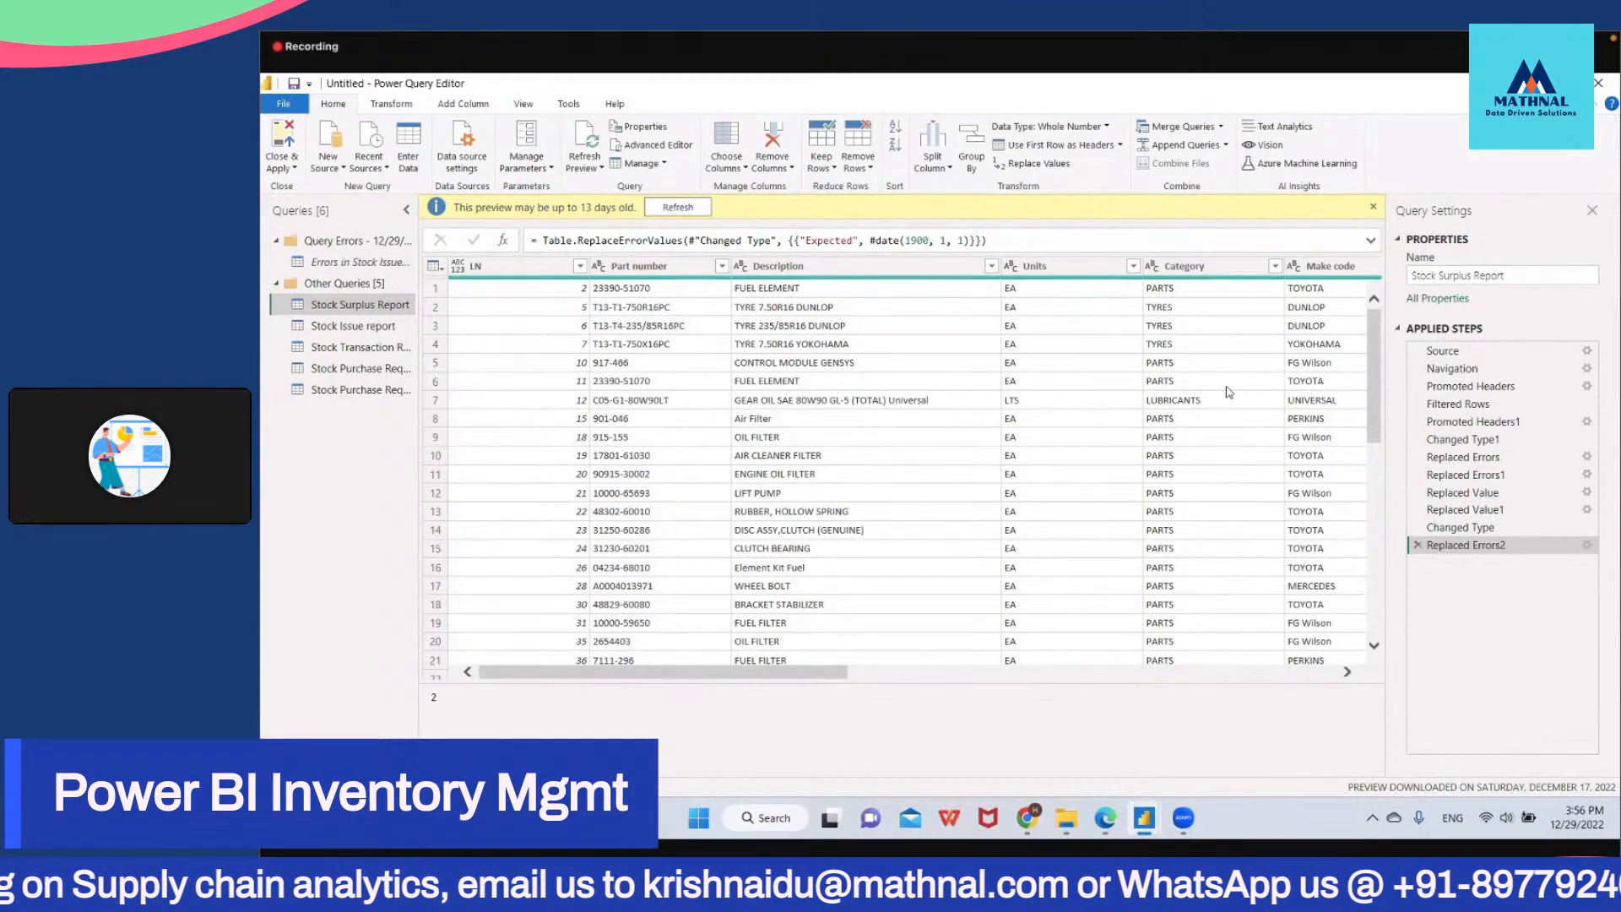
{"action": "left_click_drag", "start_coordinate": [1384, 370], "coordinate": [1374, 368]}
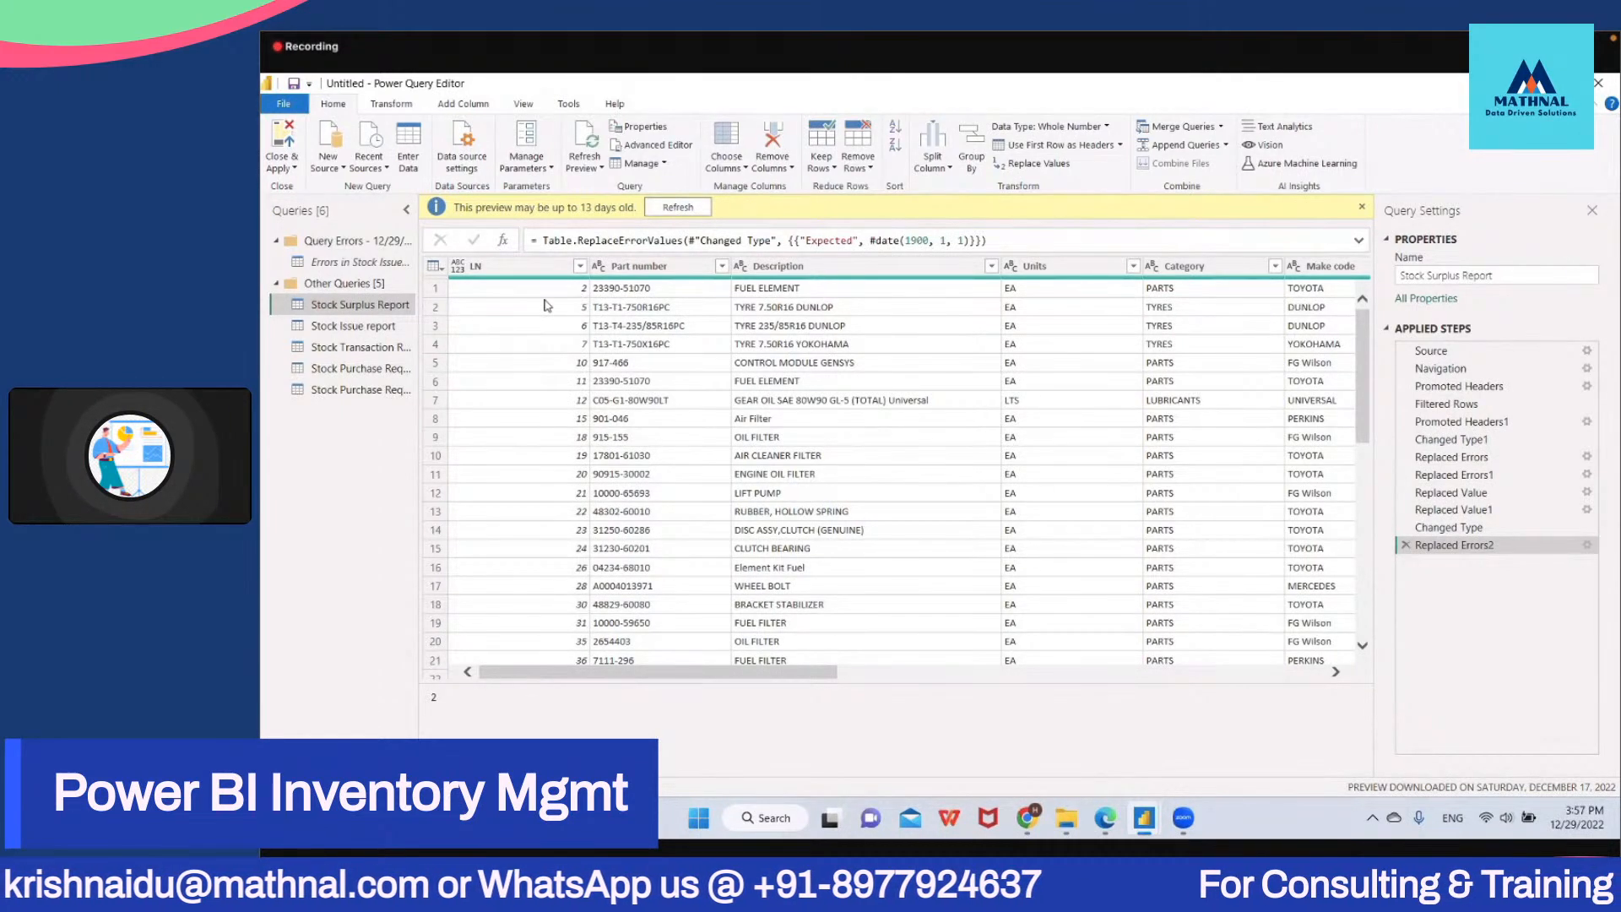
Step: Examine the LN, Part number and Description columns throughout the rows of the Stock Surplus Report
{"action": "left_click", "coordinate": [467, 268]}
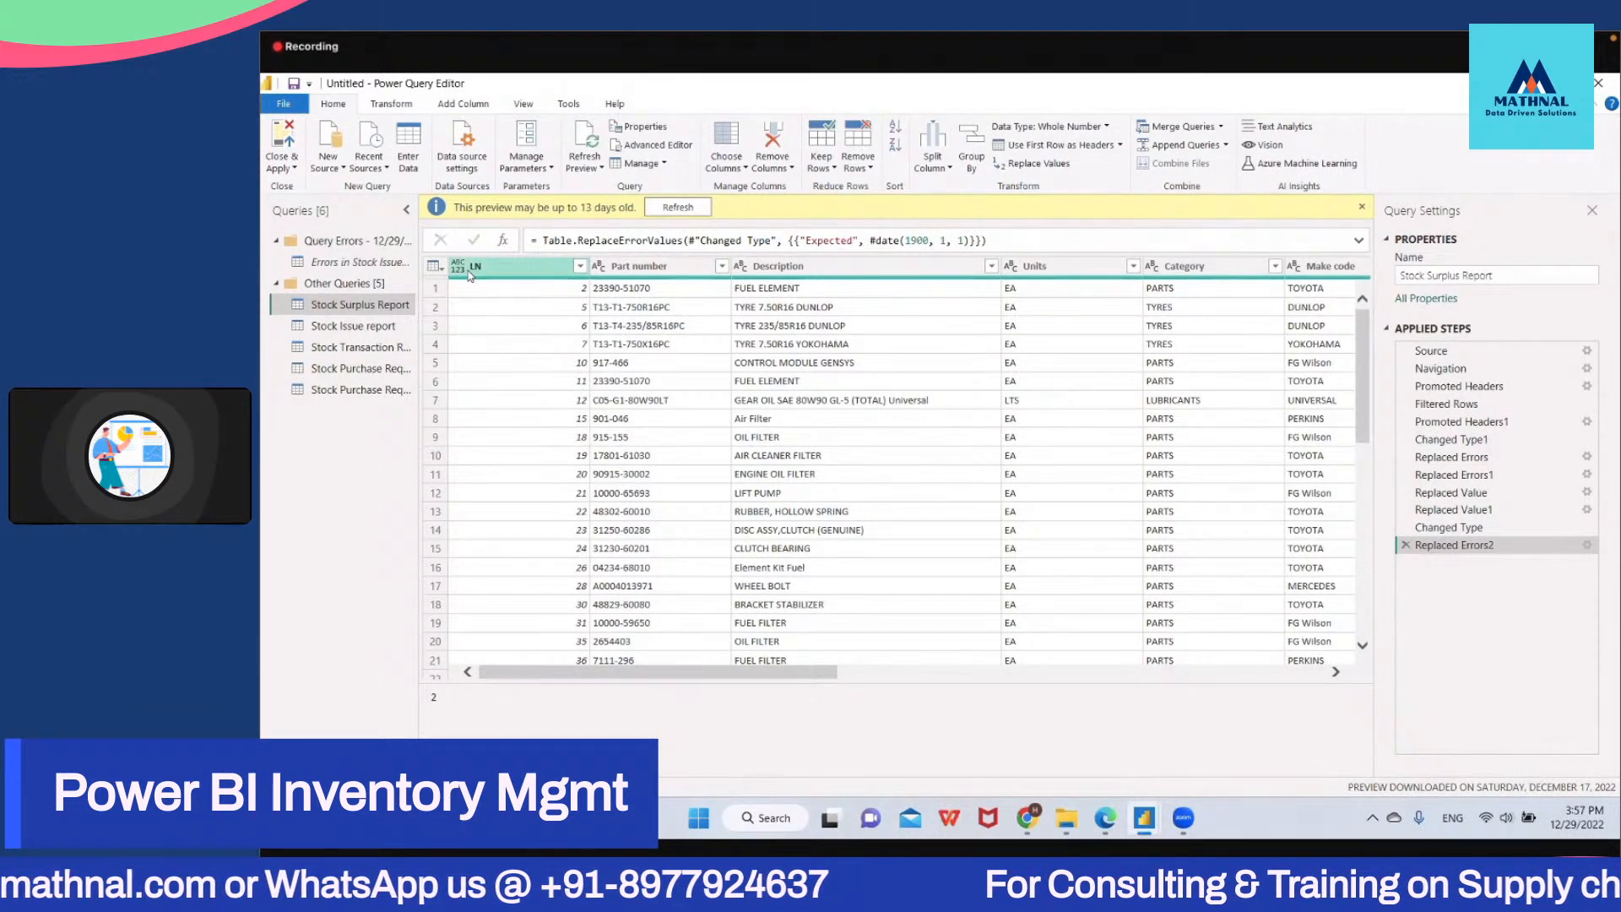
{"action": "left_click", "coordinate": [606, 269]}
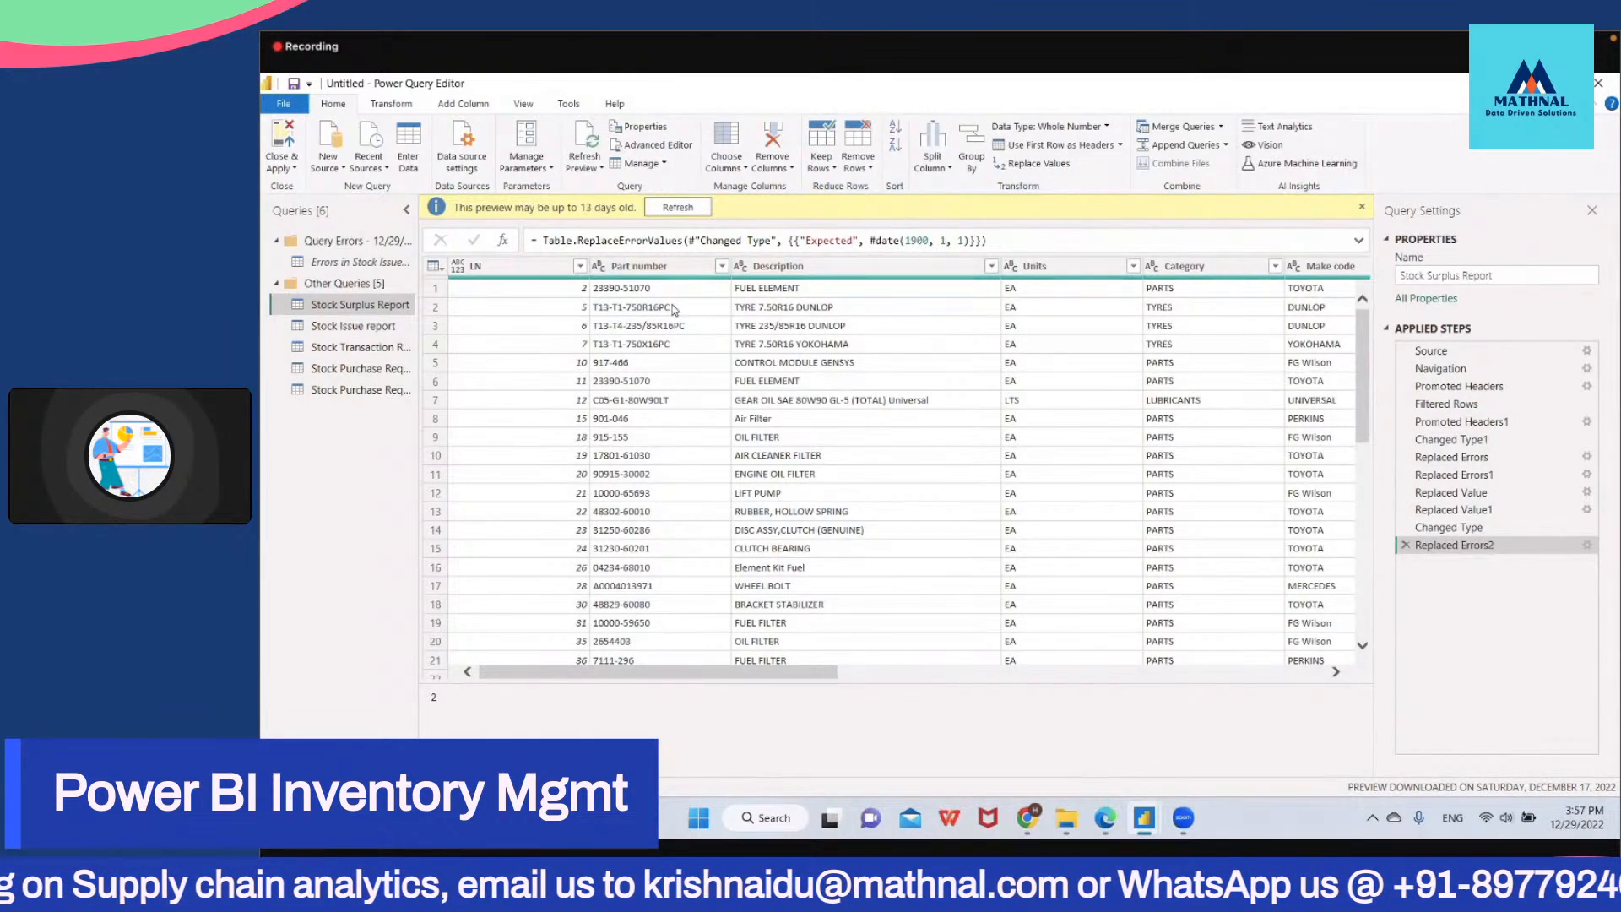
{"action": "left_click", "coordinate": [782, 293]}
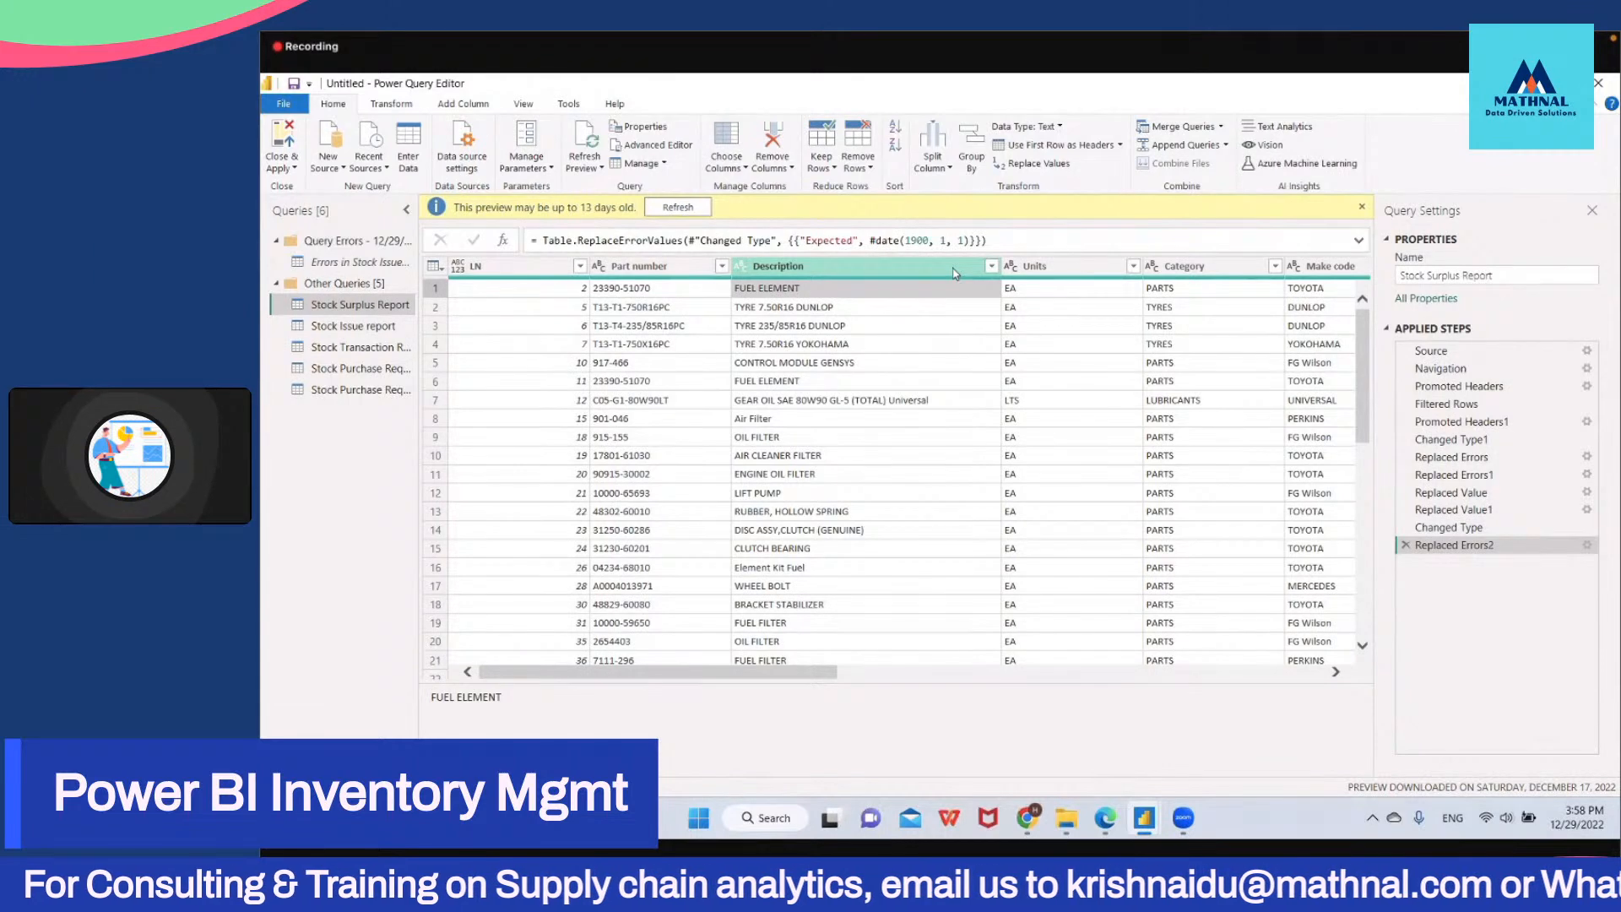
{"action": "scroll", "coordinate": [1145, 404], "scroll_direction": "down", "scroll_amount": 8}
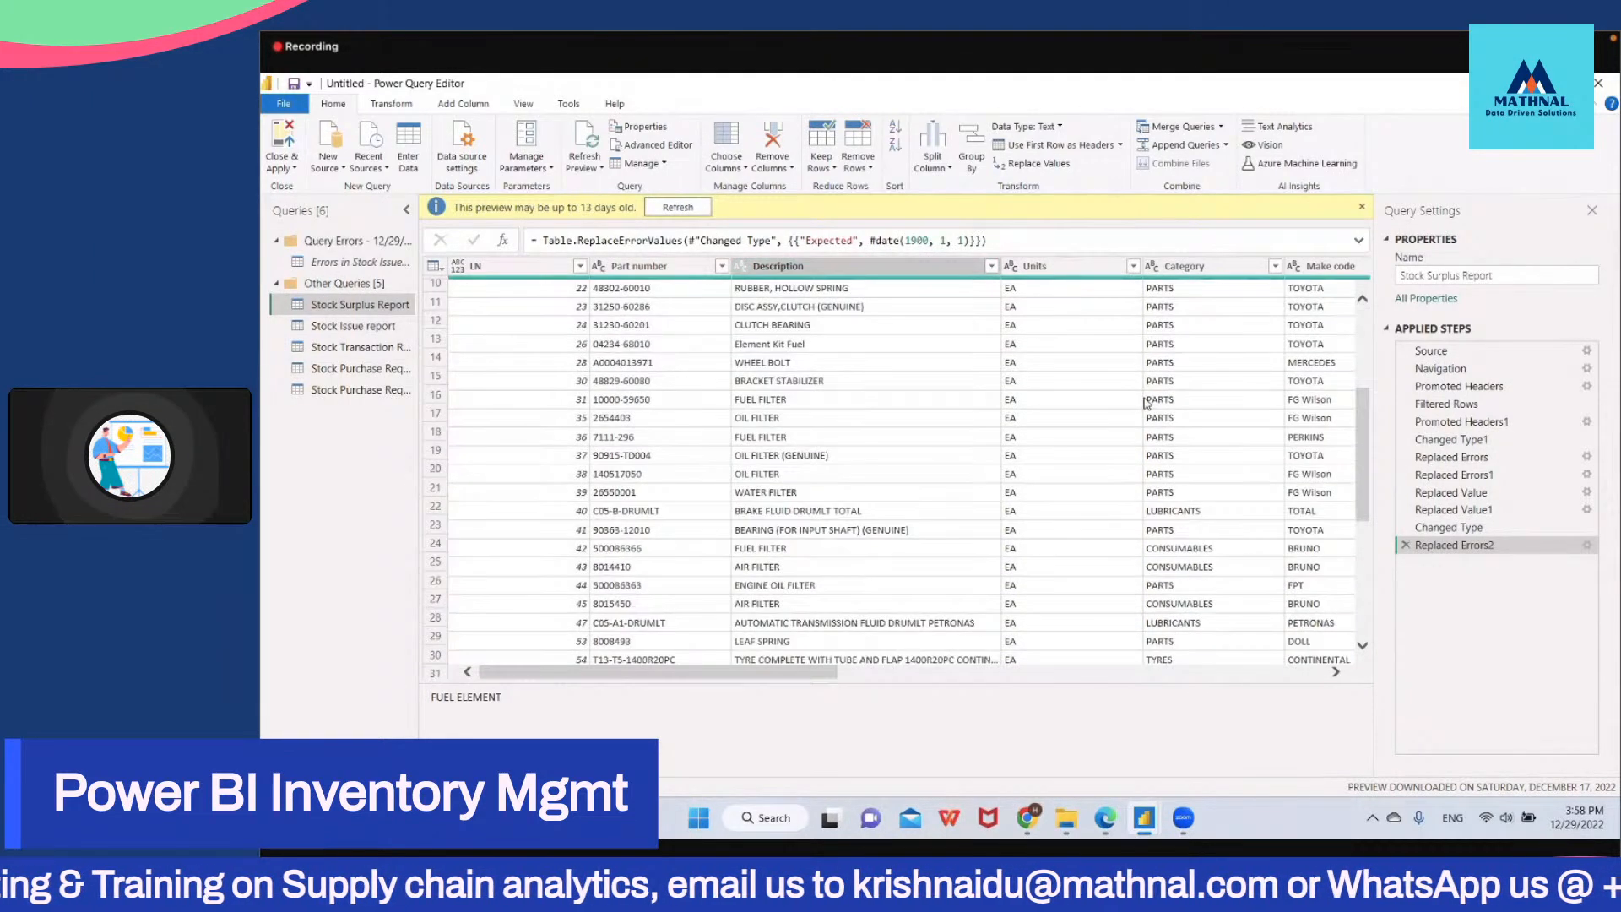
{"action": "scroll", "coordinate": [1145, 403], "scroll_direction": "down", "scroll_amount": 10}
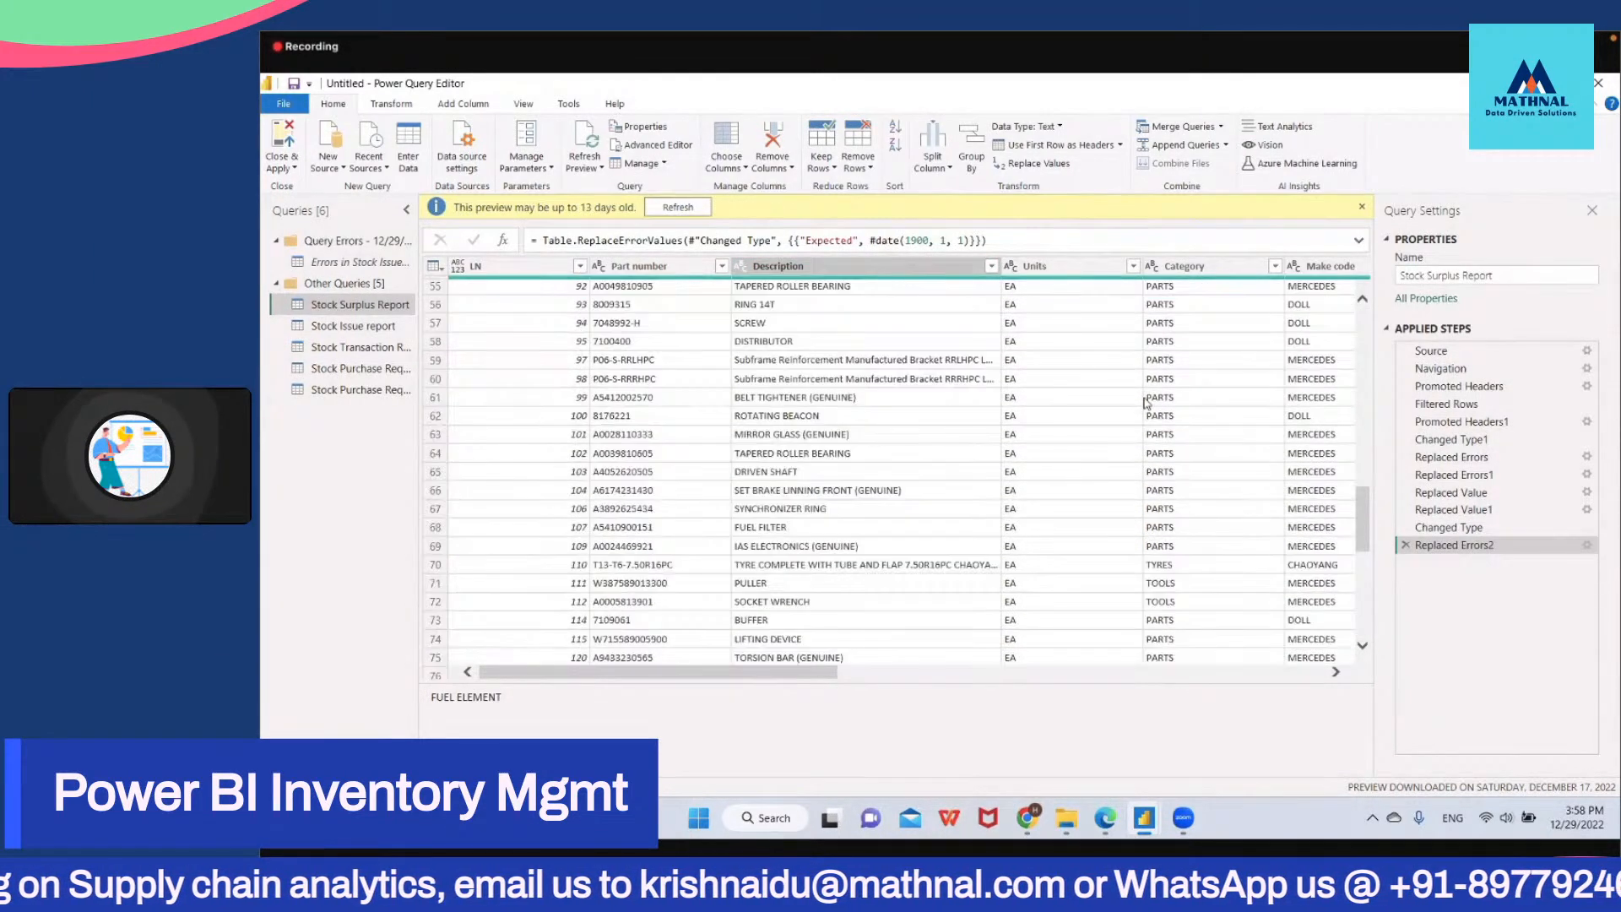
{"action": "scroll", "coordinate": [1146, 395], "scroll_direction": "up", "scroll_amount": 6}
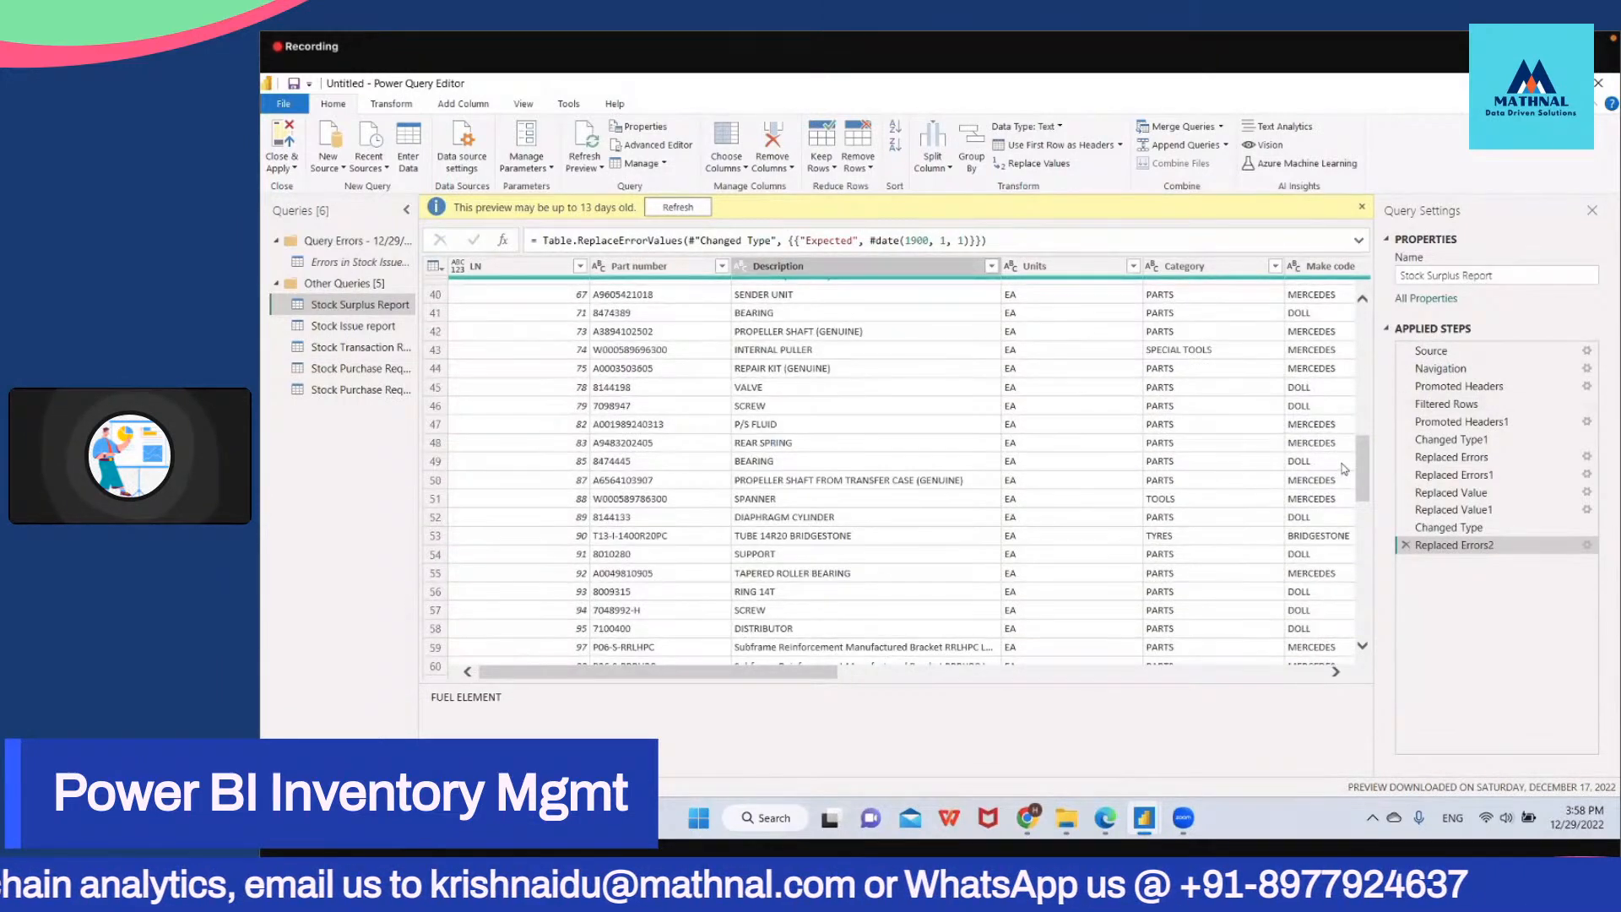
{"action": "scroll", "coordinate": [1280, 367], "scroll_direction": "up", "scroll_amount": 13}
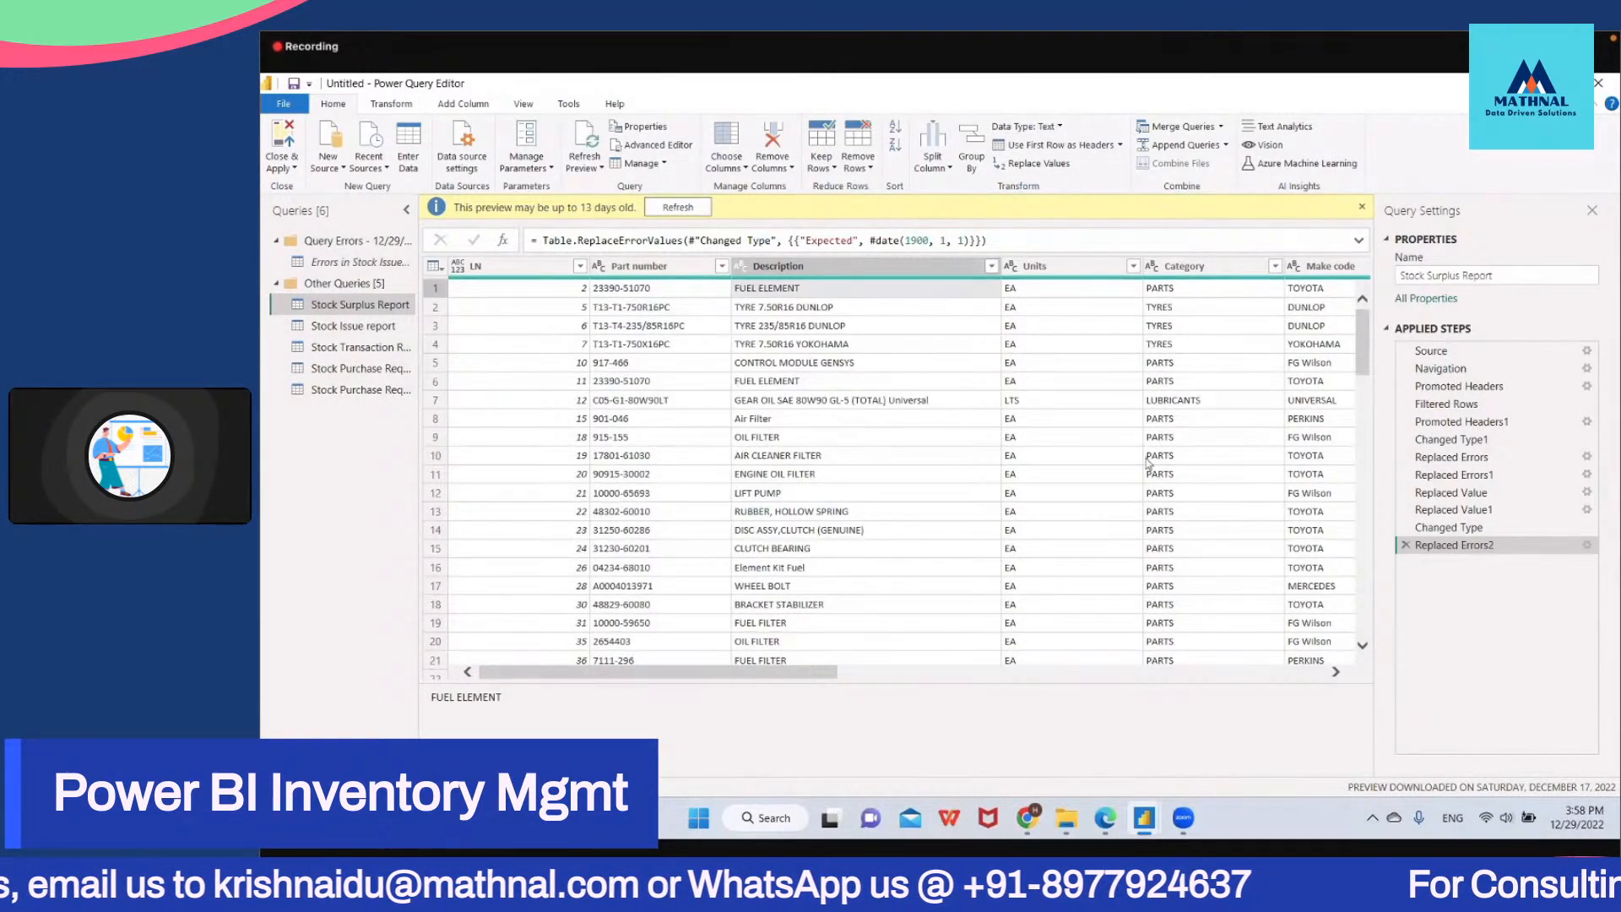
Step: Review the Category column's filter list and apply the filter with all categories selected
{"action": "left_click_drag", "start_coordinate": [770, 673], "coordinate": [851, 675]}
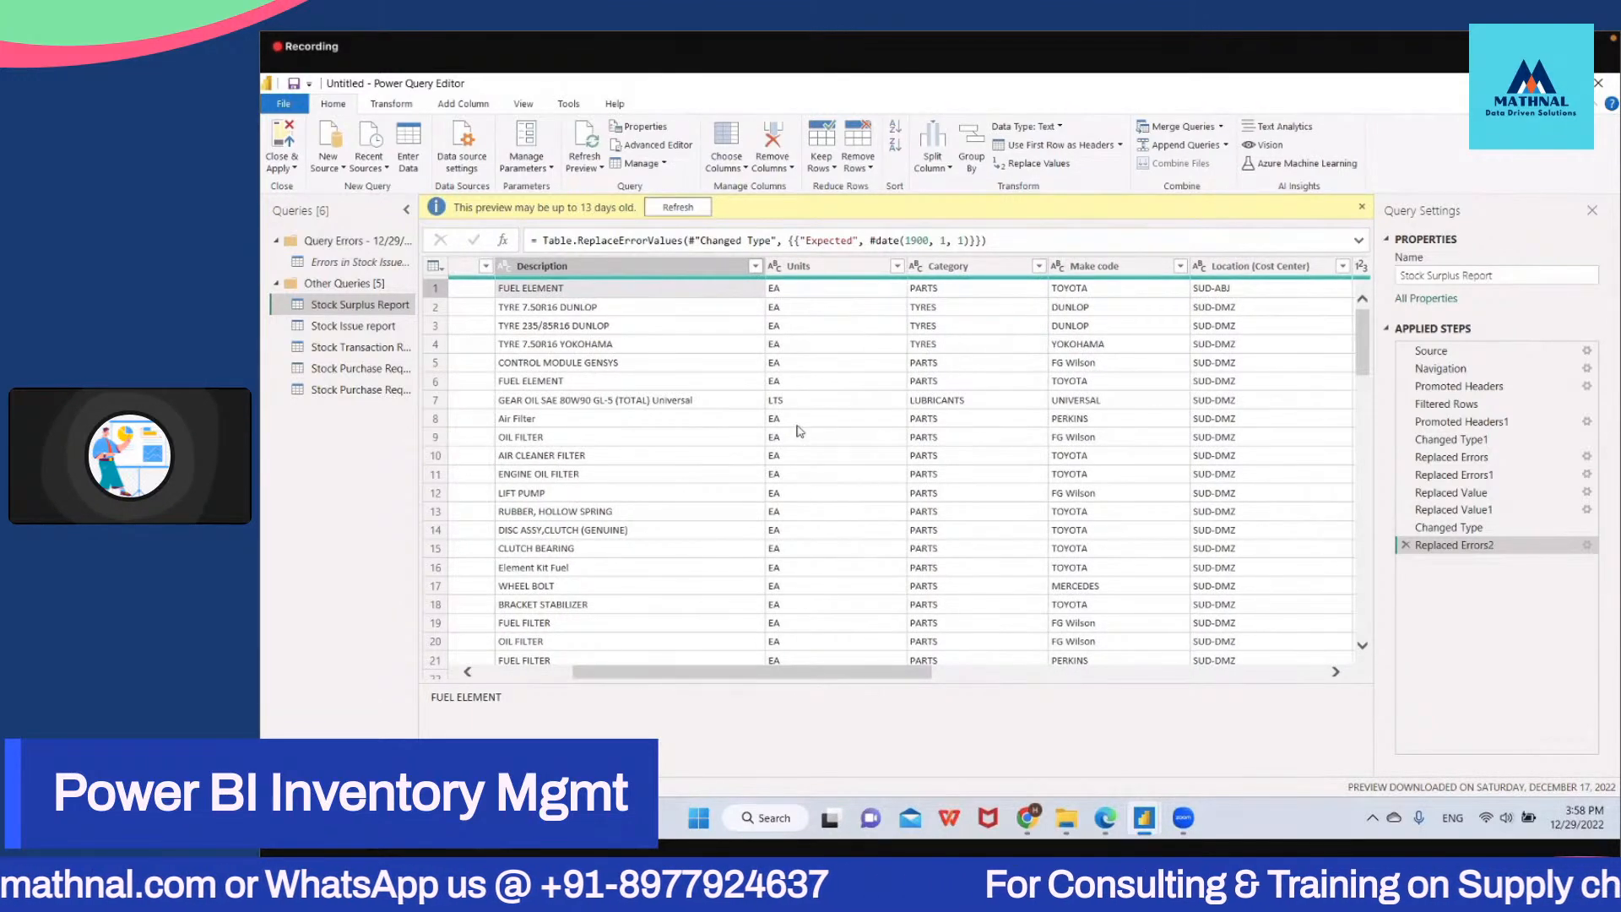
{"action": "left_click", "coordinate": [1038, 266]}
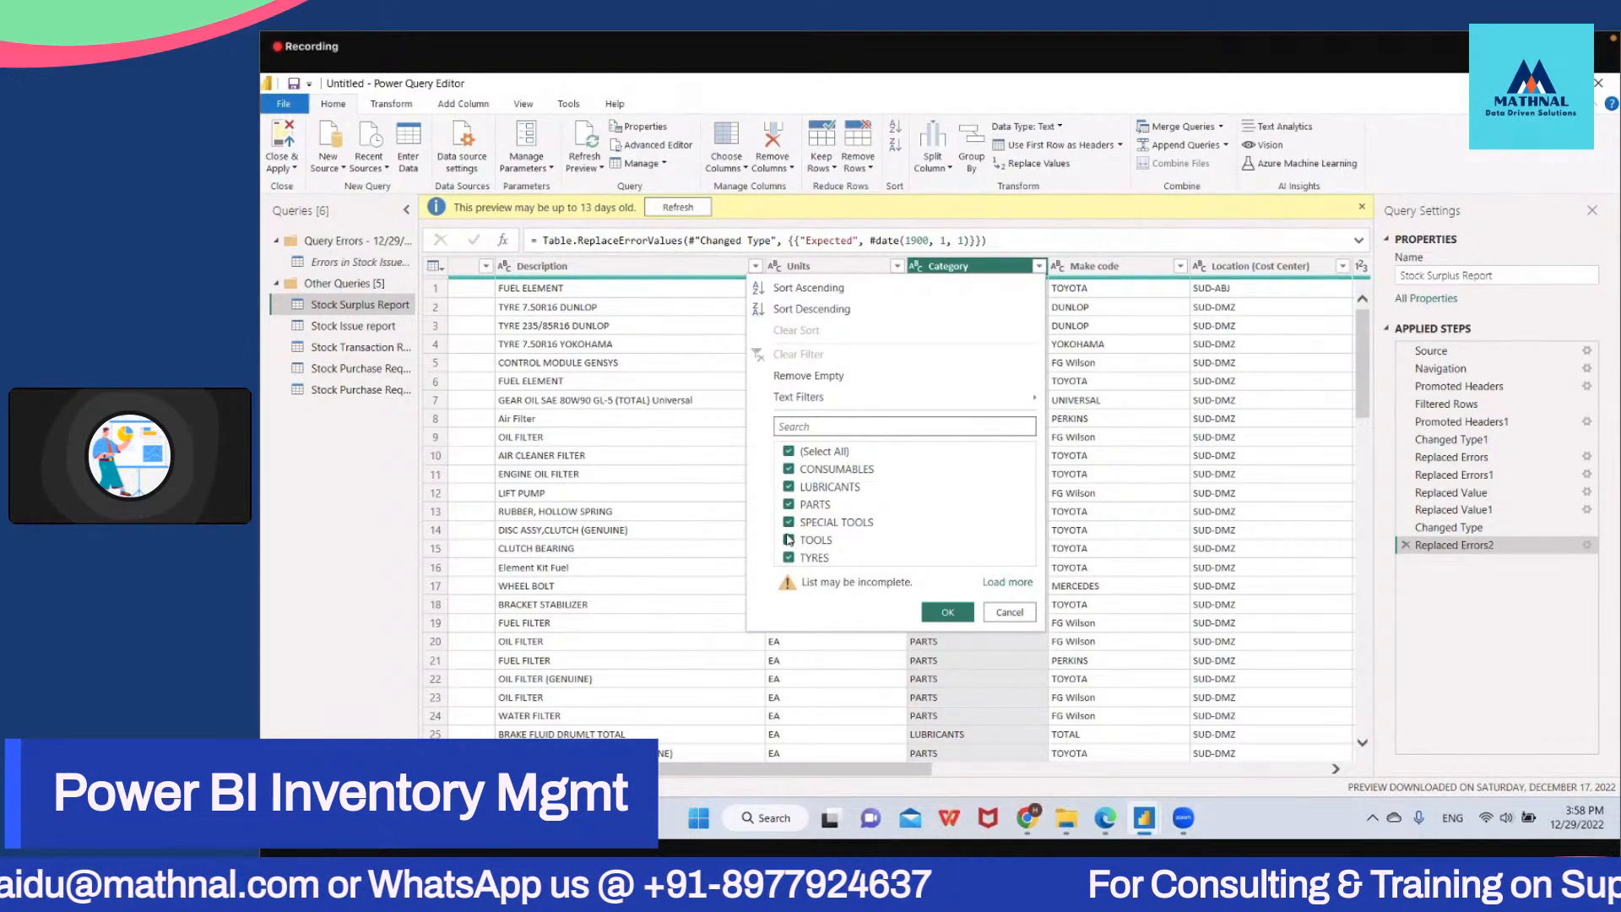
{"action": "left_click", "coordinate": [948, 613]}
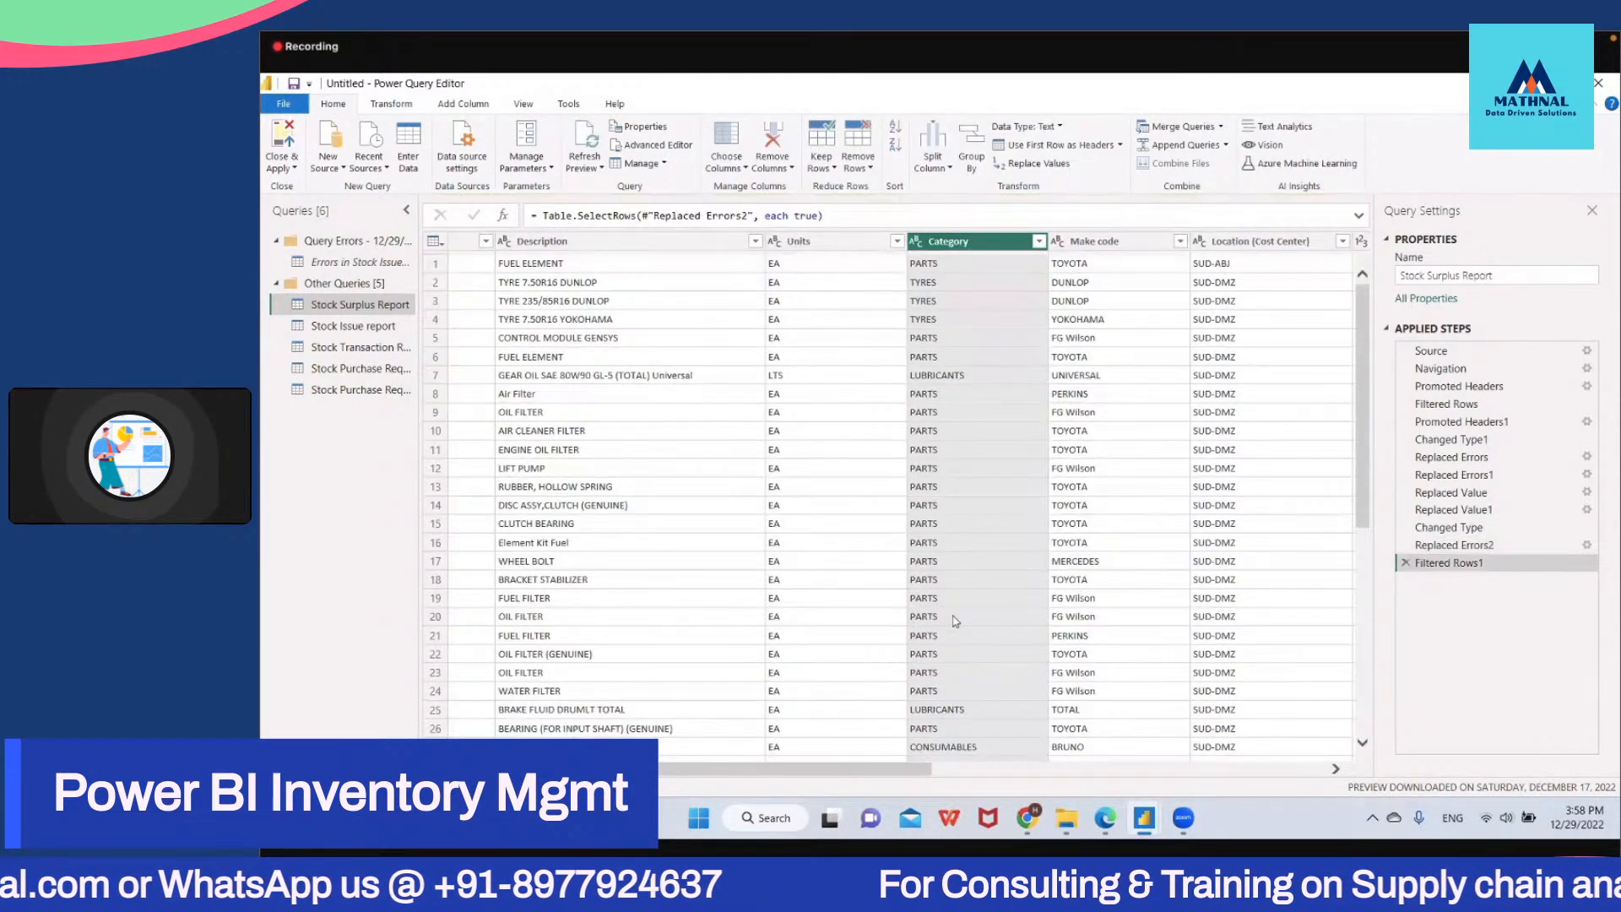
{"action": "left_click", "coordinate": [1040, 242]}
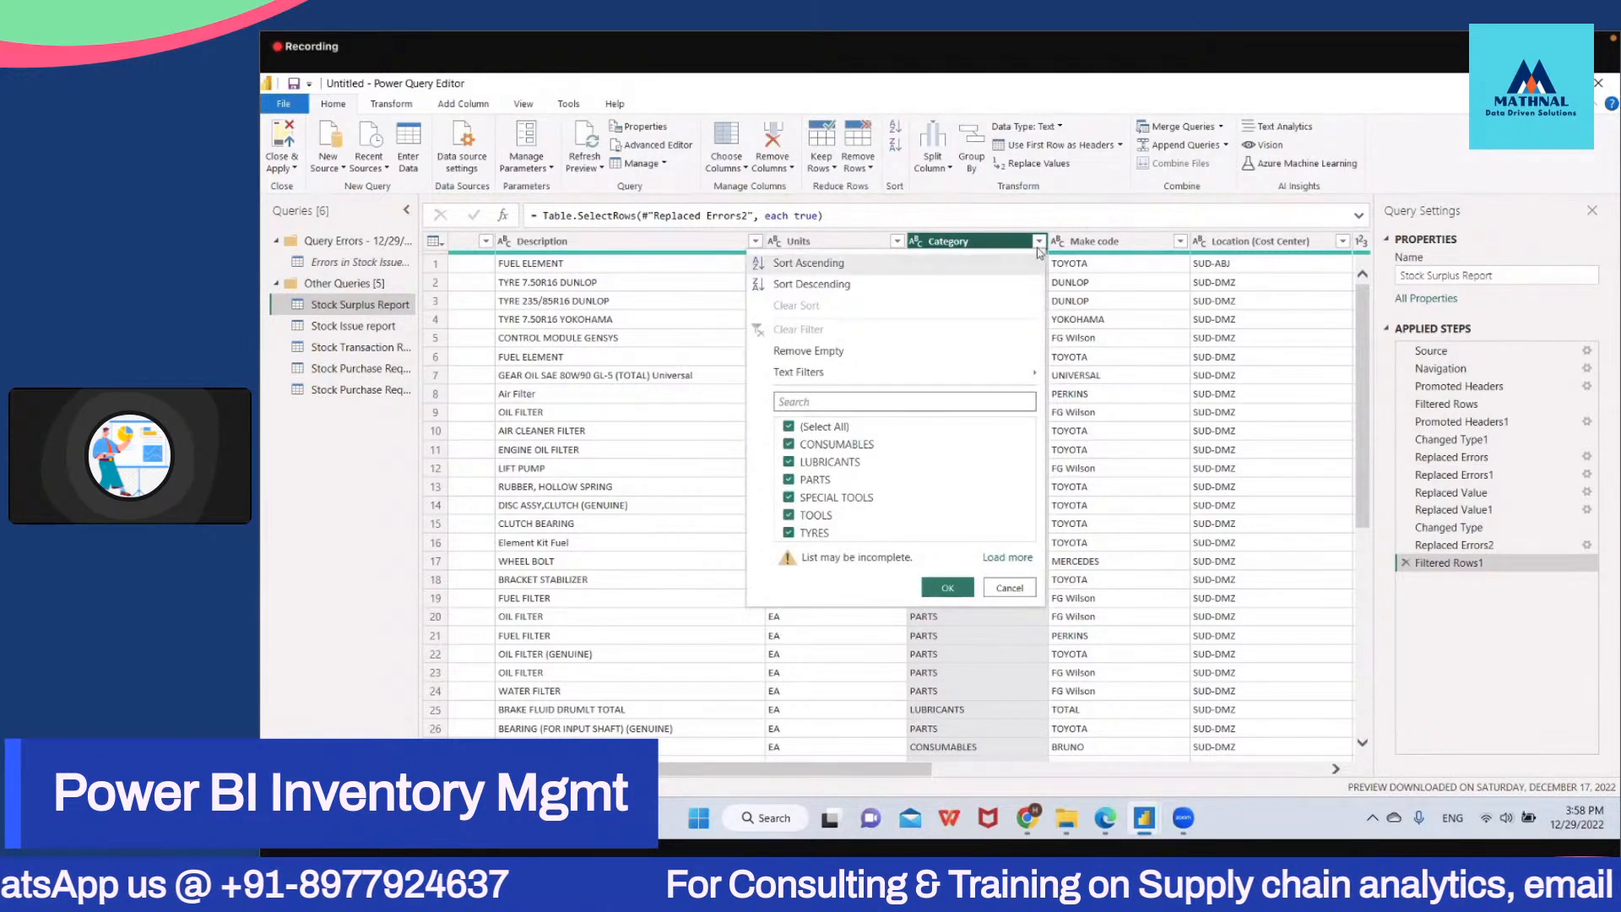
{"action": "left_click", "coordinate": [1040, 243]}
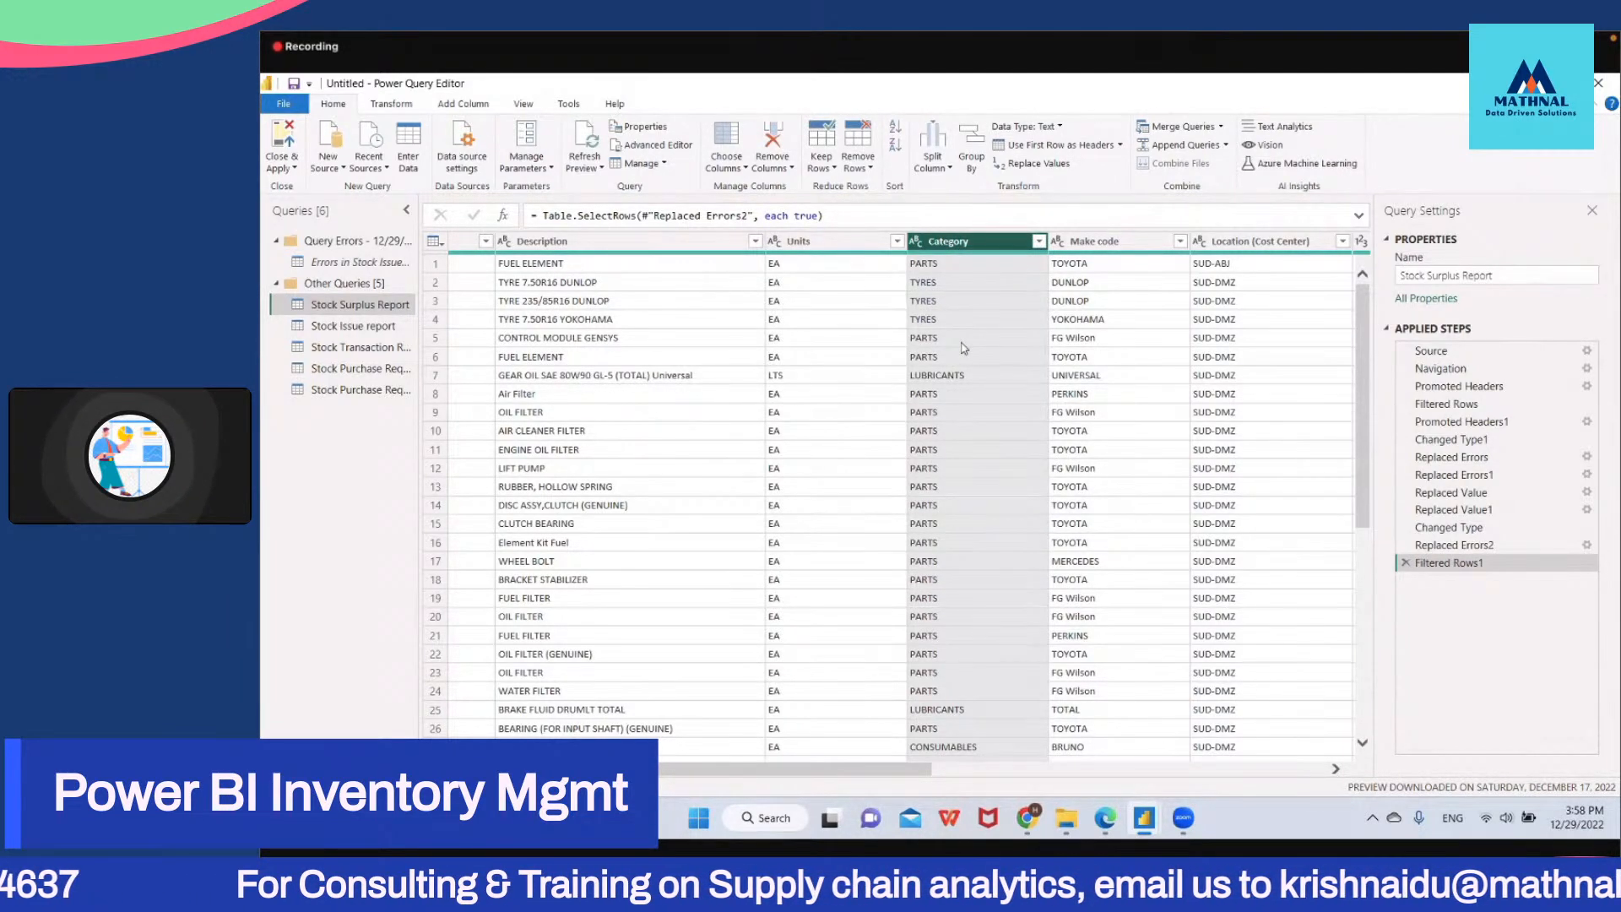
{"action": "left_click", "coordinate": [954, 270]}
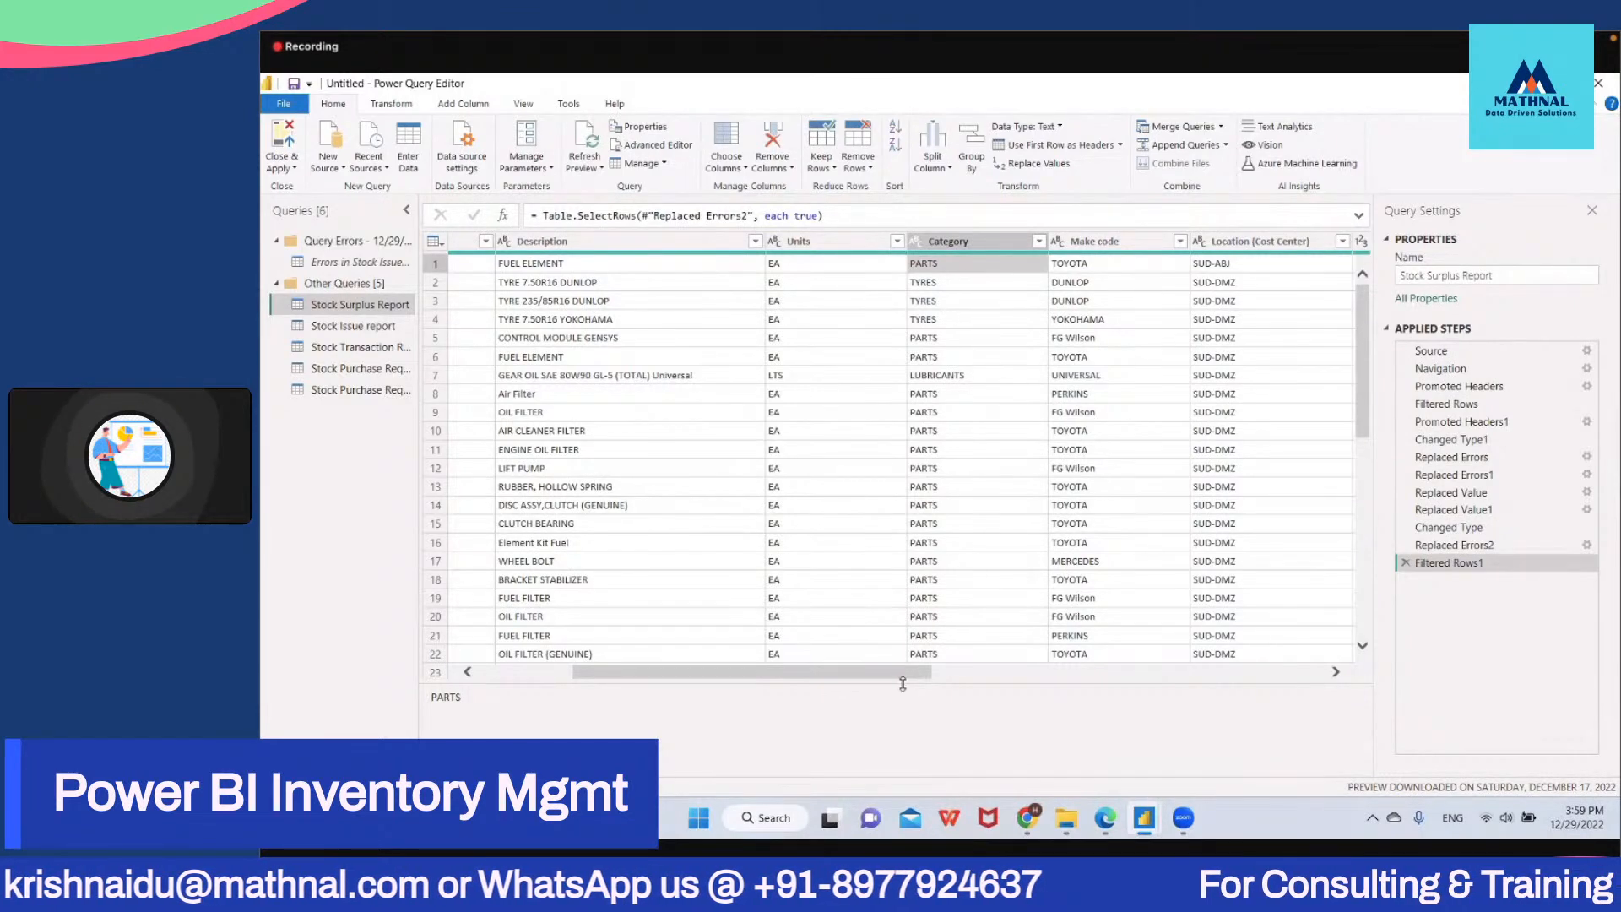
Step: Examine the manufacturers listed in the Make code column of the Stock Surplus Report
{"action": "left_click_drag", "start_coordinate": [901, 678], "coordinate": [983, 638]}
{"action": "left_click", "coordinate": [871, 269]}
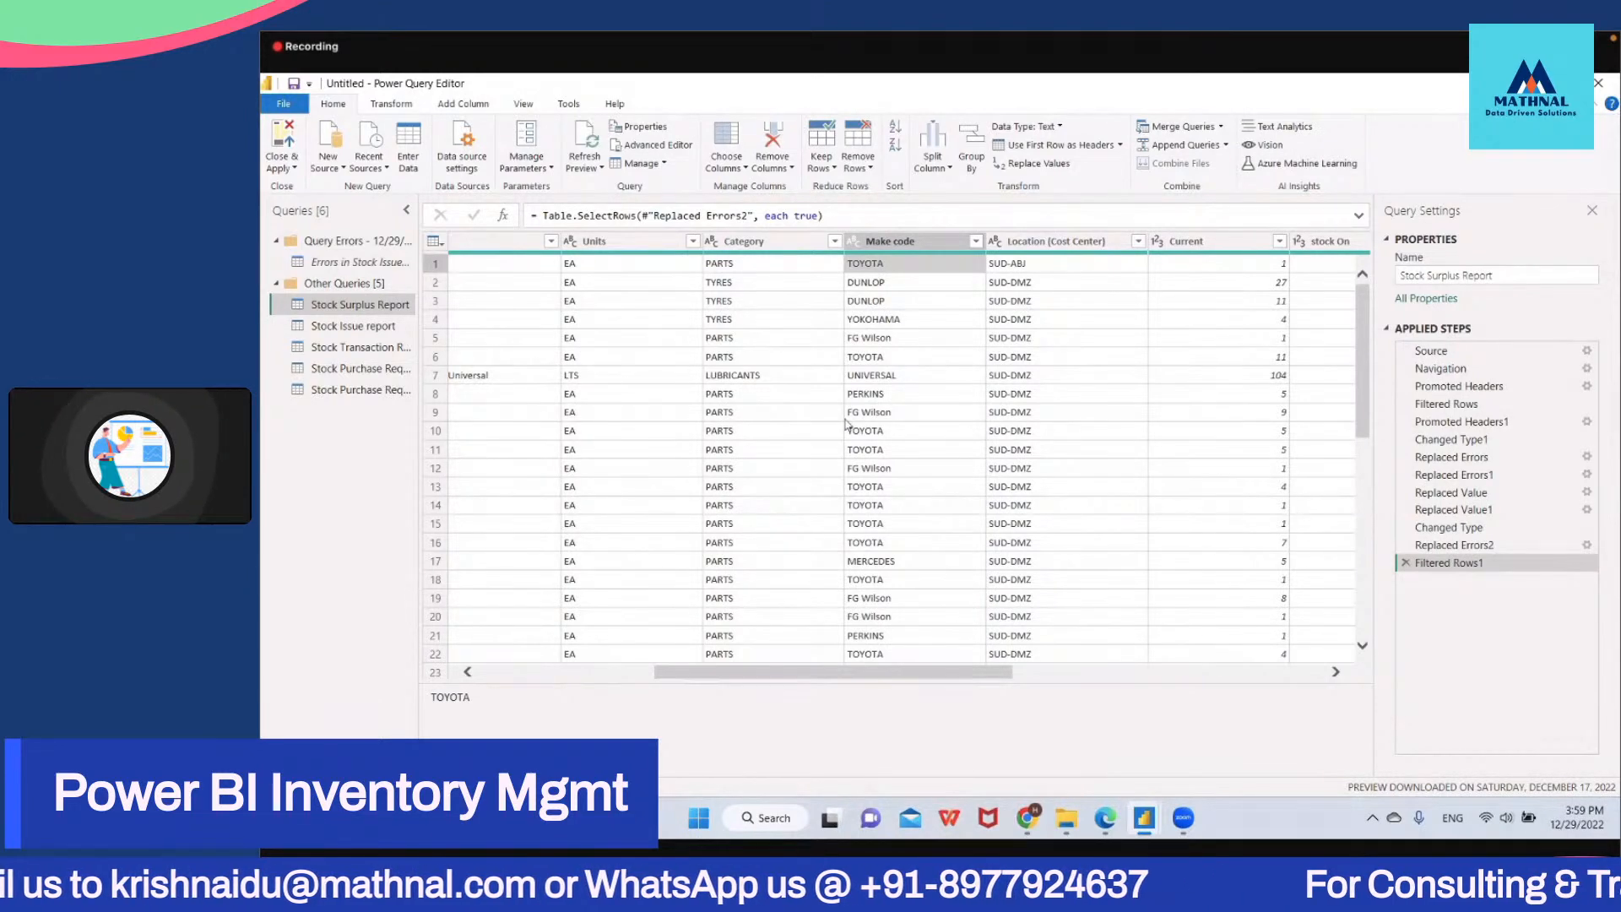
{"action": "scroll", "coordinate": [846, 424], "scroll_direction": "down", "scroll_amount": 5}
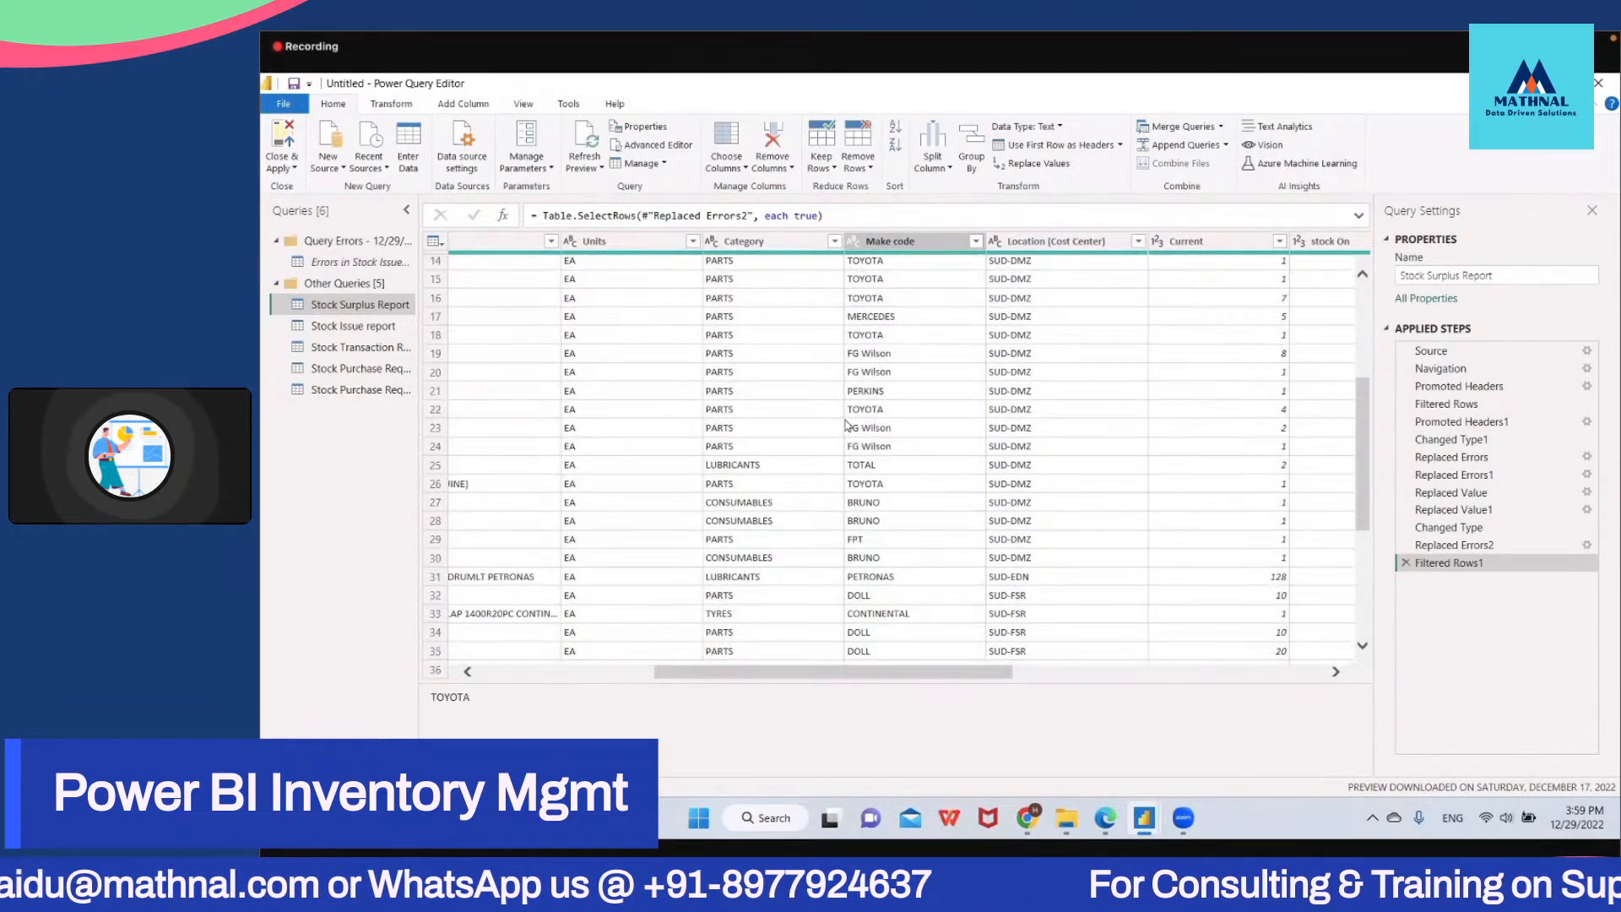
{"action": "scroll", "coordinate": [846, 425], "scroll_direction": "down", "scroll_amount": 3}
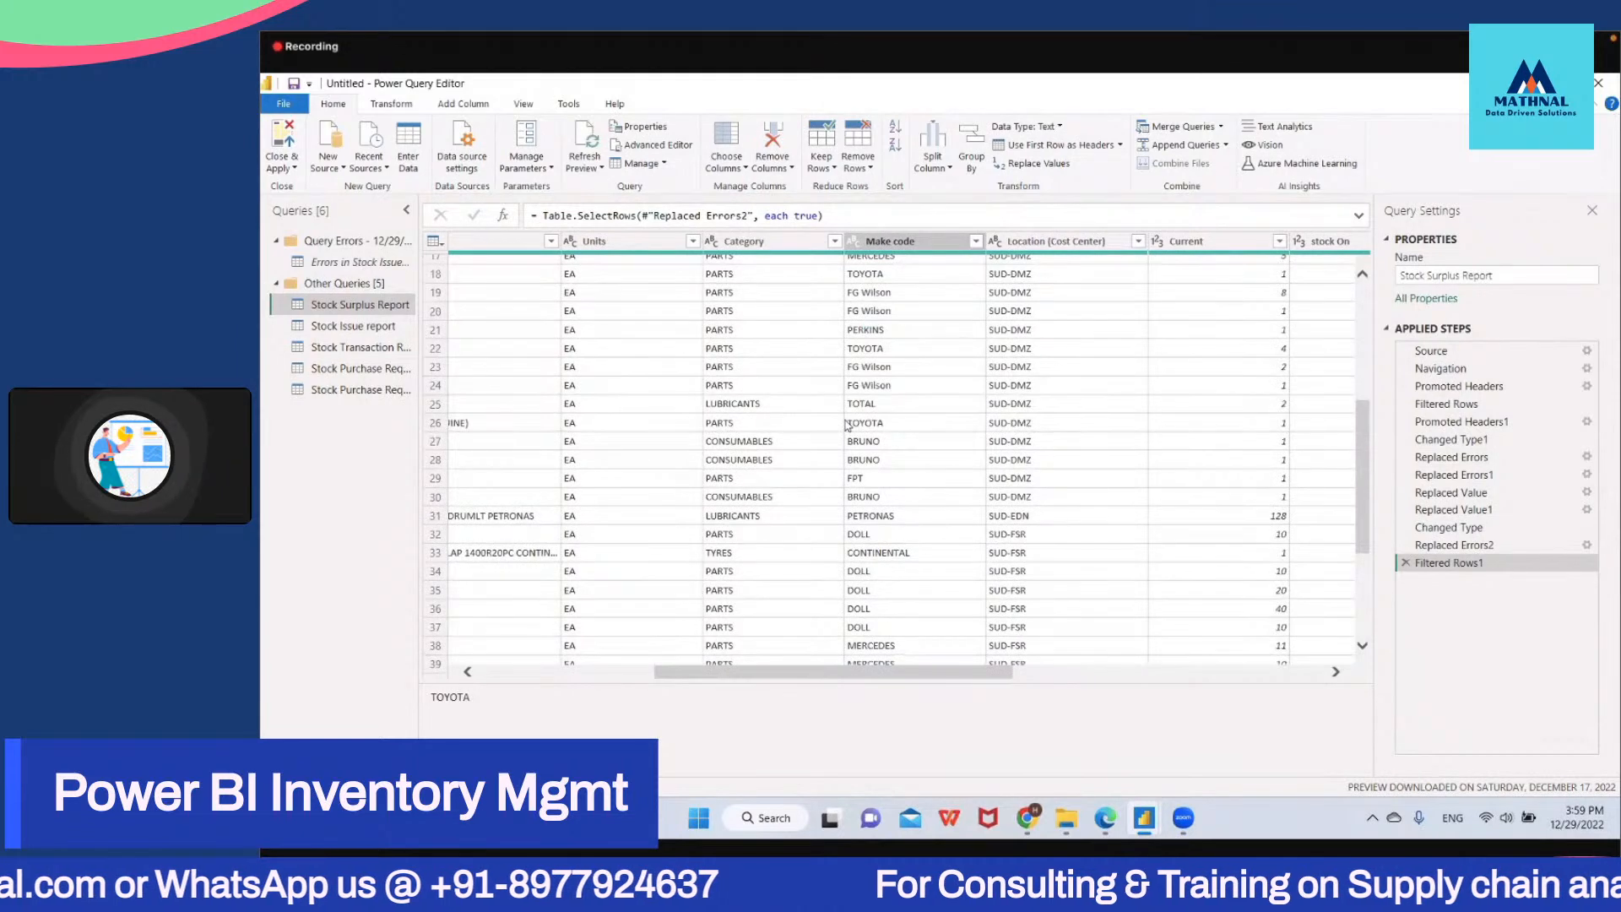
{"action": "scroll", "coordinate": [847, 424], "scroll_direction": "up", "scroll_amount": 6}
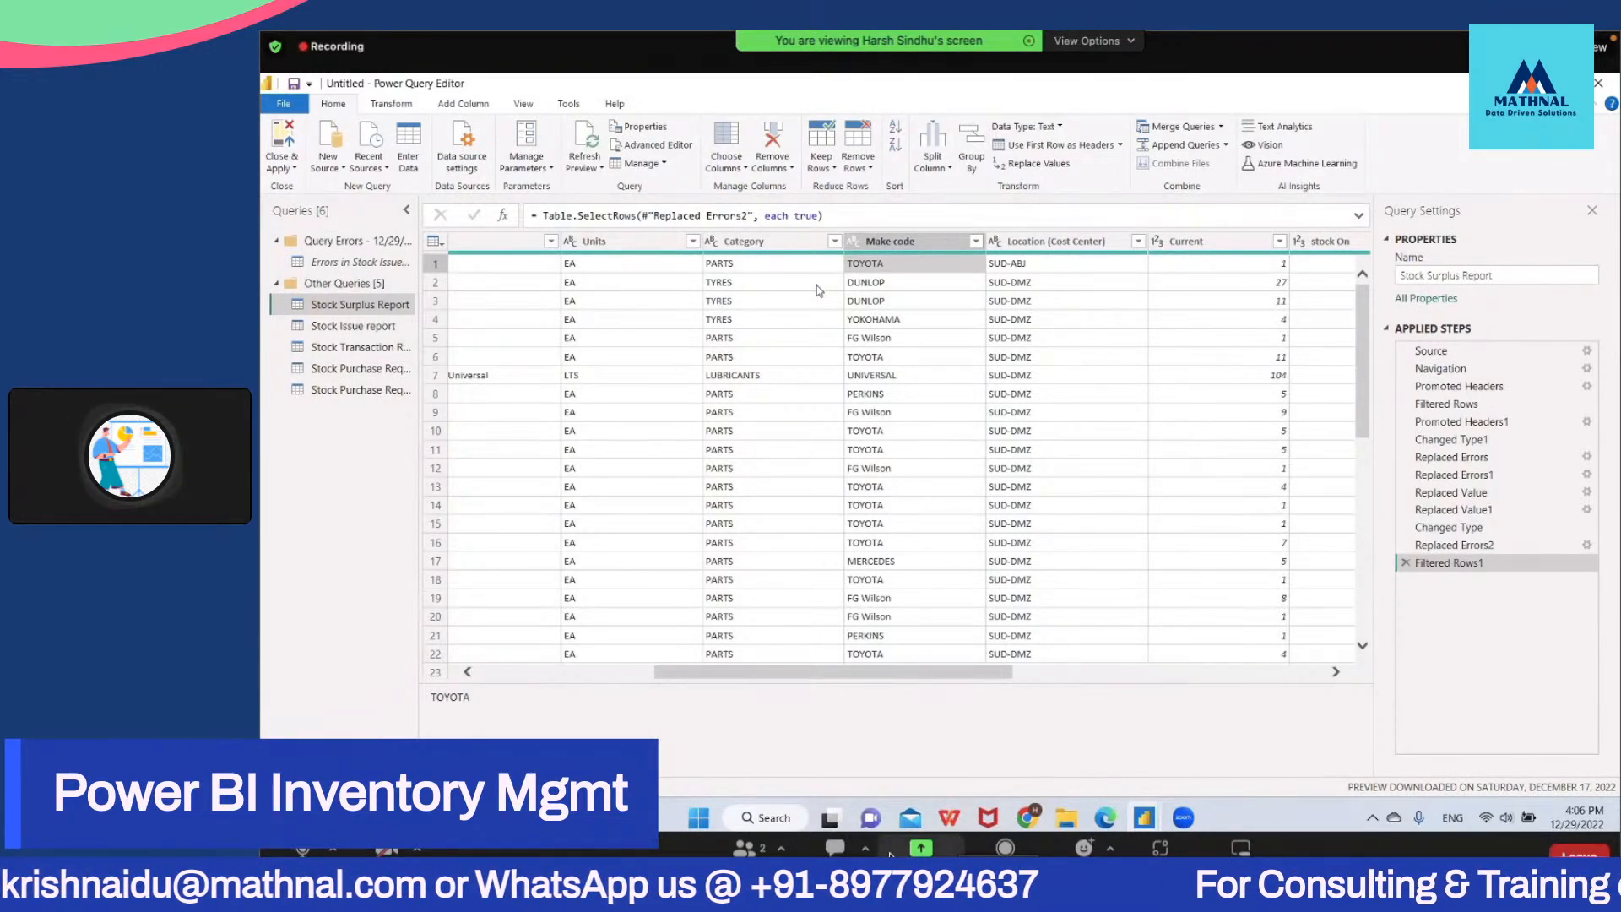
Step: Switch to the Zoom meeting's screen-sharing options and select Whiteboard as the source to share
{"action": "left_click", "coordinate": [916, 849]}
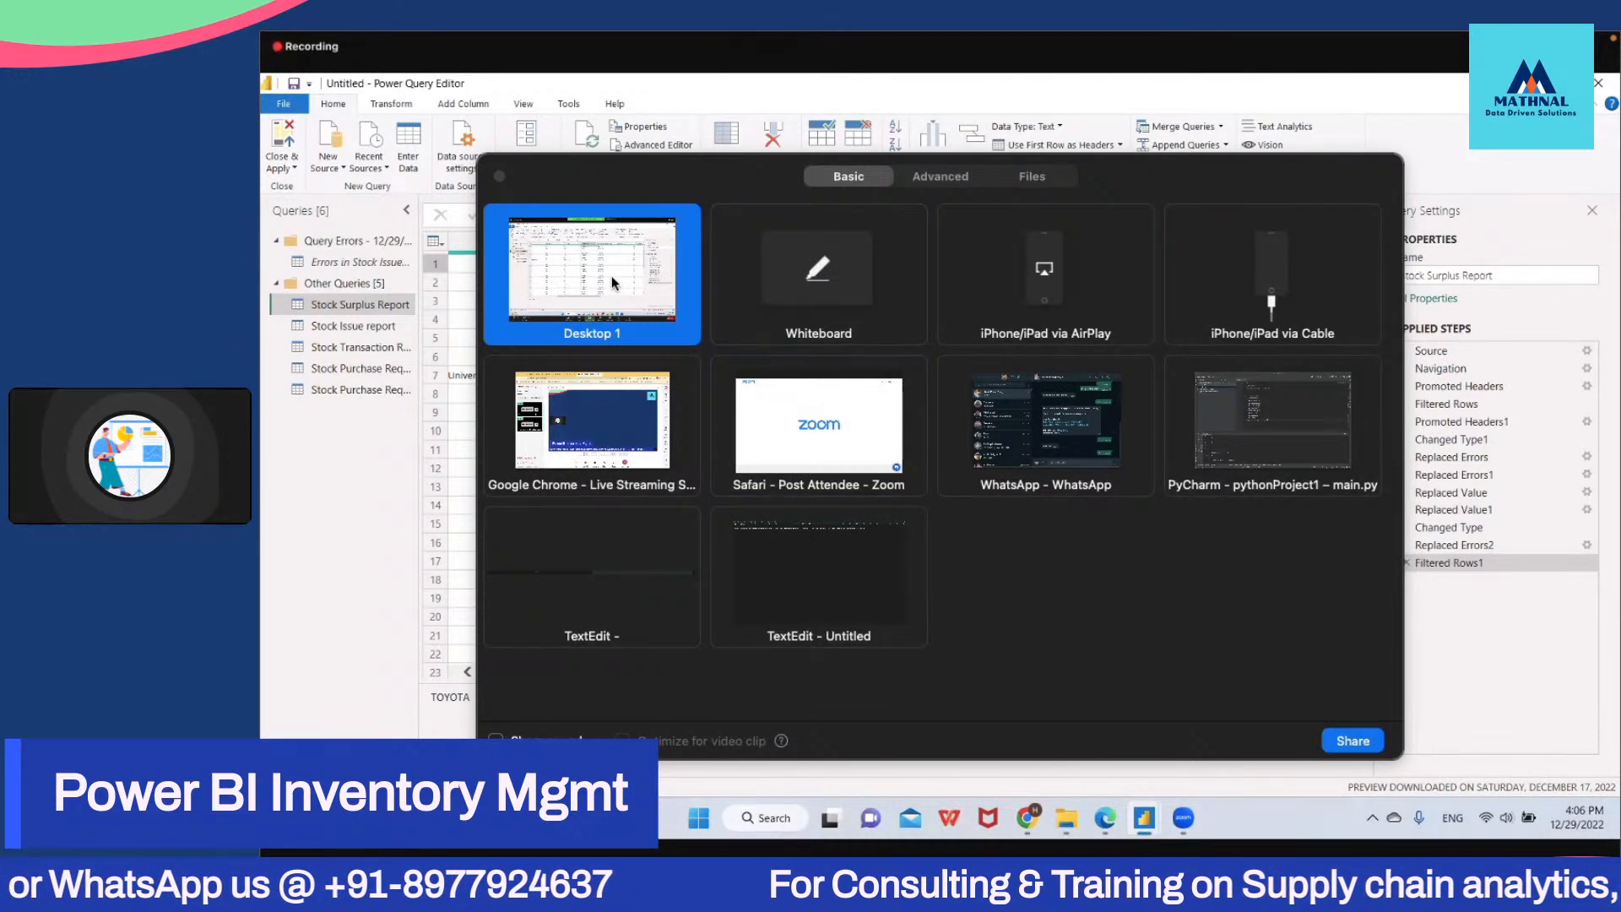
{"action": "left_click", "coordinate": [832, 251]}
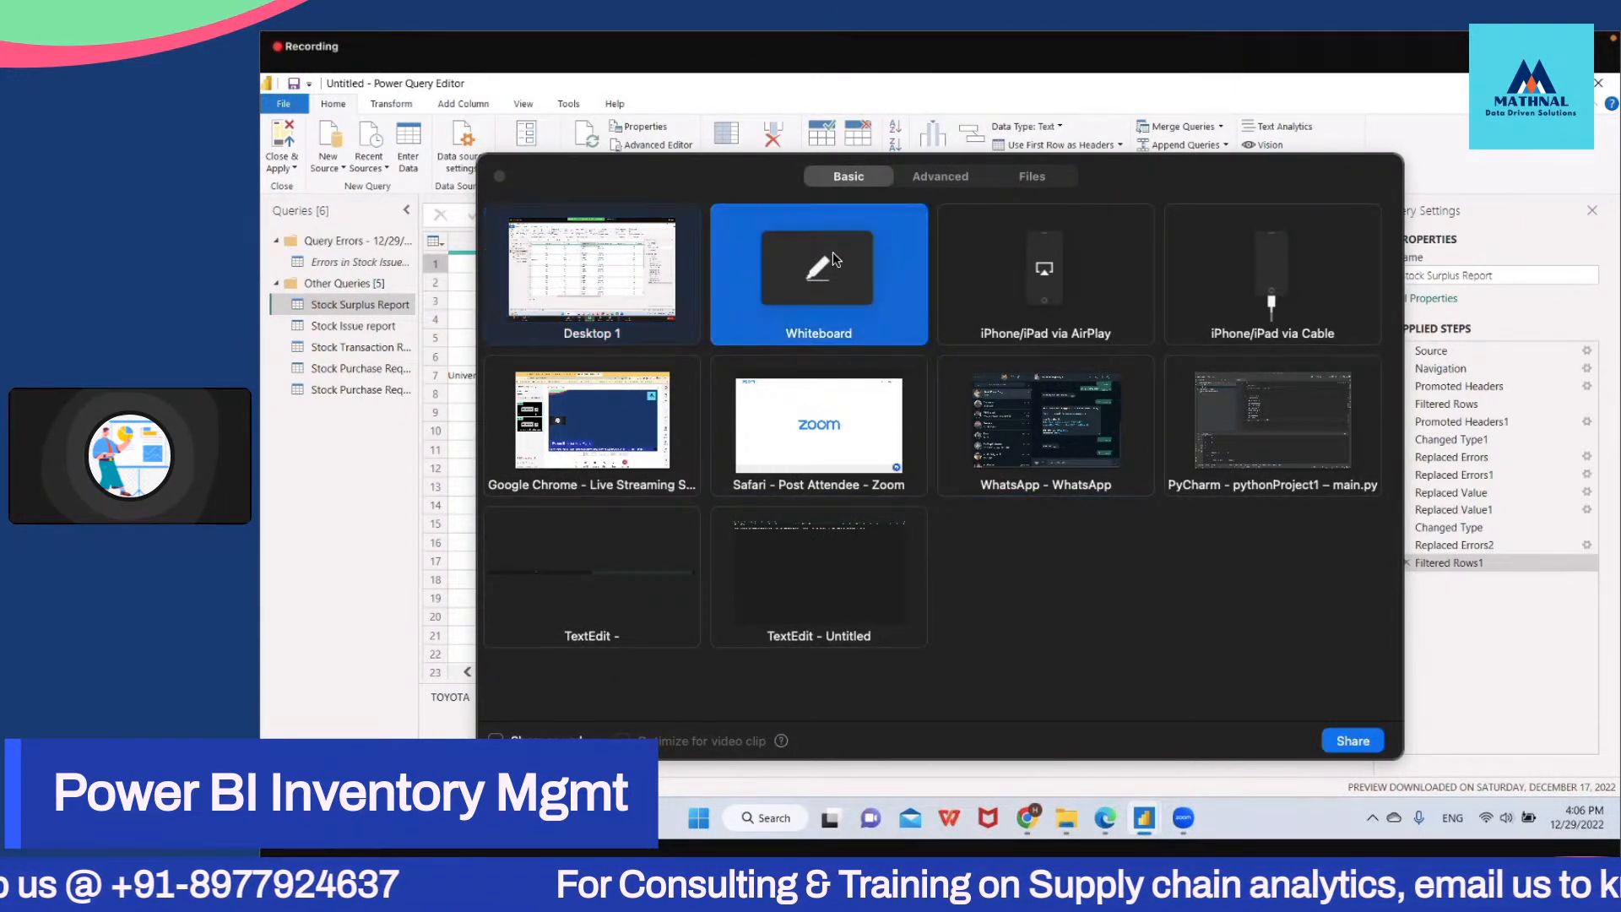
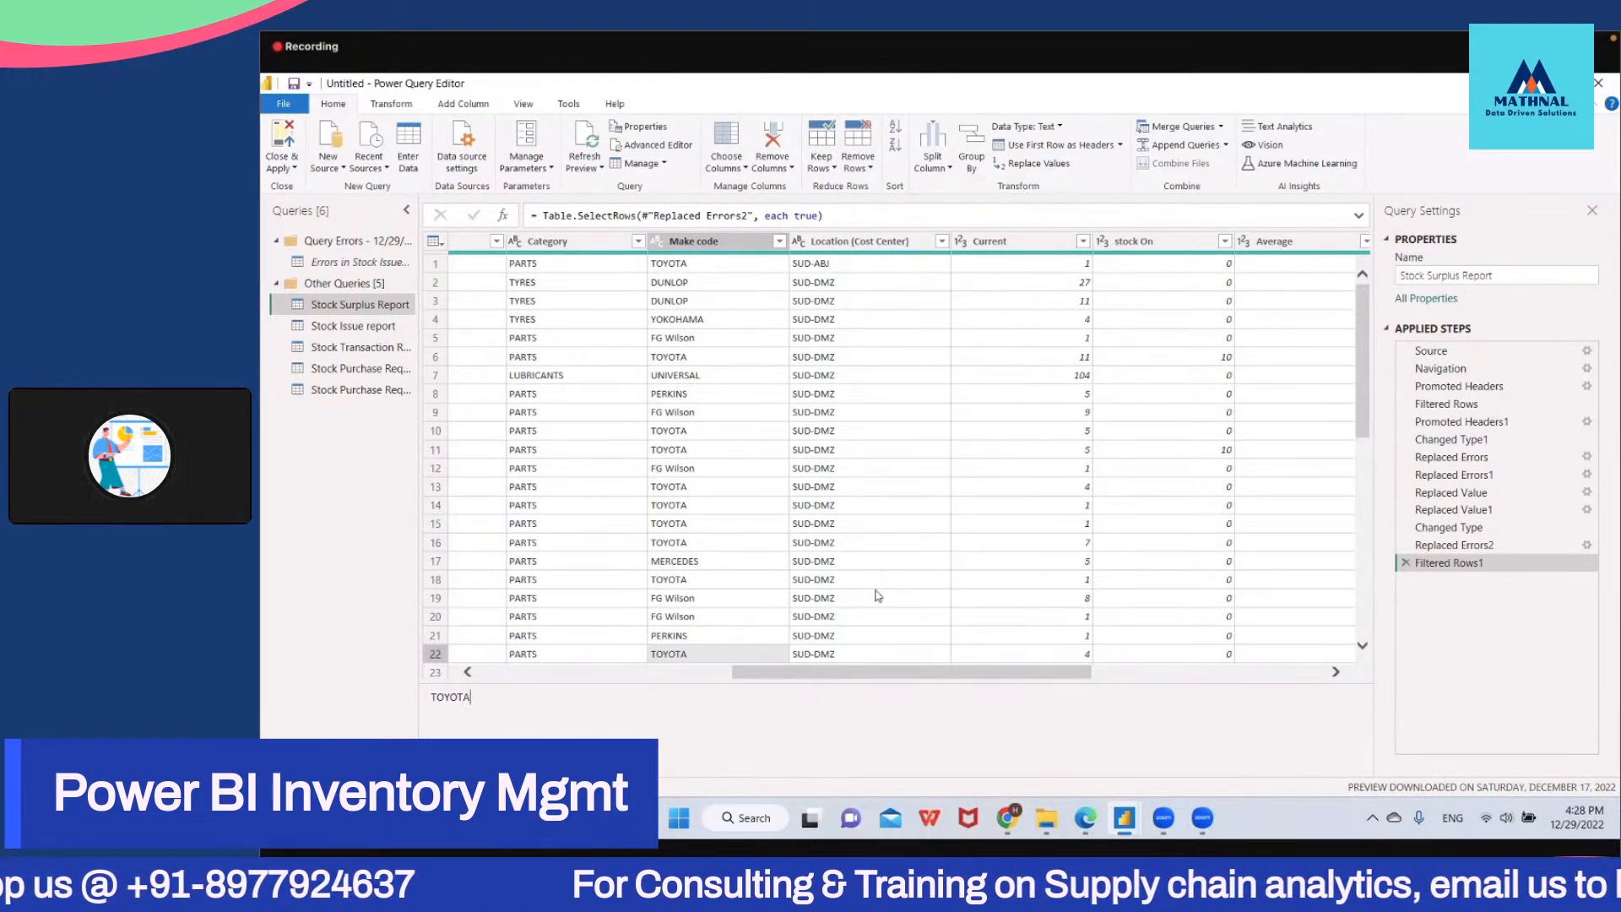
Step: Examine the Current stock column and the remaining quantity and value columns through Stock Value($)
{"action": "left_click", "coordinate": [1045, 261]}
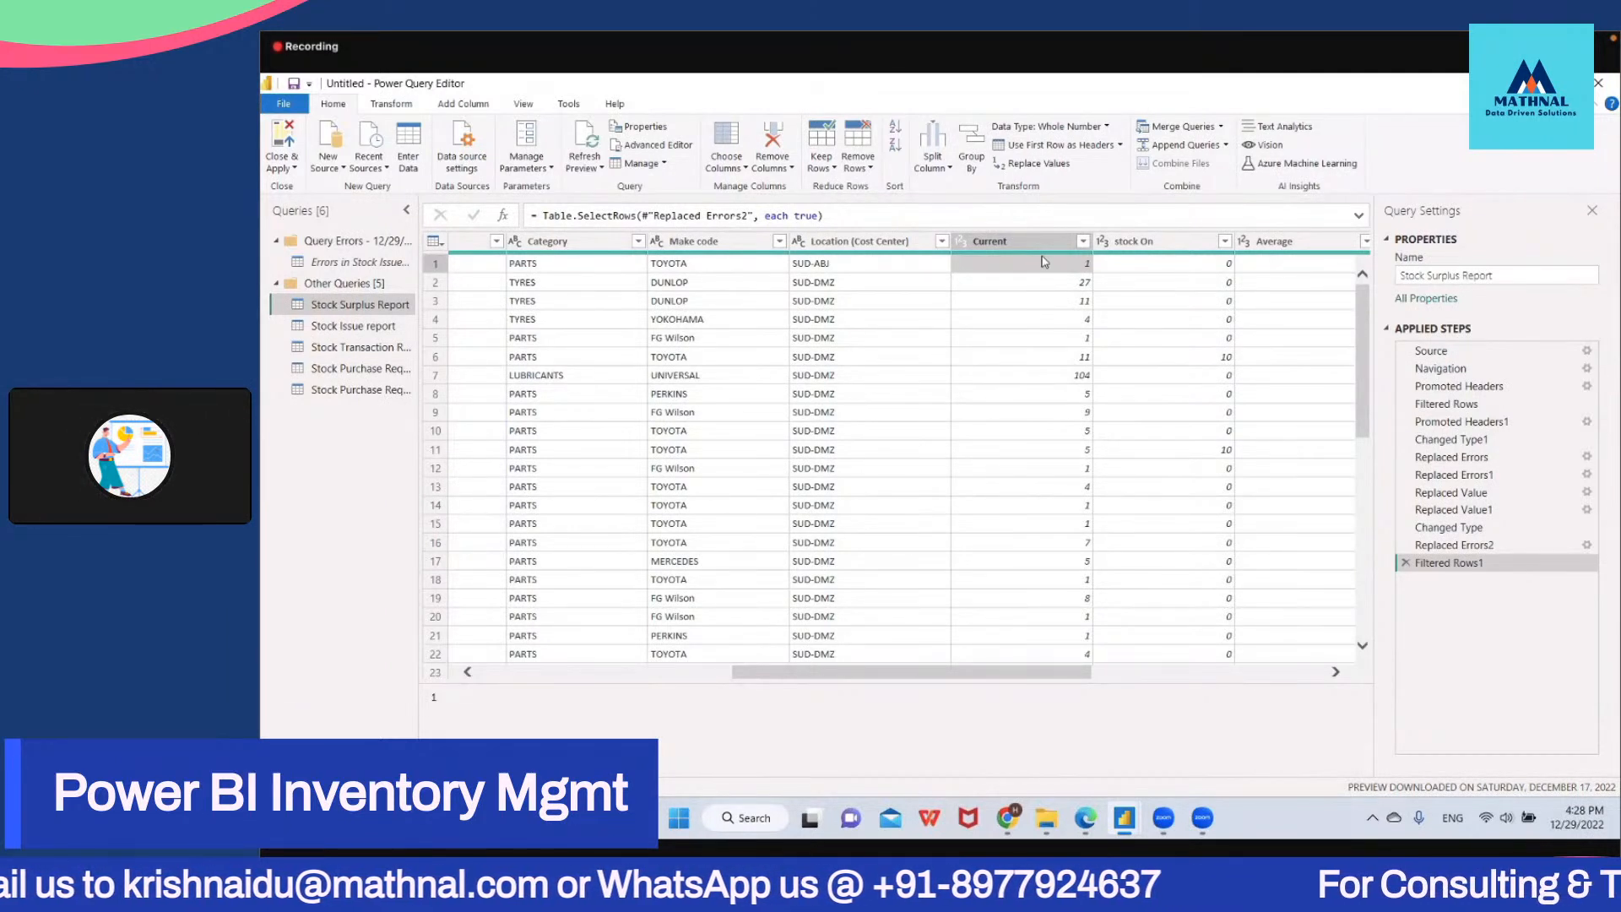
{"action": "mouse_move", "coordinate": [1052, 257]}
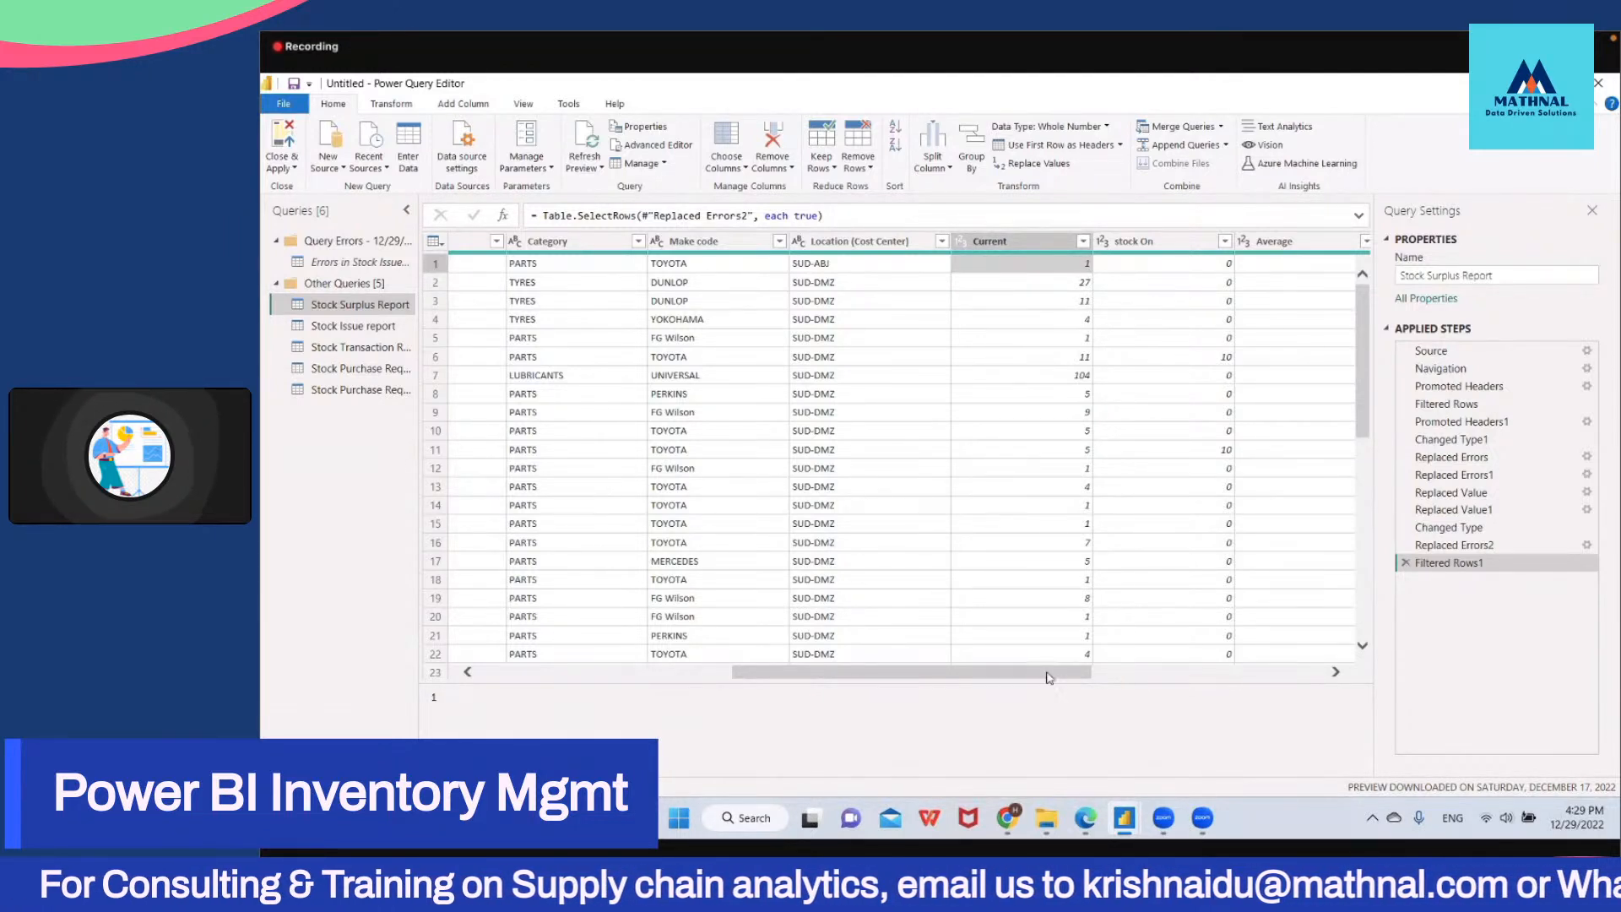
{"action": "left_click_drag", "start_coordinate": [1058, 680], "coordinate": [1149, 676]}
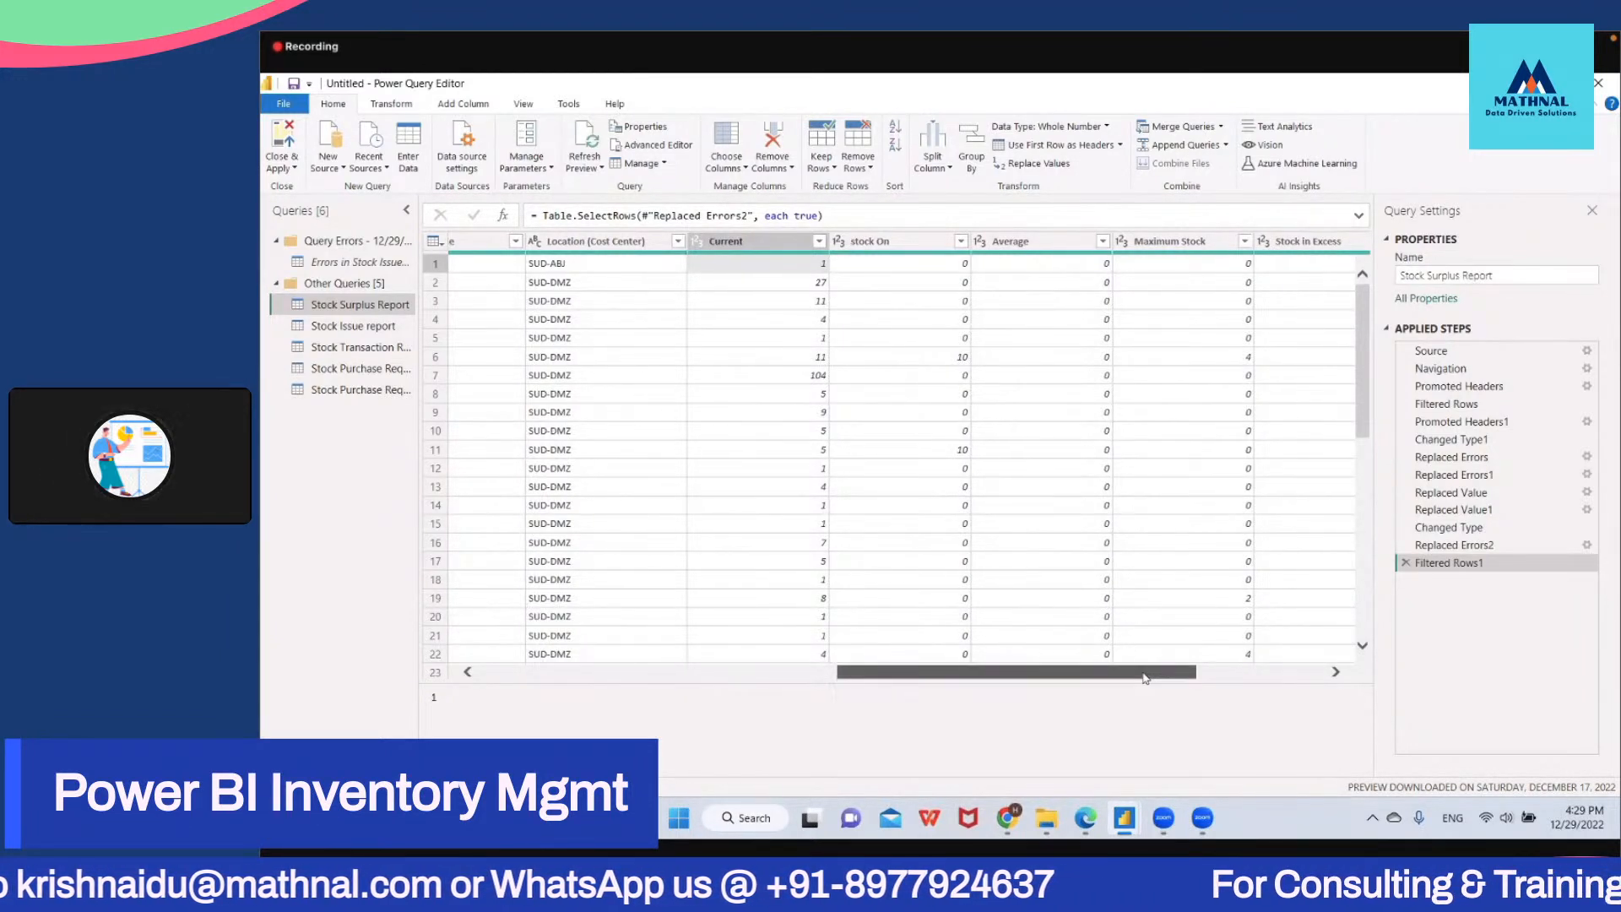
{"action": "left_click_drag", "start_coordinate": [1145, 678], "coordinate": [1237, 678]}
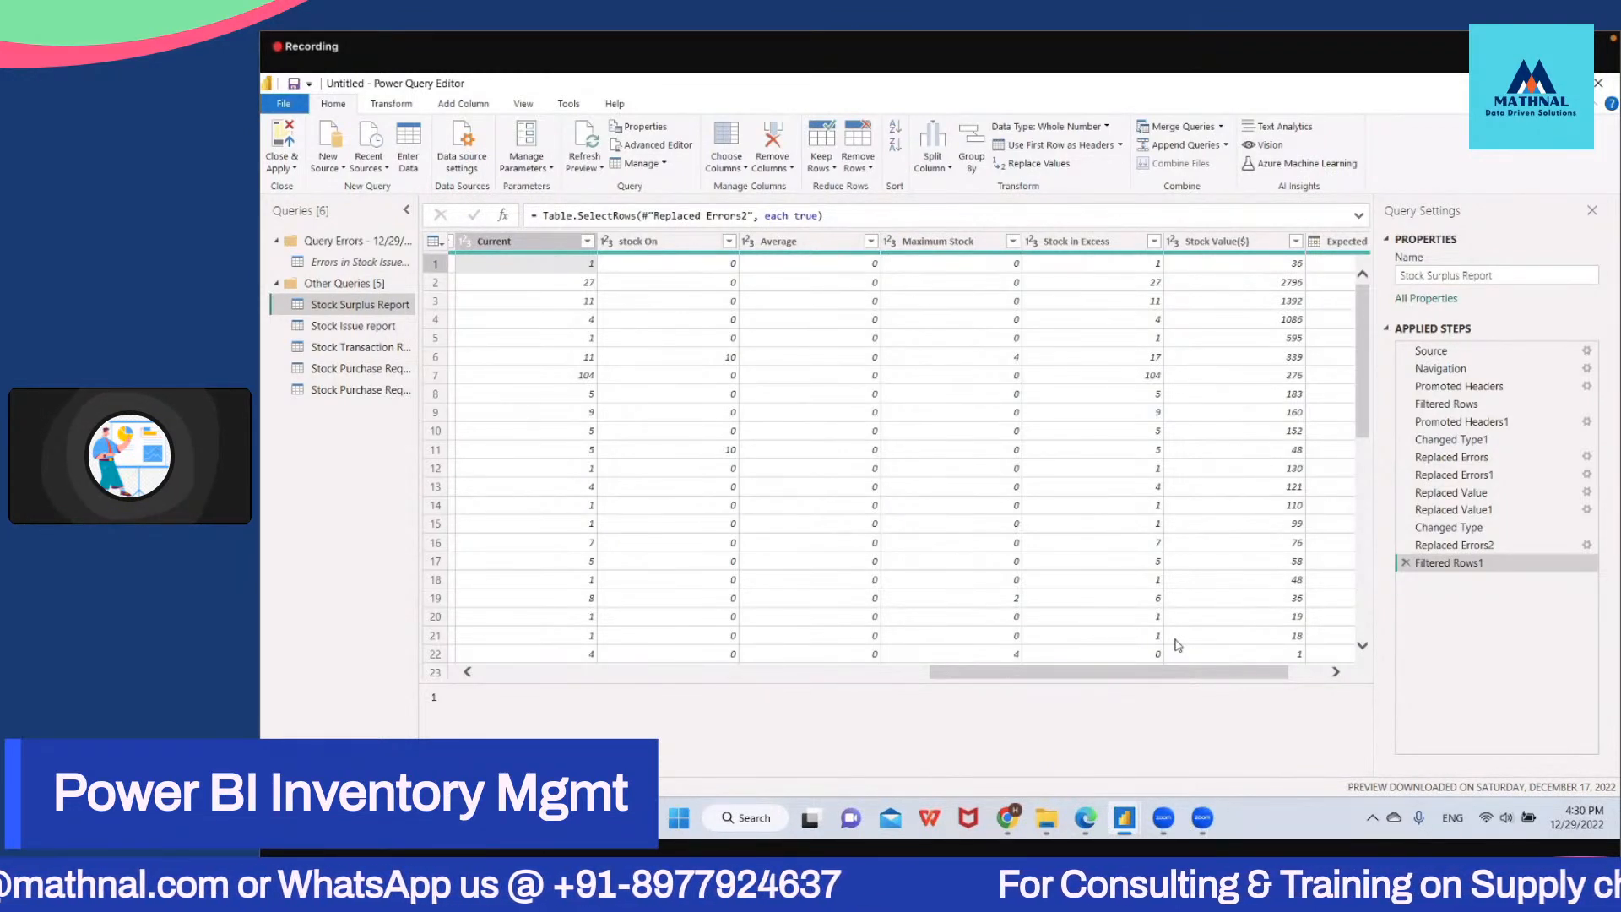
Step: Rename the "stock On" column of the Stock Surplus Report to "Stock Intransit"
{"action": "left_click", "coordinate": [611, 243]}
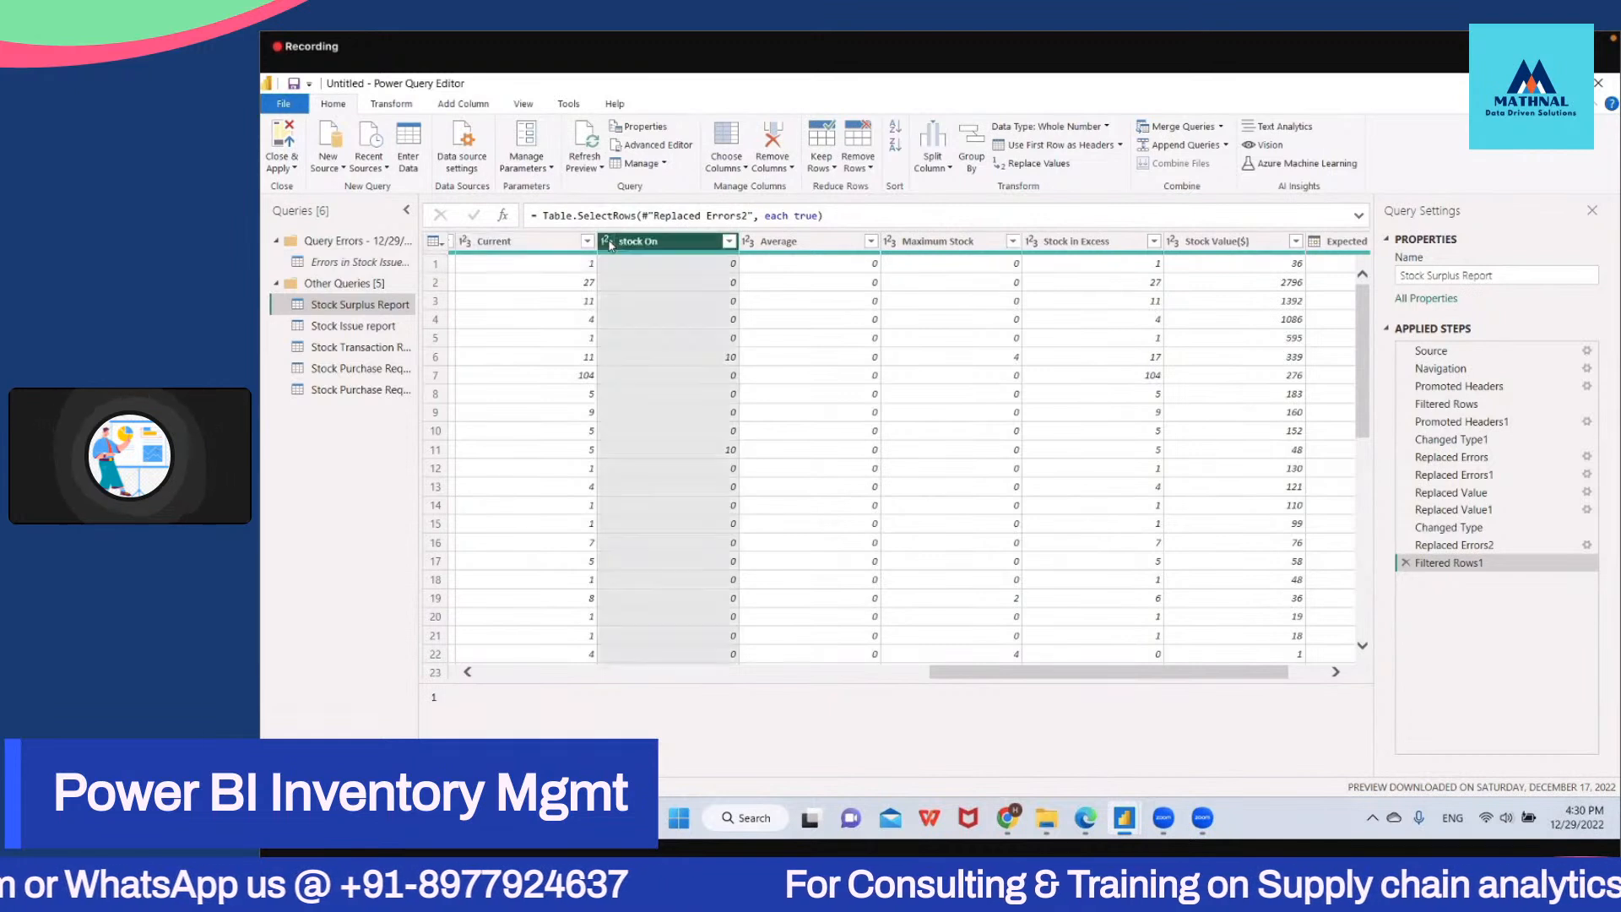
{"action": "left_click", "coordinate": [608, 242]}
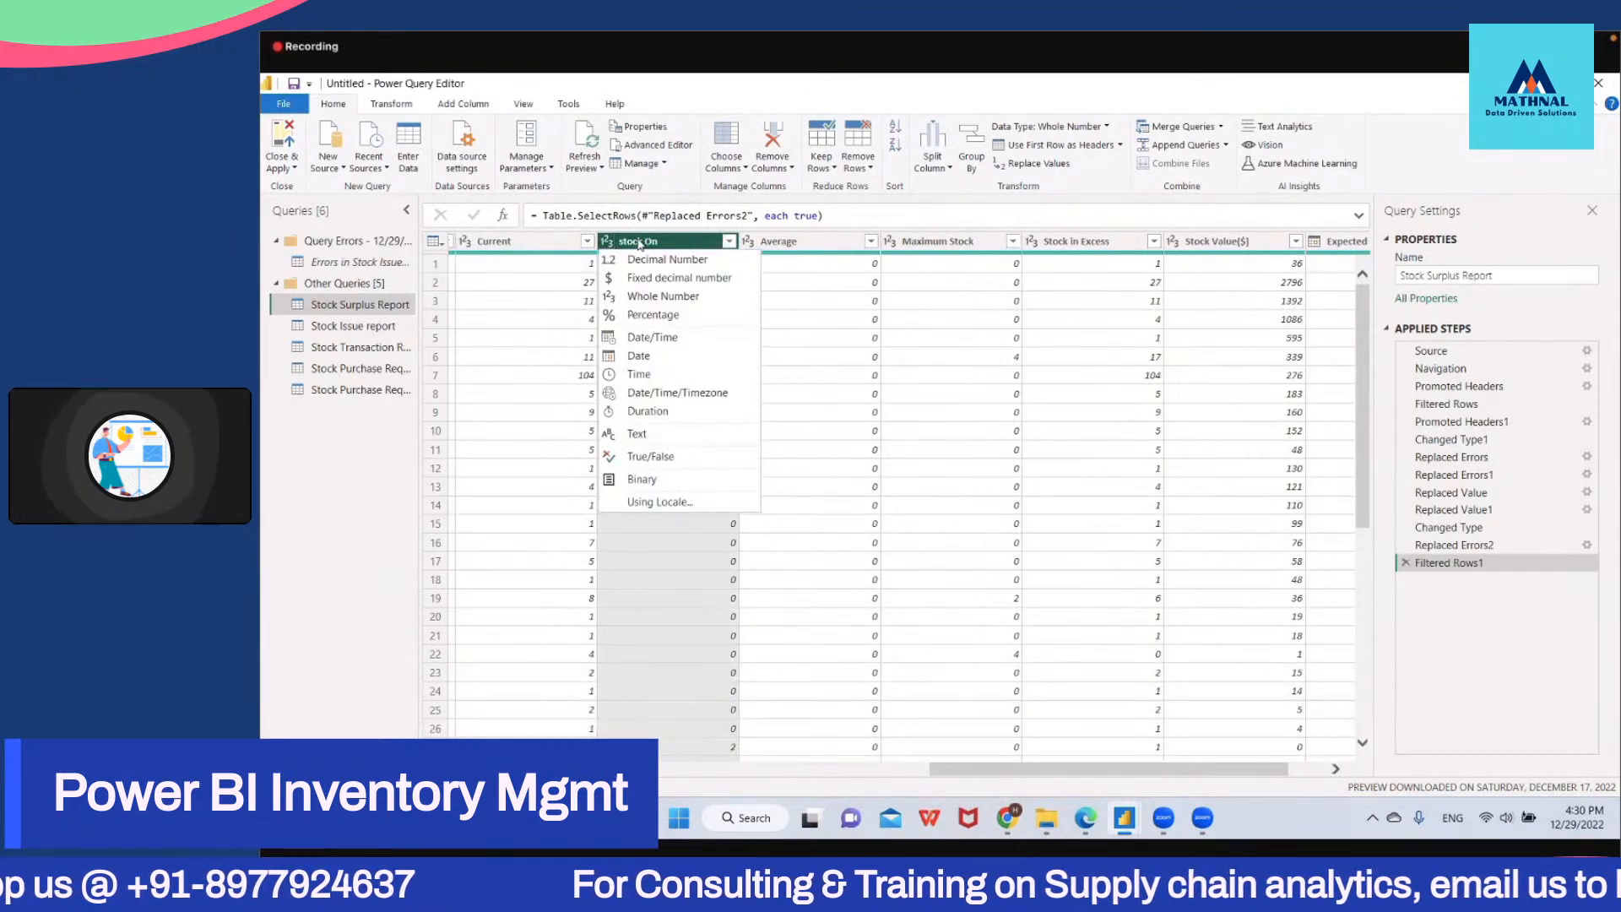
{"action": "left_click", "coordinate": [639, 241]}
{"action": "double_click", "coordinate": [639, 241]}
{"action": "key", "text": "Right"}
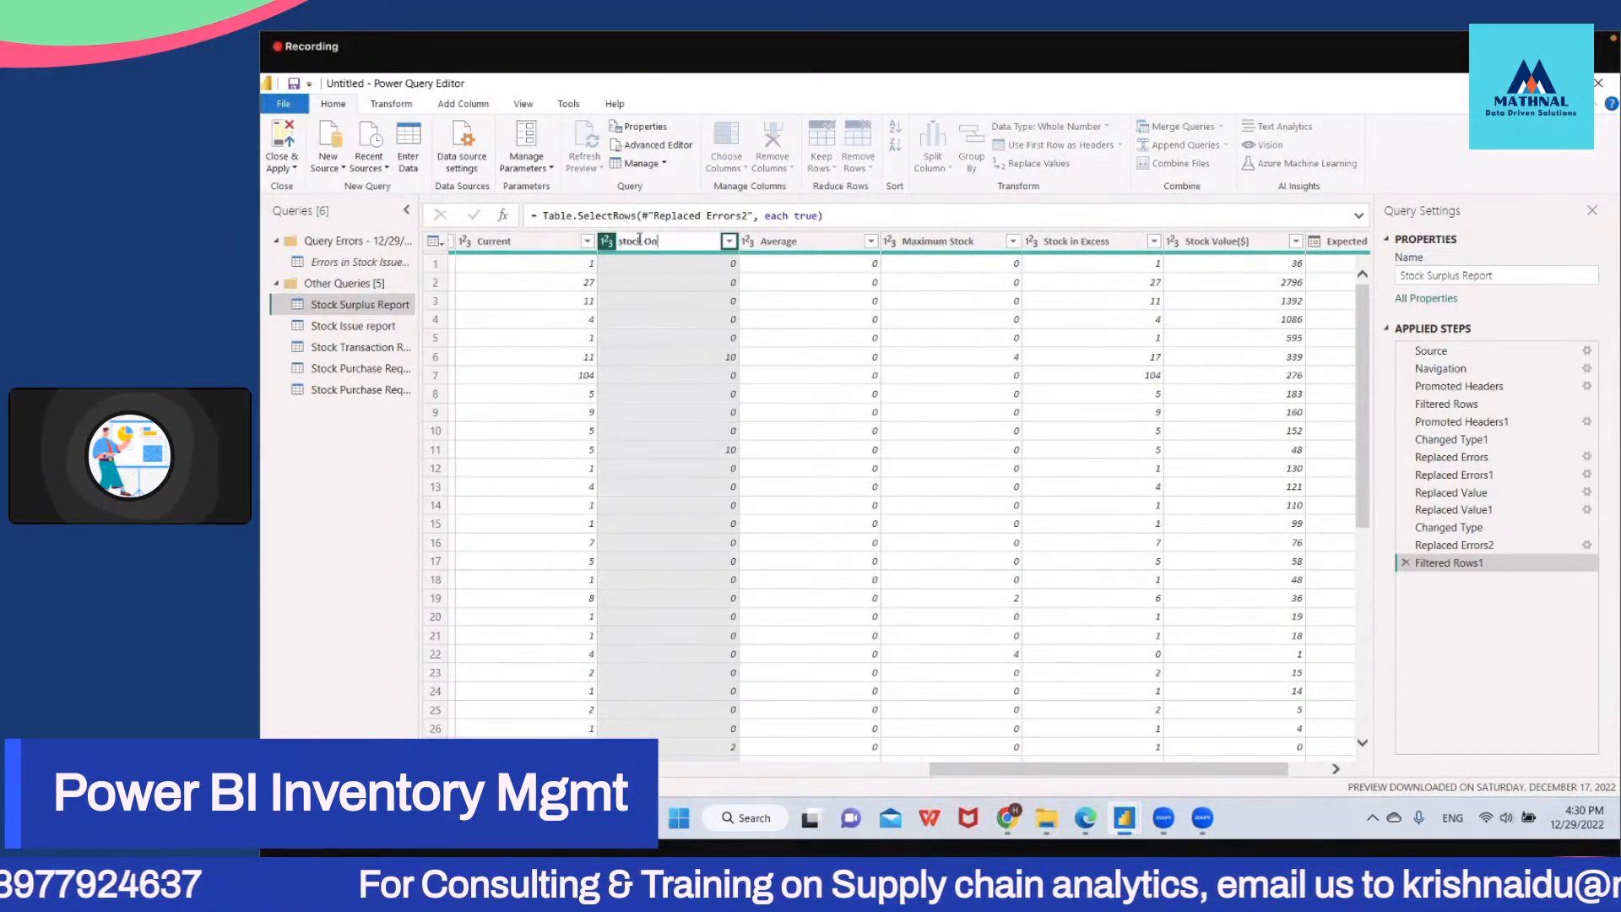
{"action": "key", "text": "BackSpace"}
{"action": "key", "text": "BackSpace"}
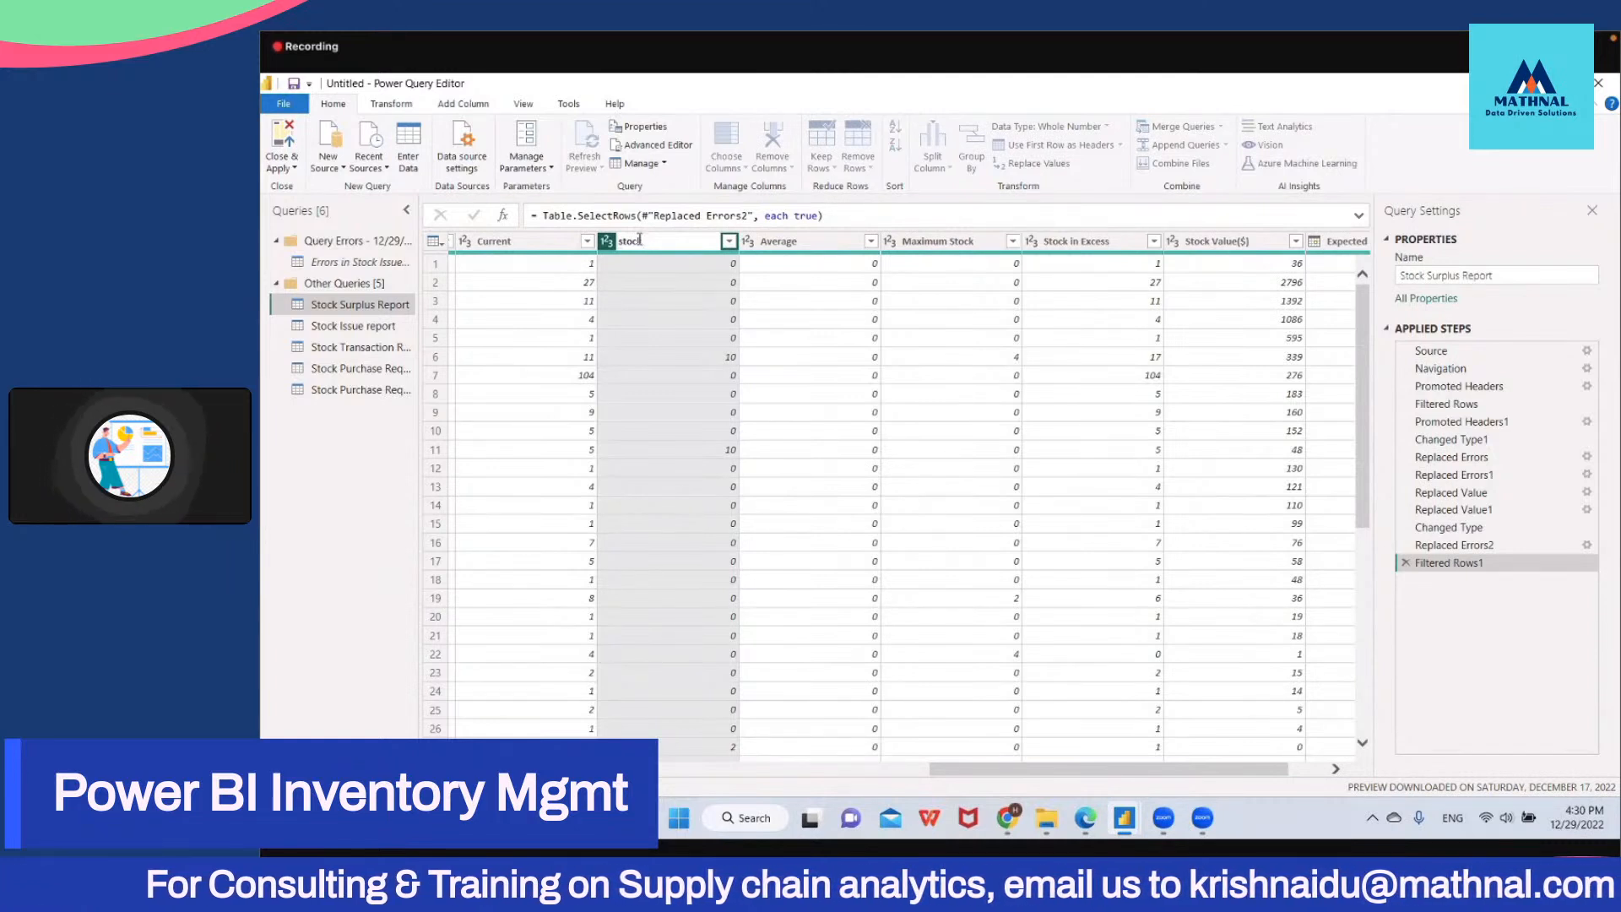
{"action": "key", "text": "BackSpace"}
{"action": "key", "text": "BackSpace"}
{"action": "key", "text": "BackSpace"}
{"action": "key", "text": "BackSpace"}
{"action": "key", "text": "BackSpace"}
{"action": "key", "text": "BackSpace"}
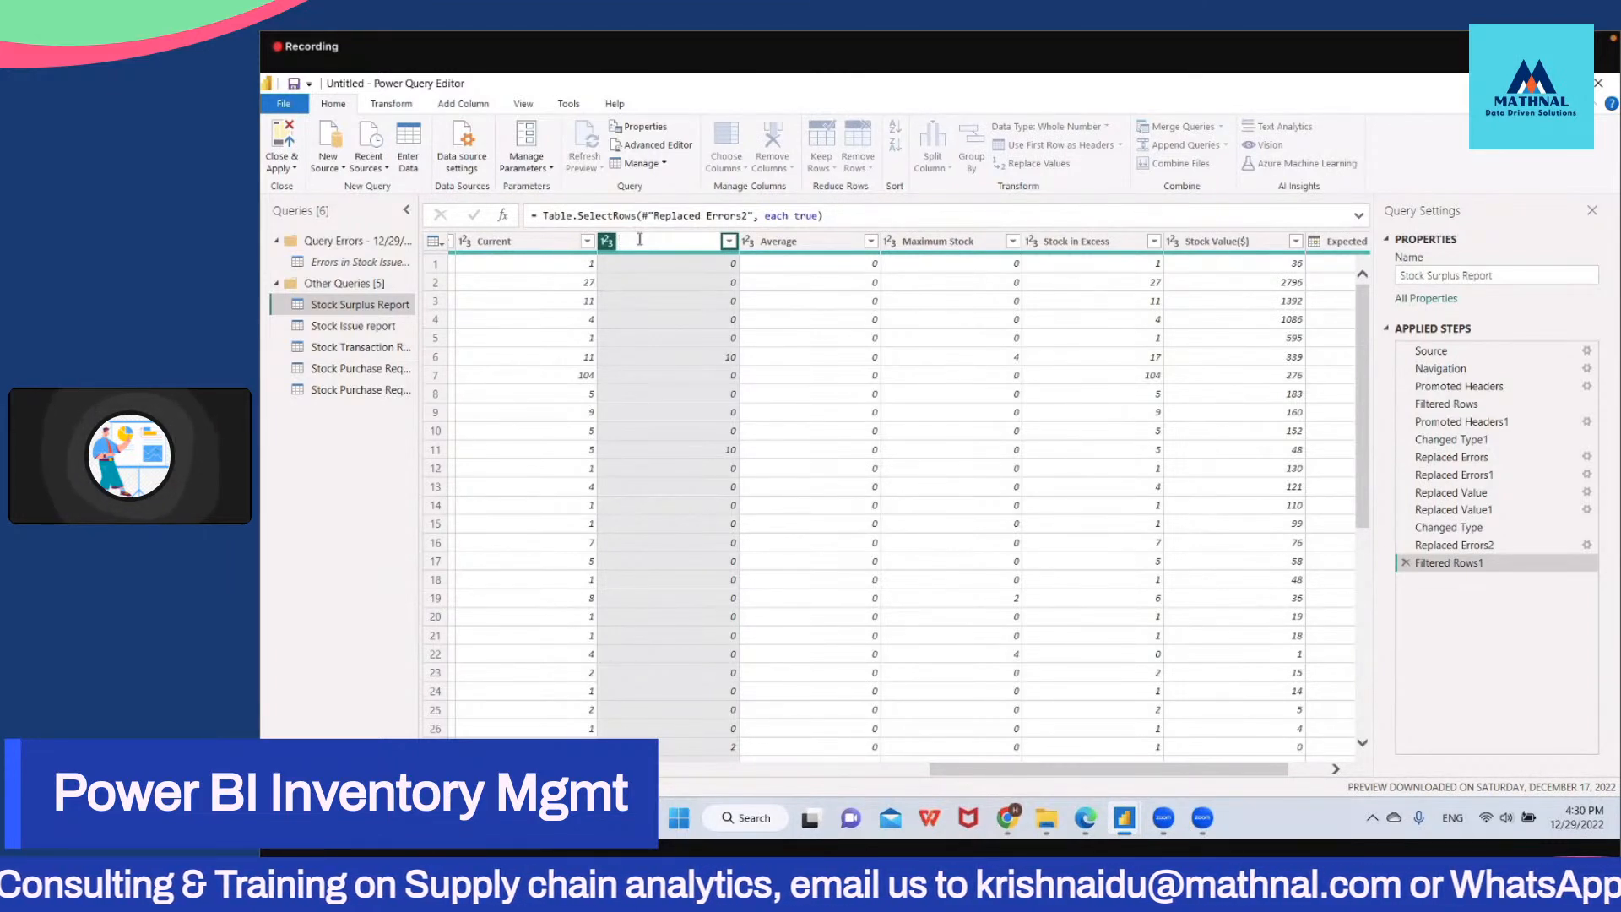
{"action": "key", "text": "Caps_Lock"}
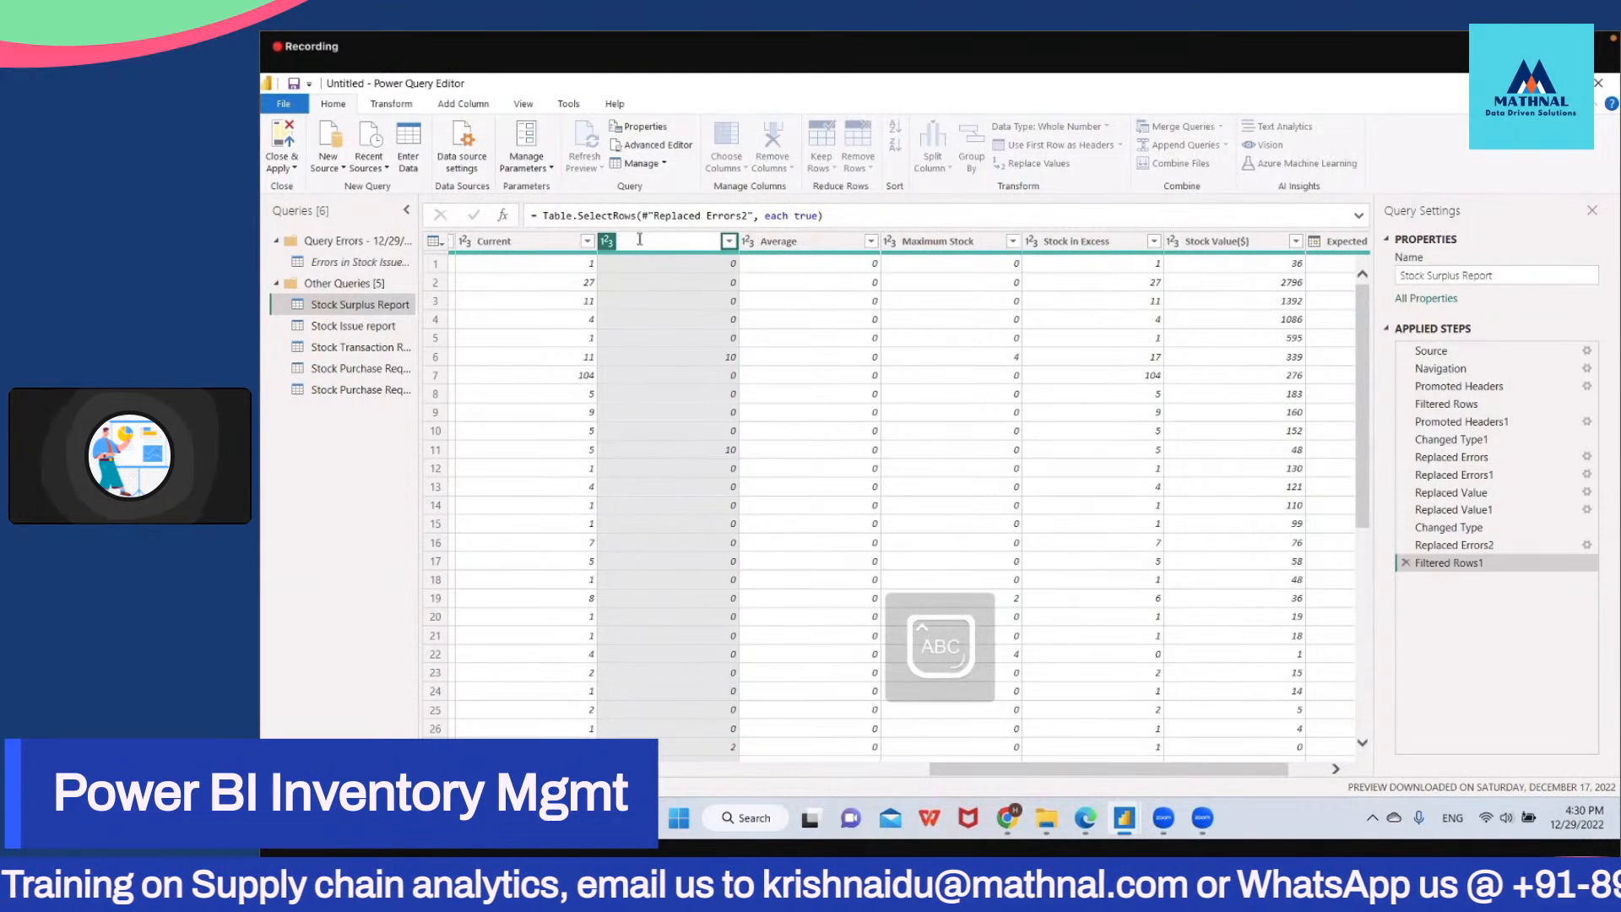
{"action": "type", "text": "Stock"}
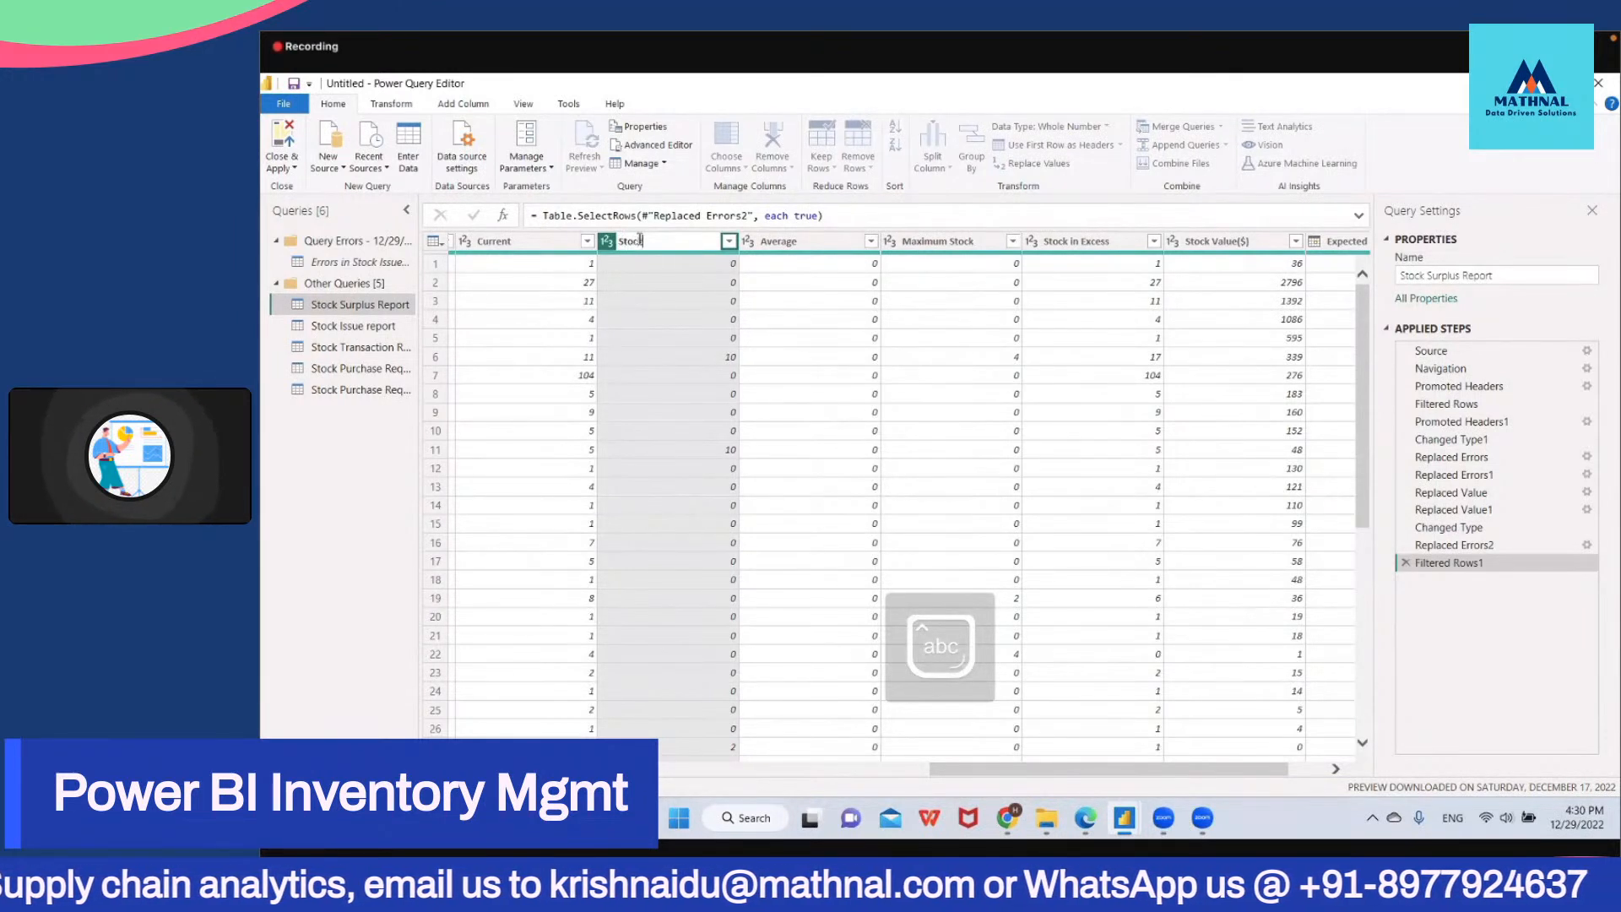
{"action": "type", "text": " I"}
{"action": "key", "text": "Caps_Lock"}
{"action": "type", "text": "n"}
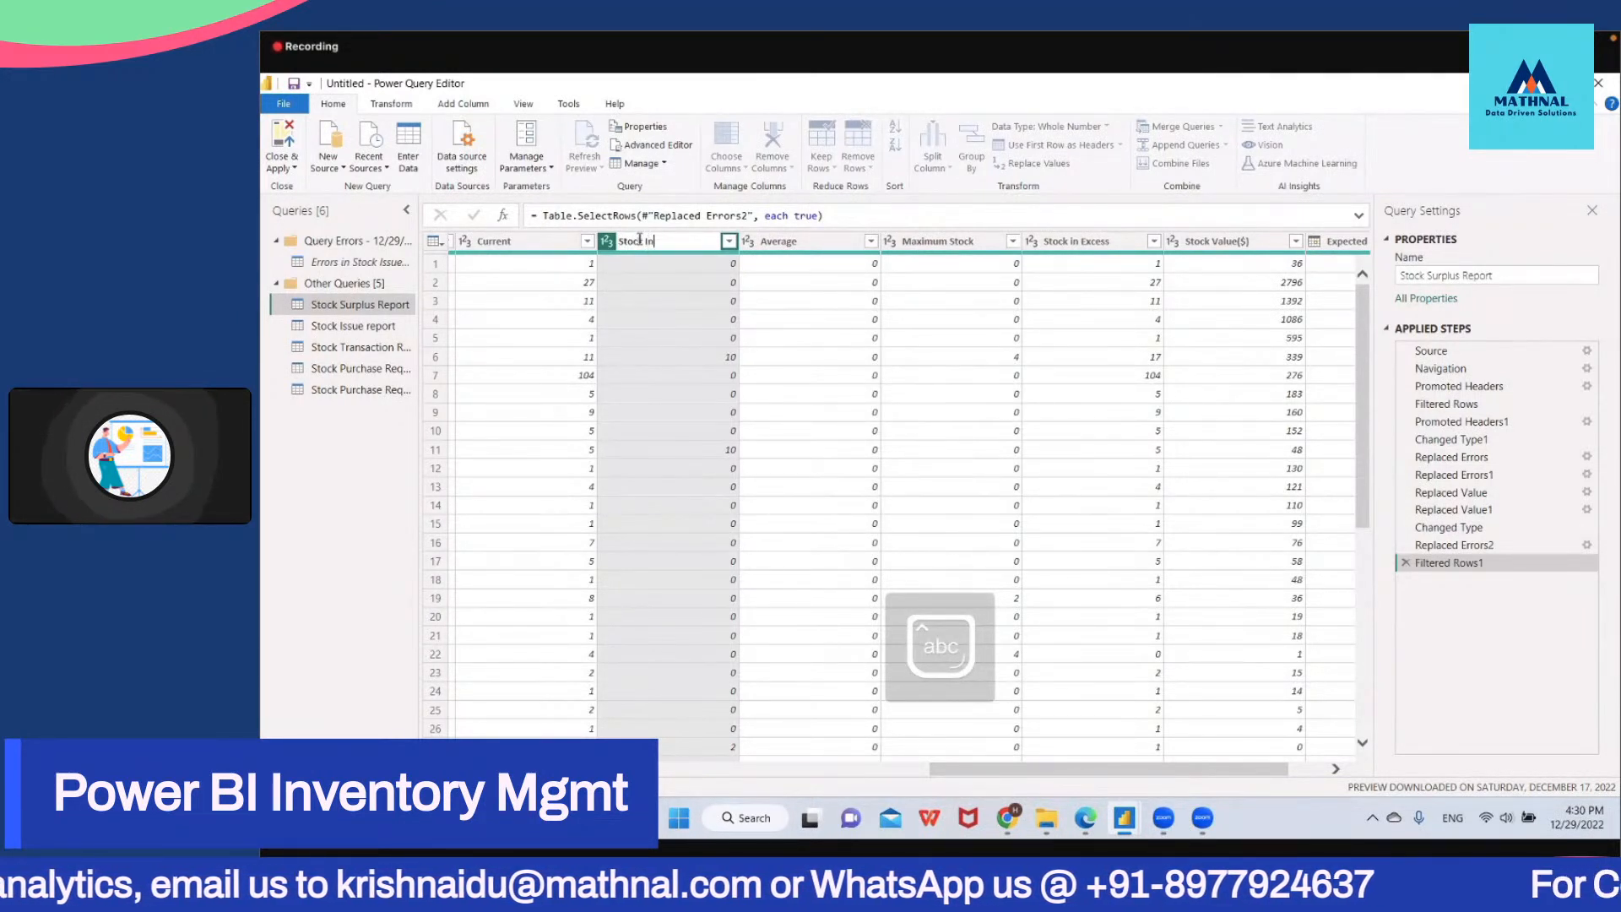
{"action": "type", "text": "transit"}
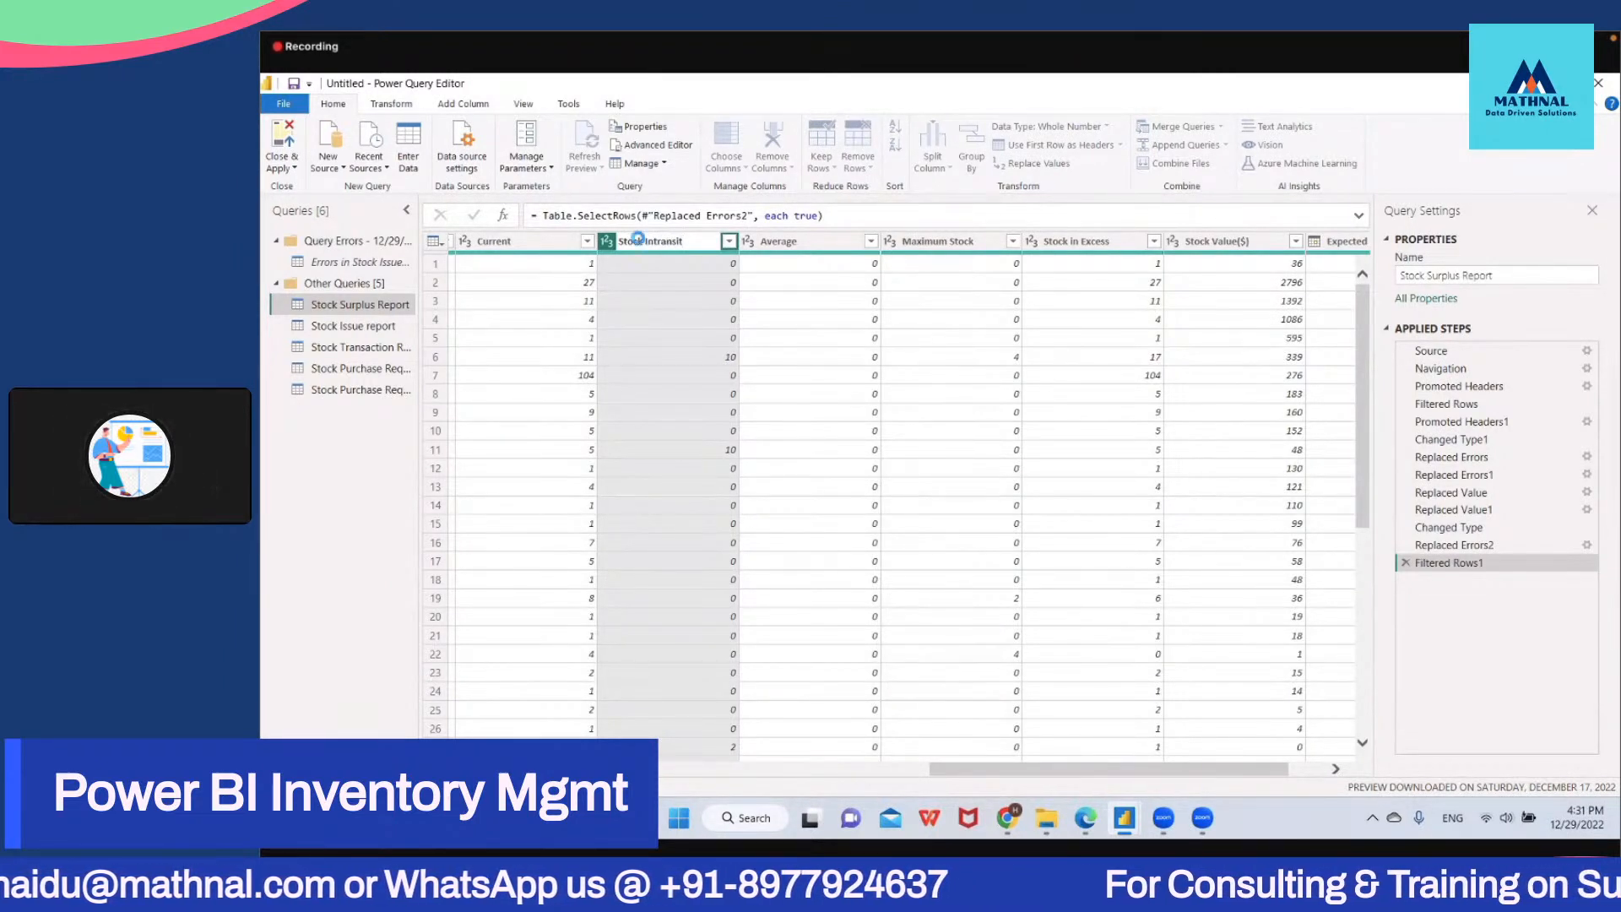
{"action": "key", "text": "Return"}
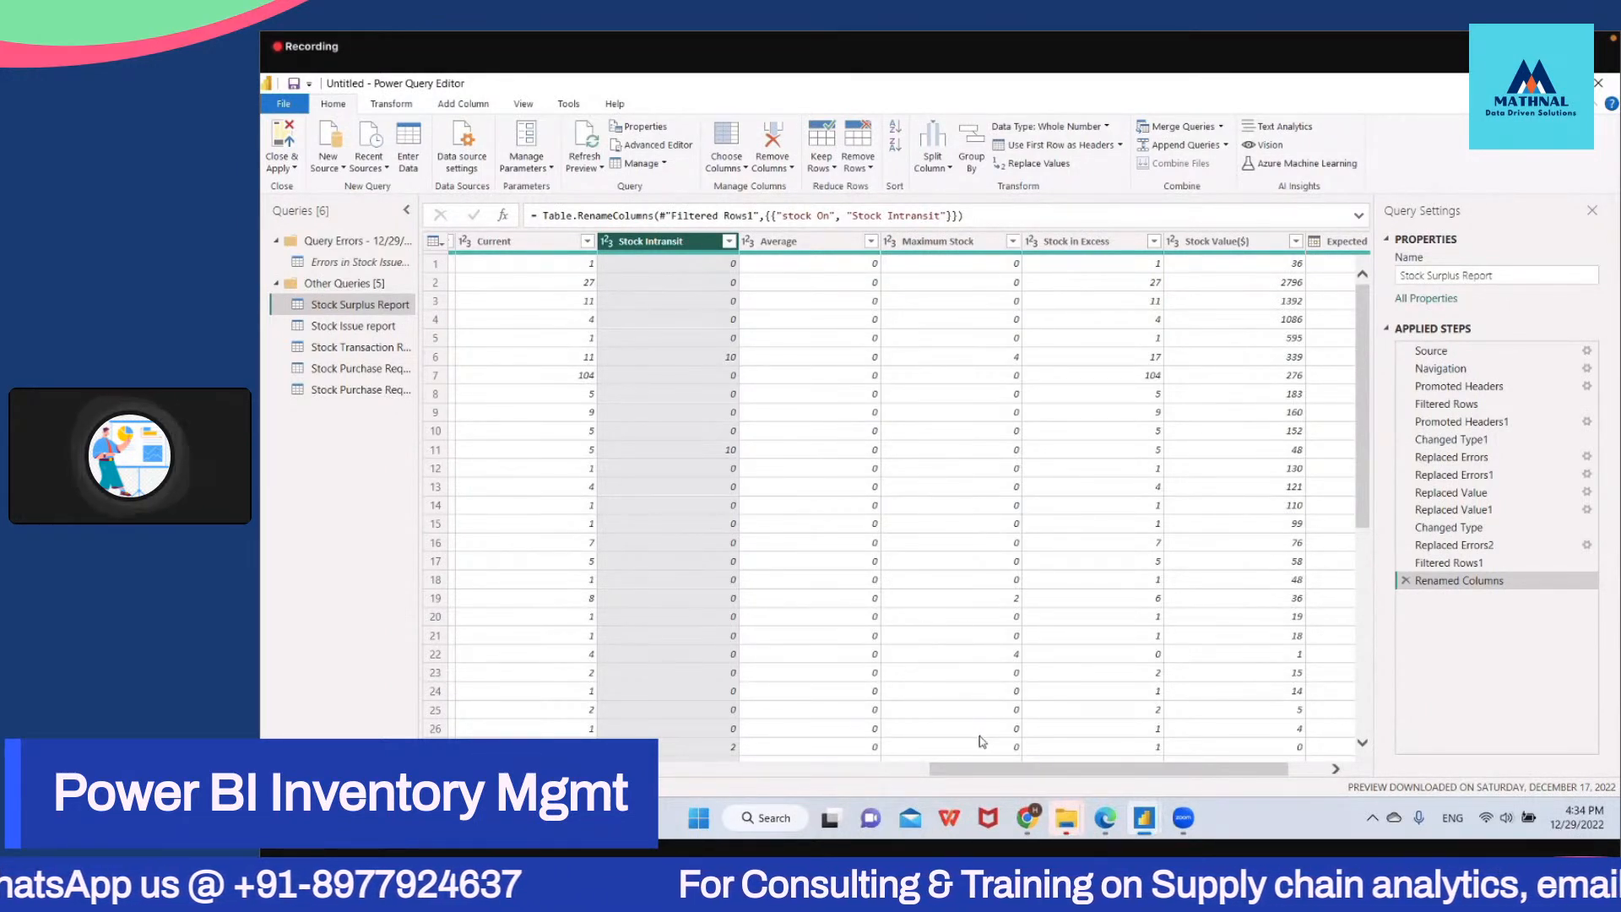
Step: Start a custom column in the Stock Surplus Report and name it "Per Unit Value of Stock"
{"action": "left_click_drag", "start_coordinate": [966, 767], "coordinate": [1017, 774]}
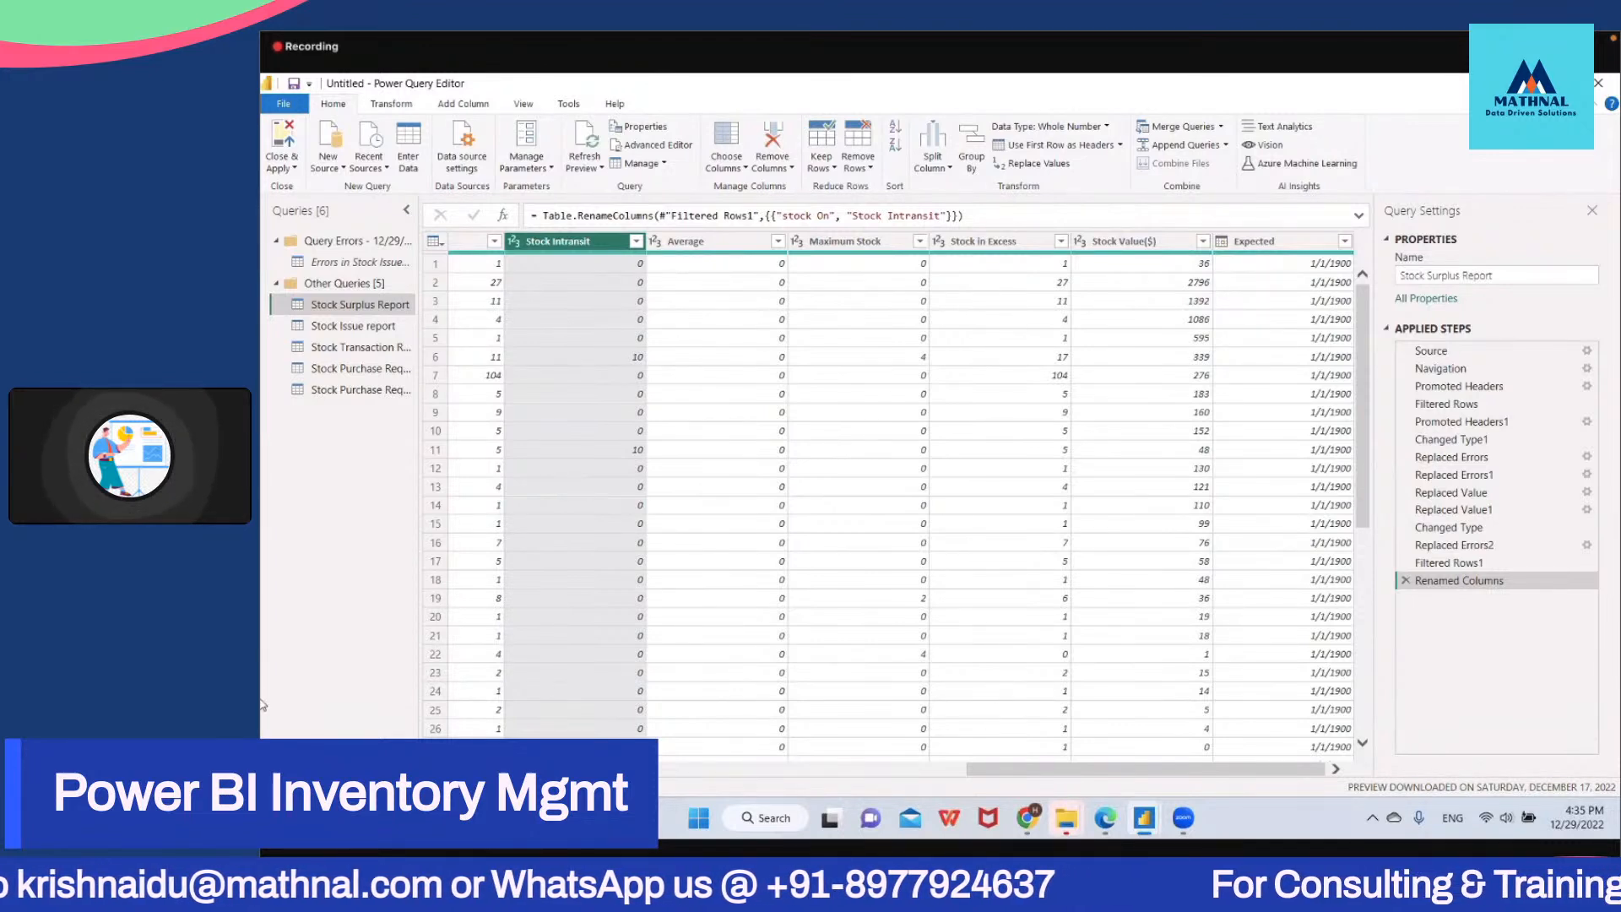
{"action": "left_click", "coordinate": [1056, 363]}
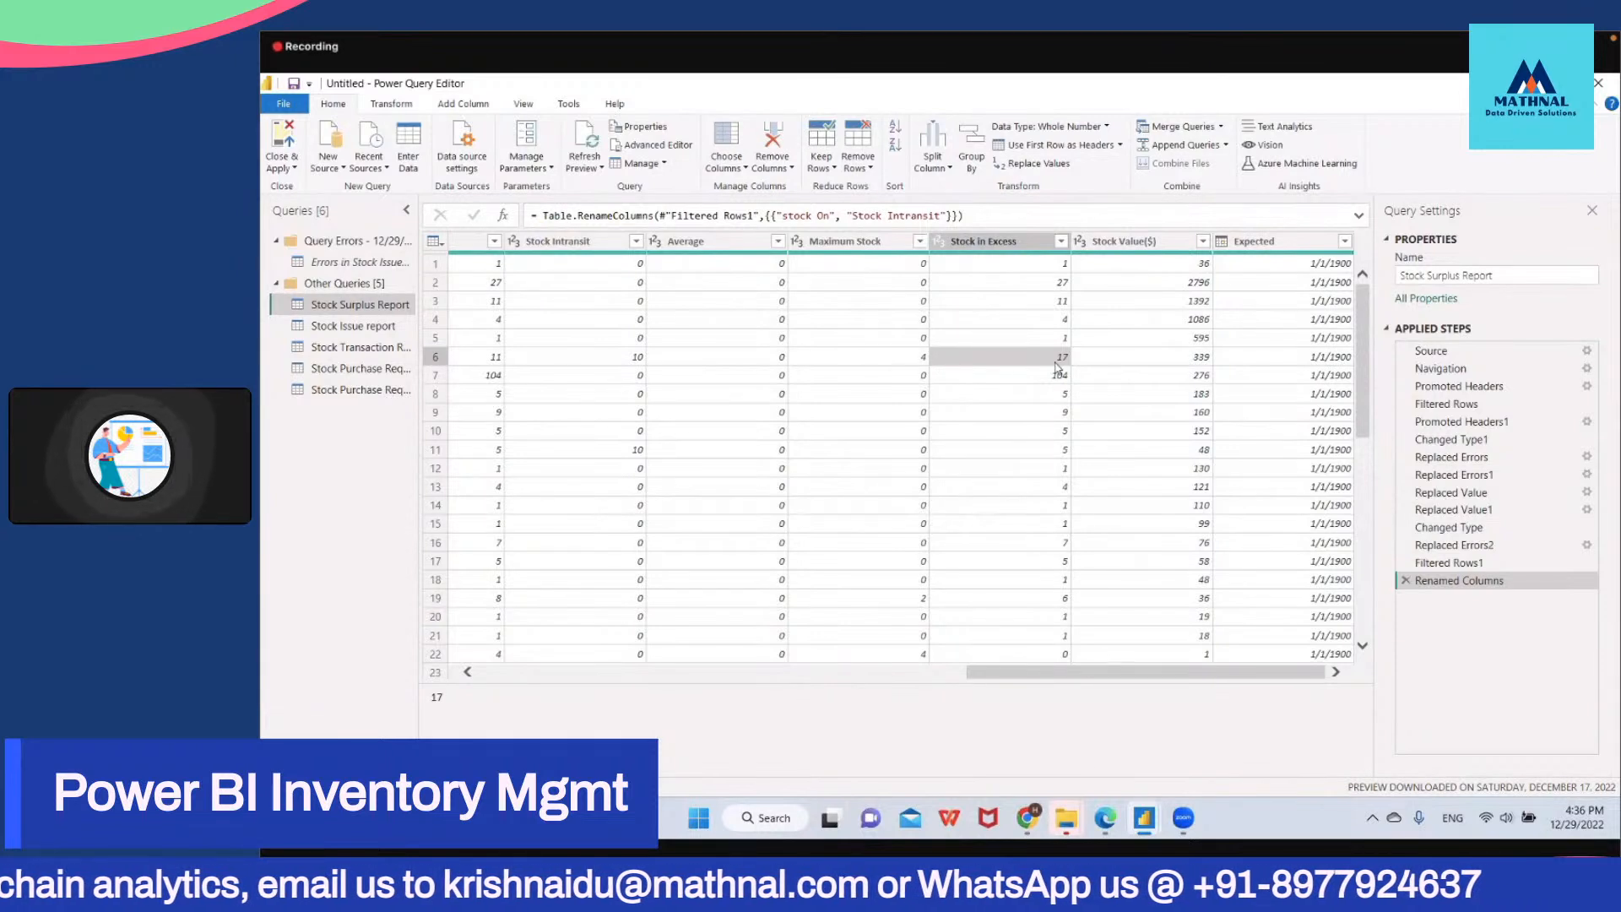
{"action": "left_click", "coordinate": [1124, 356]}
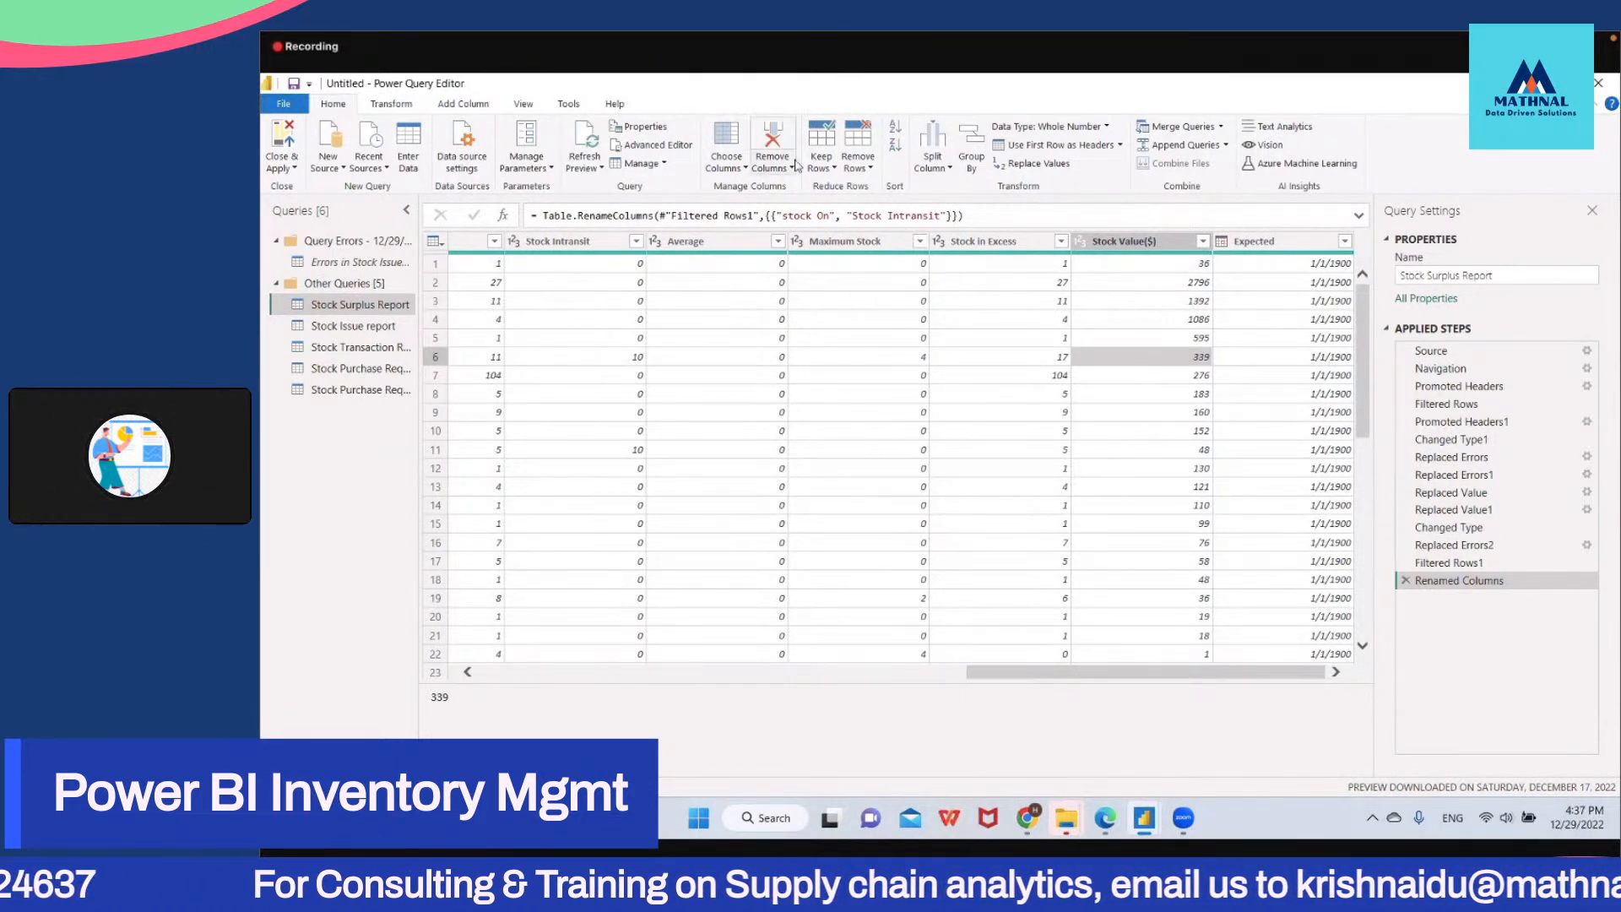
{"action": "left_click", "coordinate": [463, 104]}
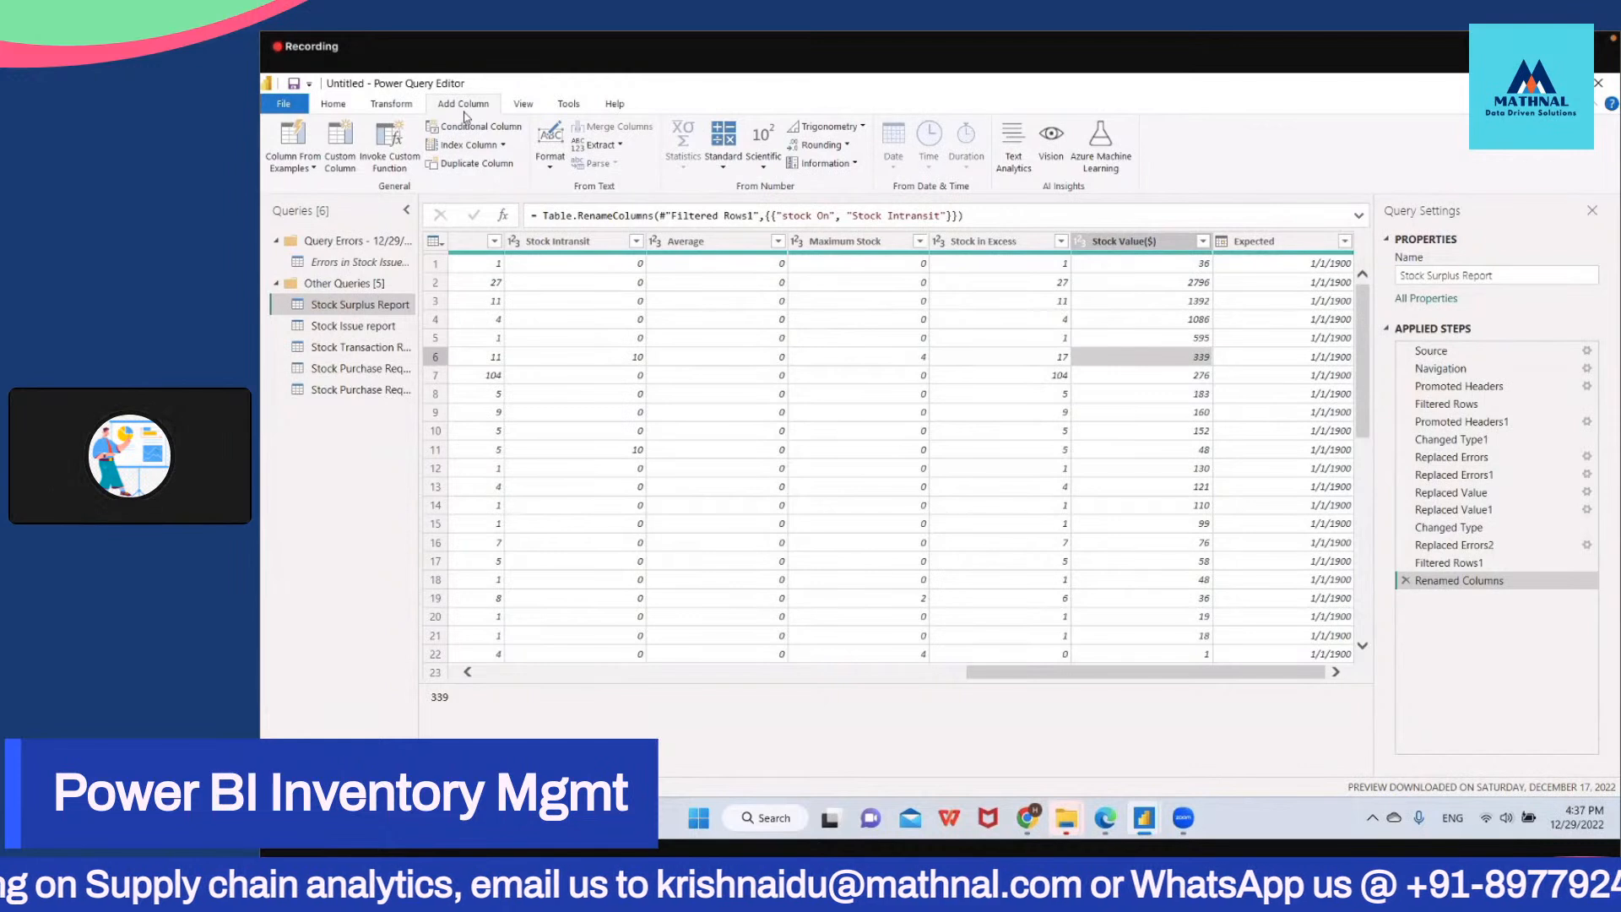
{"action": "left_click", "coordinate": [355, 148]}
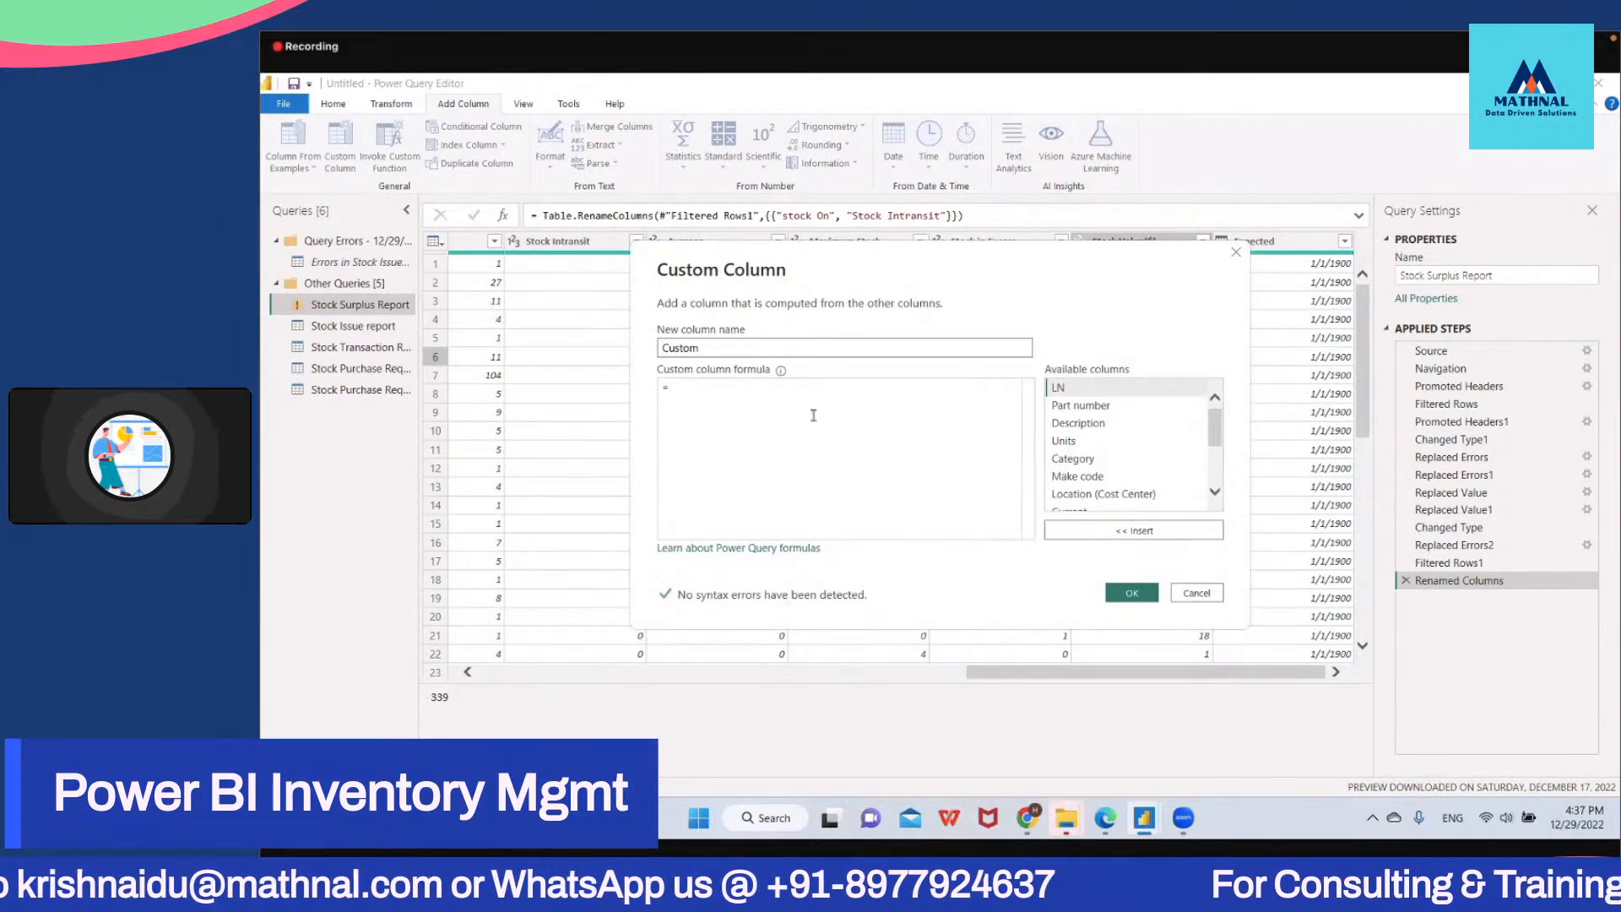
{"action": "double_click", "coordinate": [819, 354]}
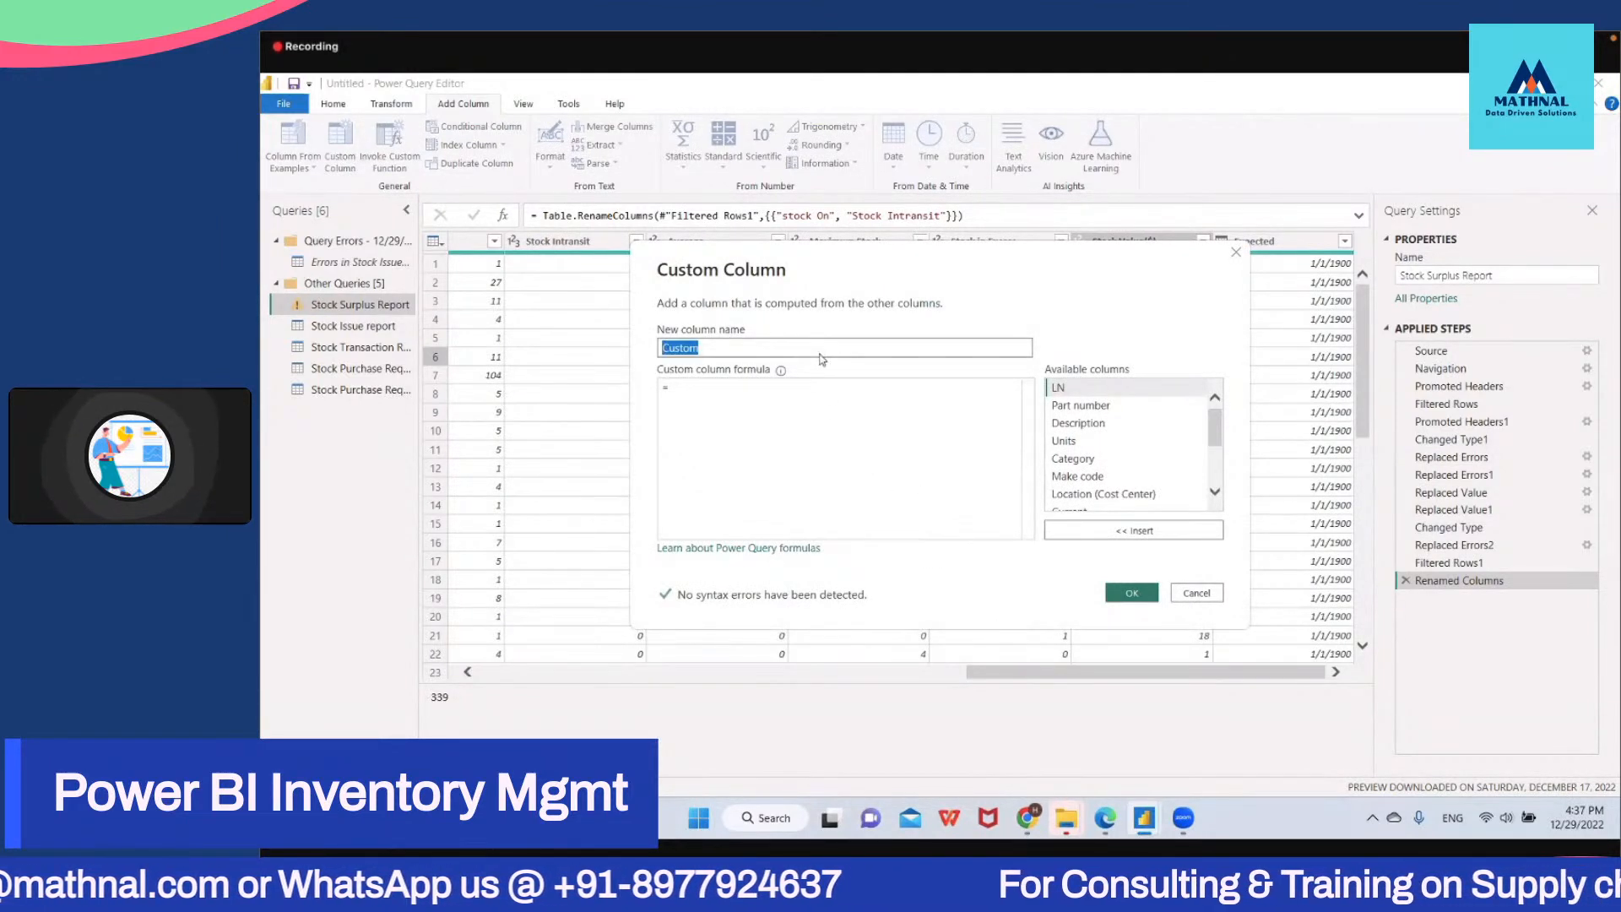
{"action": "type", "text": "Per"}
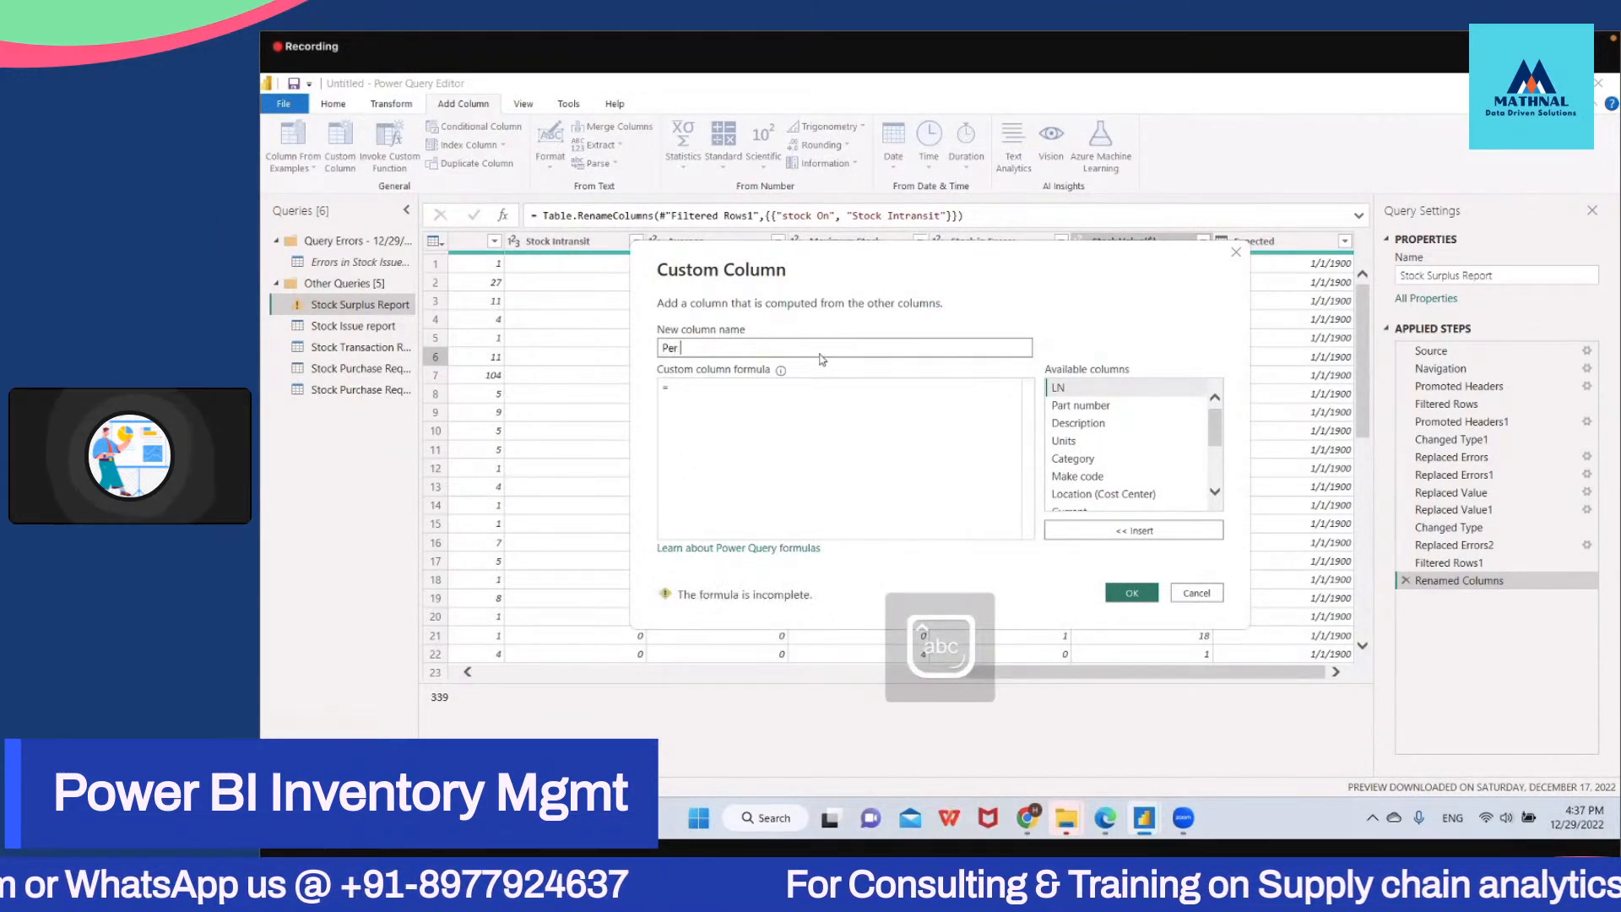
{"action": "key", "text": "Caps_Lock"}
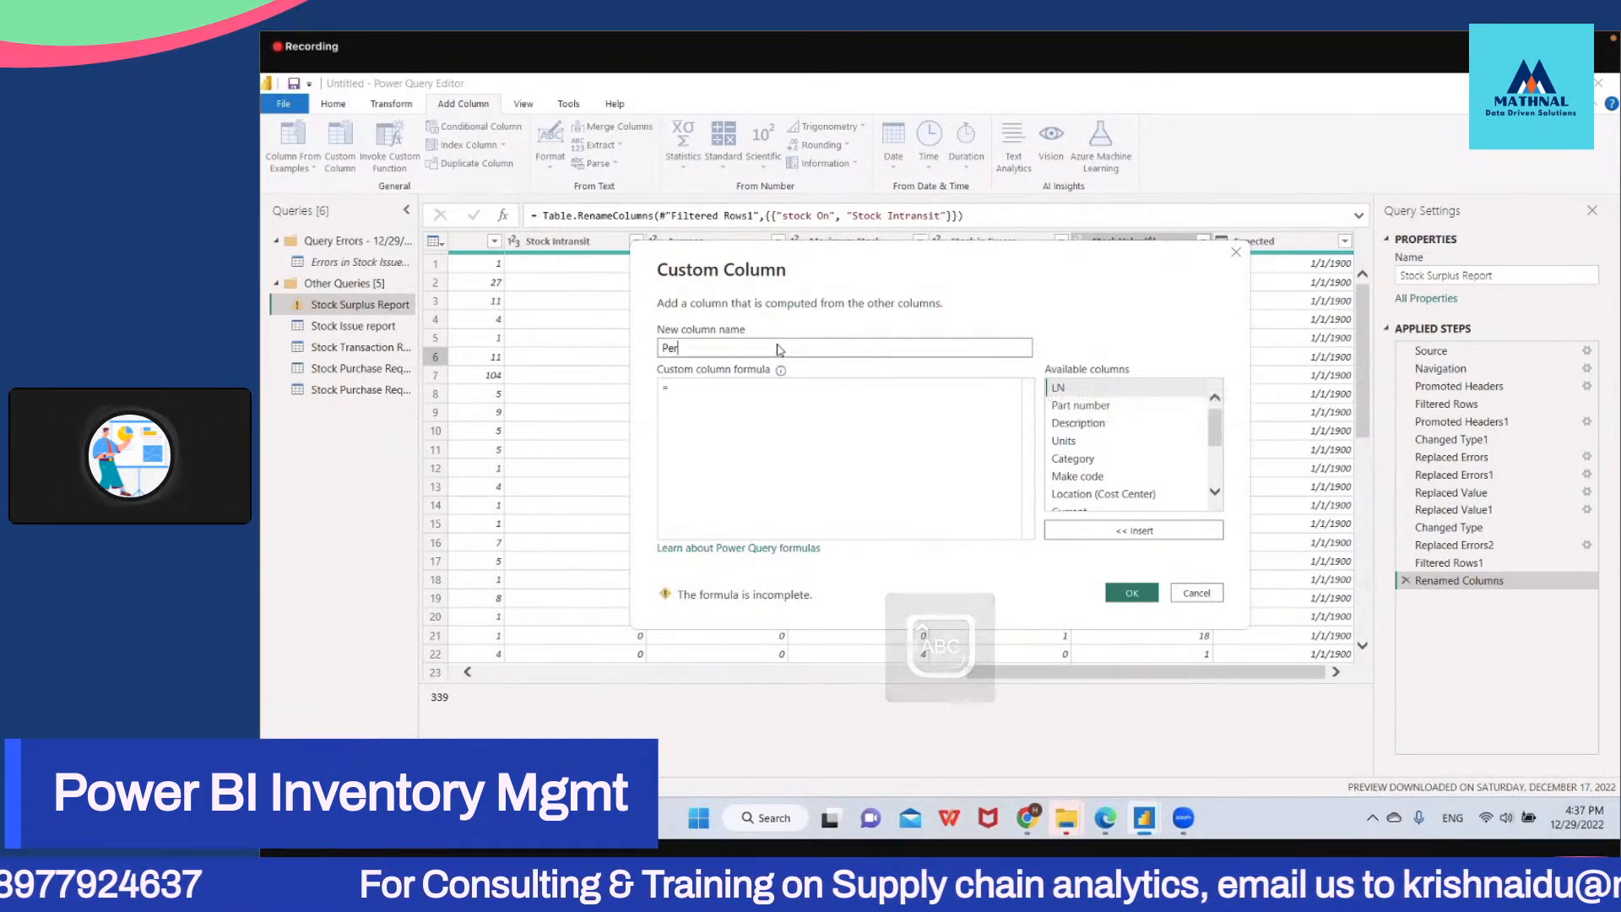
{"action": "type", "text": "S"}
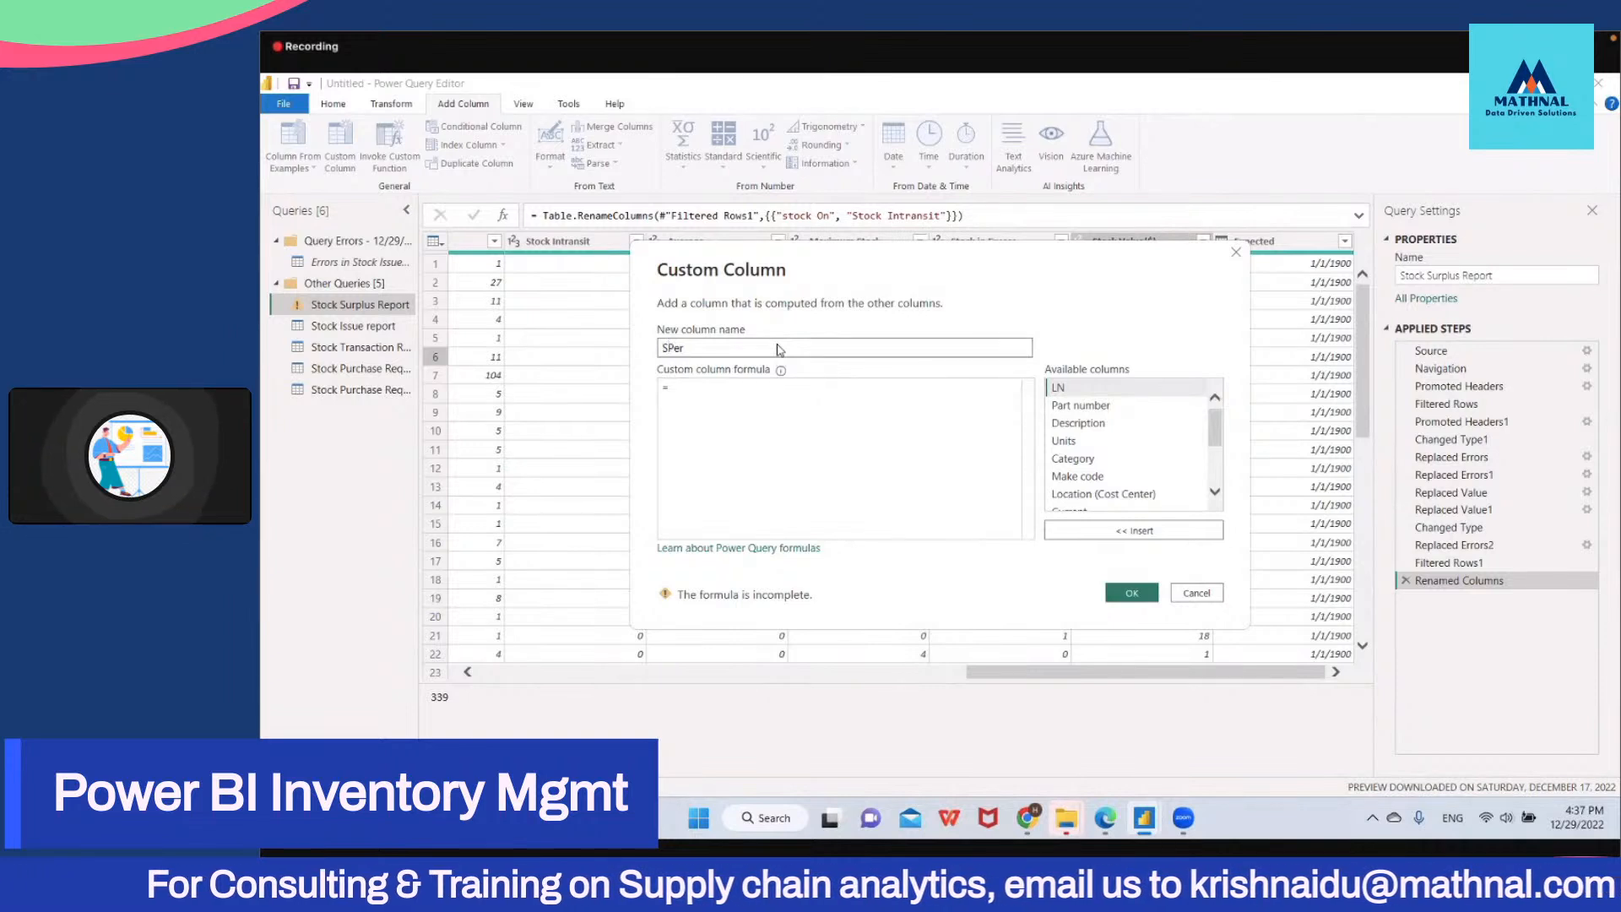
{"action": "key", "text": "Caps_Lock"}
{"action": "key", "text": "Delete"}
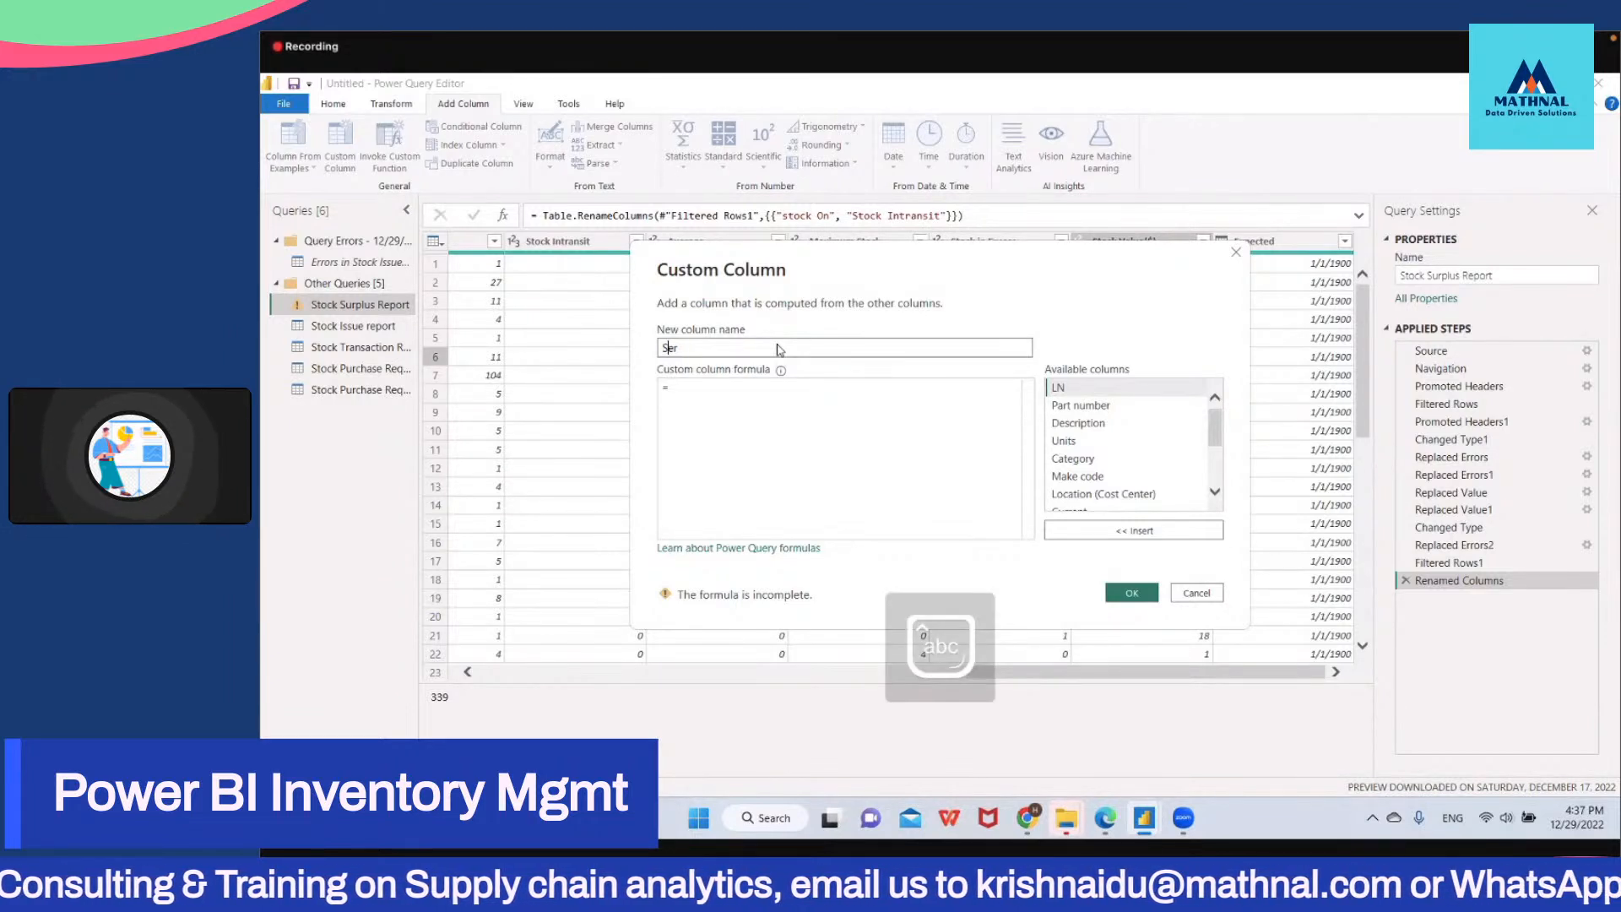
{"action": "key", "text": "BackSpace"}
{"action": "key", "text": "Caps_Lock"}
{"action": "type", "text": "P"}
{"action": "key", "text": "Caps_Lock"}
{"action": "key", "text": "Right"}
{"action": "key", "text": "Right"}
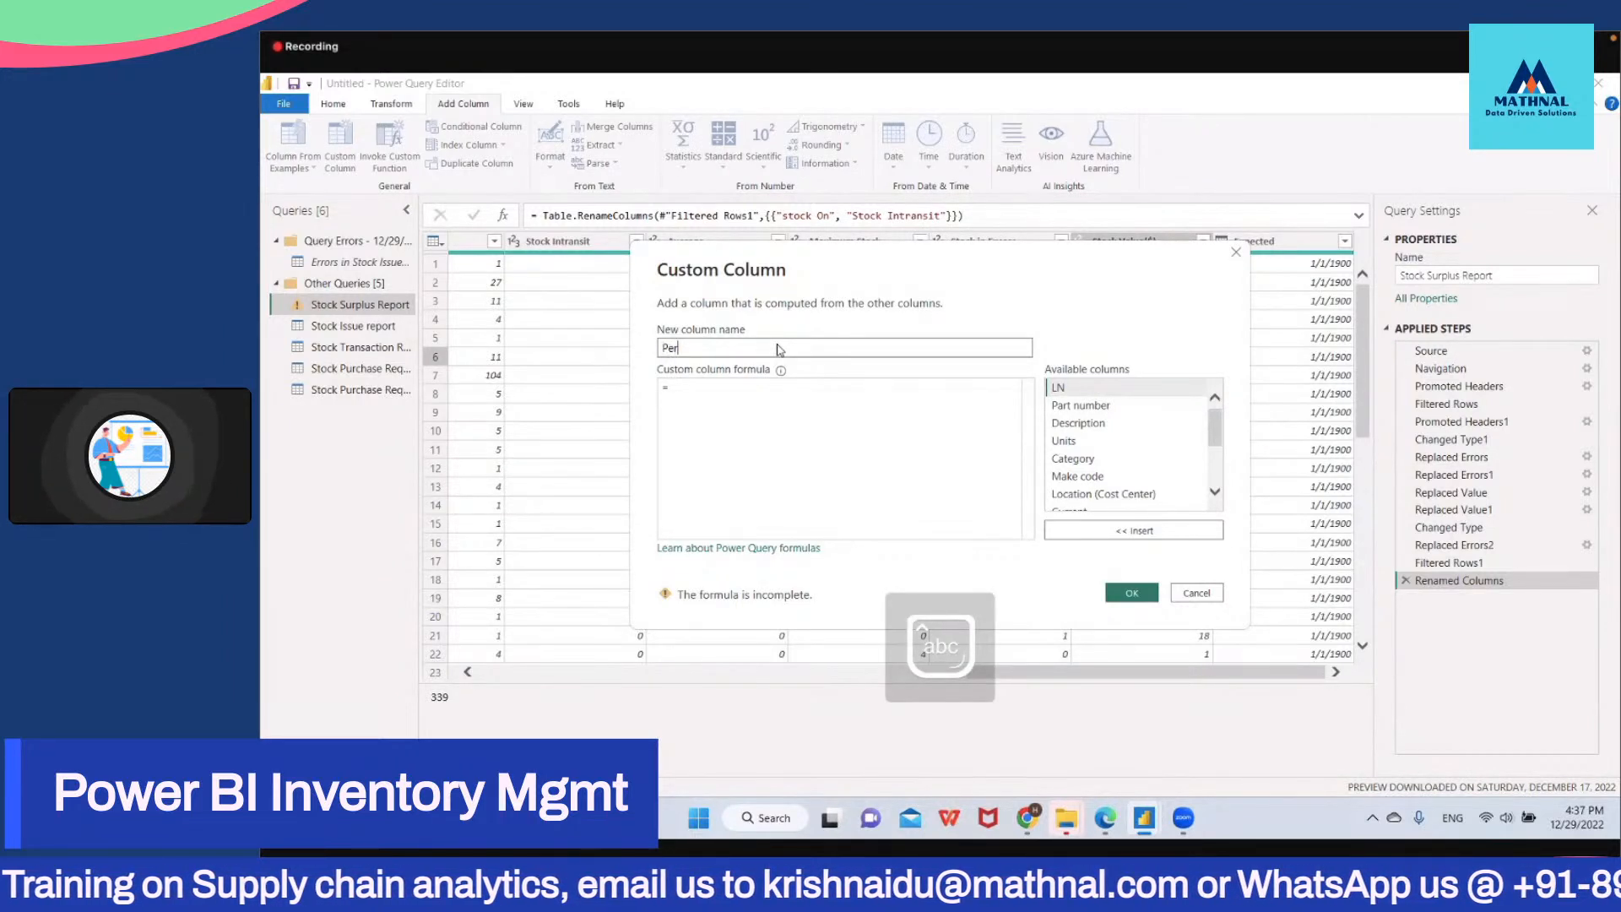
{"action": "type", "text": "c"}
{"action": "key", "text": "Caps_Lock"}
{"action": "type", "text": "Uni"}
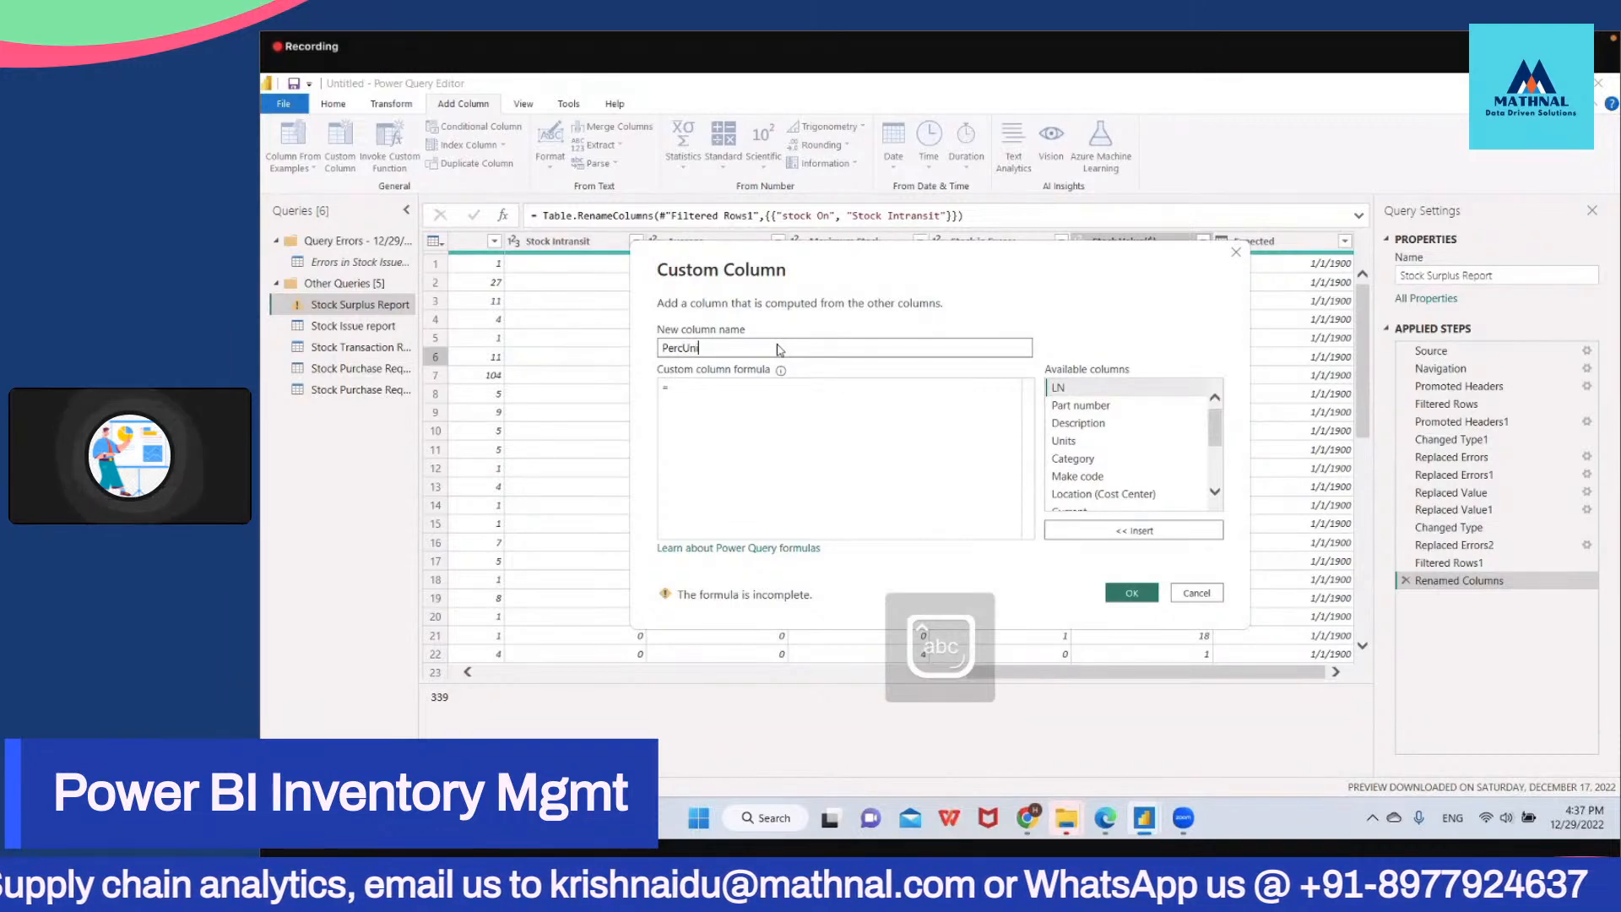
{"action": "type", "text": "t V"}
{"action": "key", "text": "Caps_Lock"}
{"action": "type", "text": "alue"}
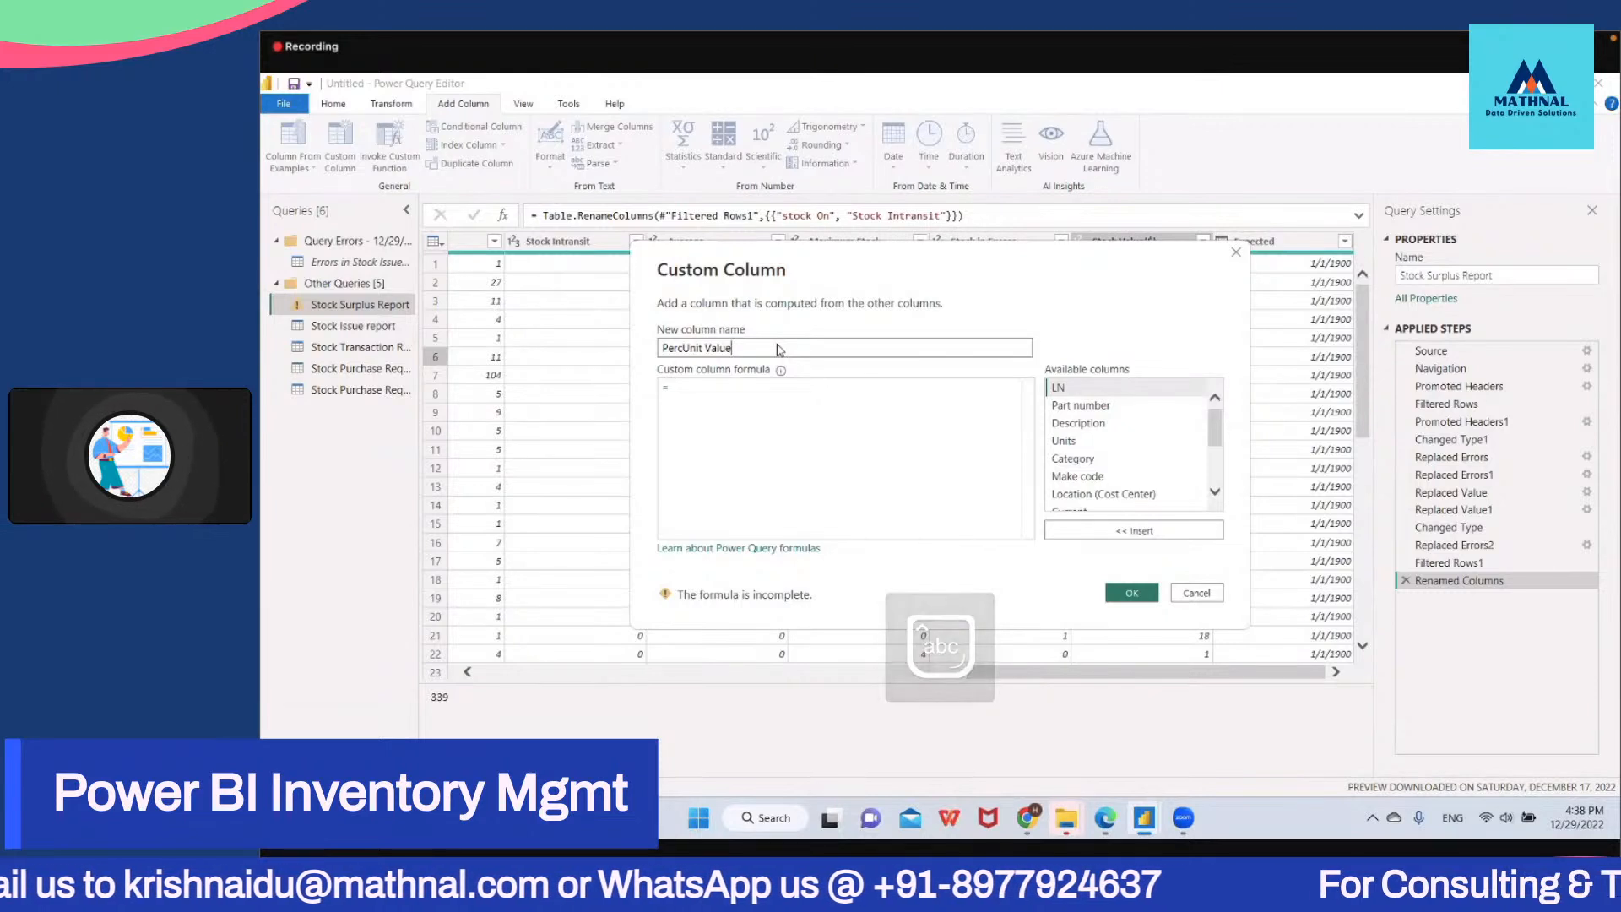
{"action": "key", "text": "Left"}
{"action": "key", "text": "Left"}
{"action": "key", "text": "Left"}
{"action": "key", "text": "Left"}
{"action": "key", "text": "Left"}
{"action": "key", "text": "Left"}
{"action": "key", "text": "Left"}
{"action": "key", "text": "Left"}
{"action": "key", "text": "BackSpace"}
{"action": "key", "text": "BackSpace"}
{"action": "key", "text": "BackSpace"}
{"action": "key", "text": "BackSpace"}
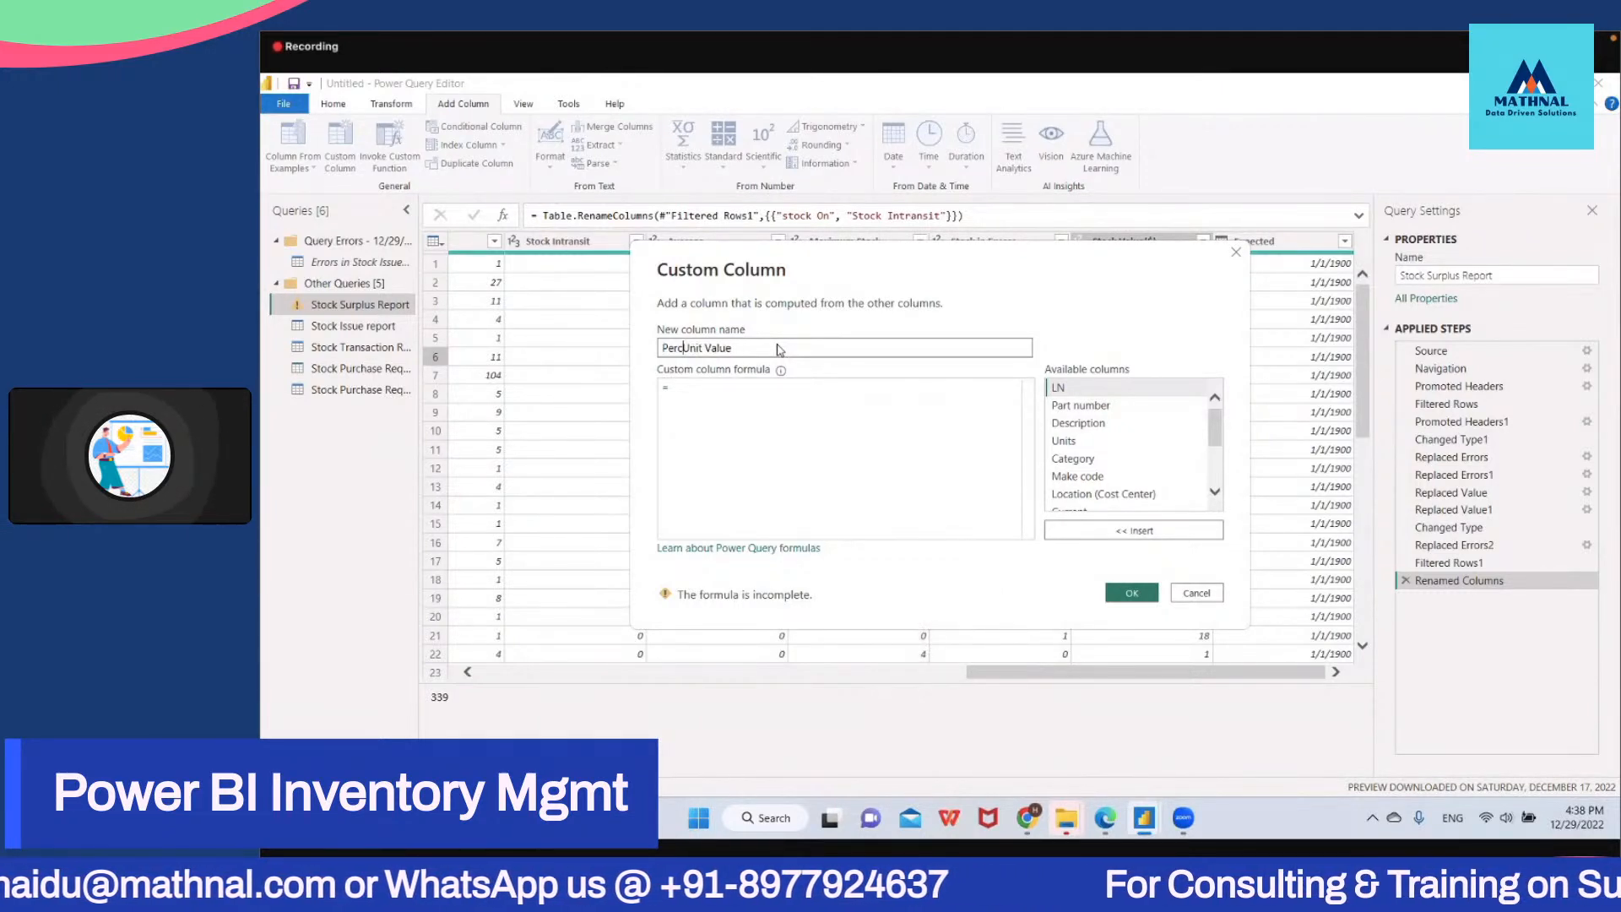
{"action": "key", "text": "Right"}
{"action": "key", "text": "Right"}
{"action": "key", "text": "Right"}
{"action": "key", "text": "Right"}
{"action": "key", "text": "Right"}
{"action": "key", "text": "Right"}
{"action": "key", "text": "Right"}
{"action": "key", "text": "Right"}
{"action": "key", "text": "Right"}
{"action": "key", "text": "Right"}
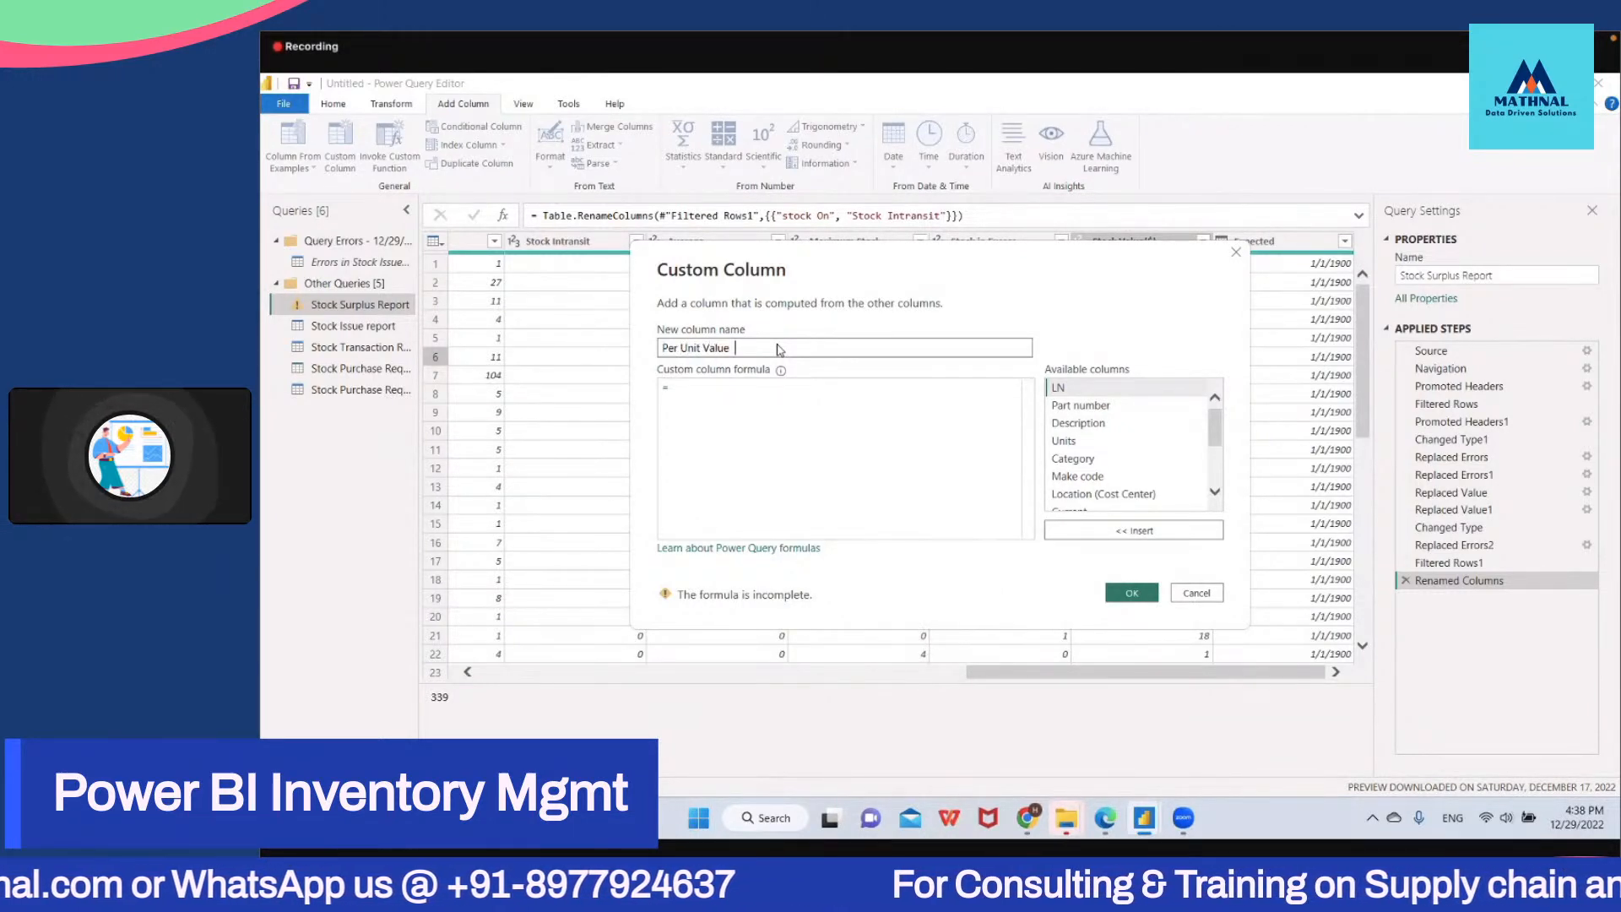
{"action": "type", "text": "of"}
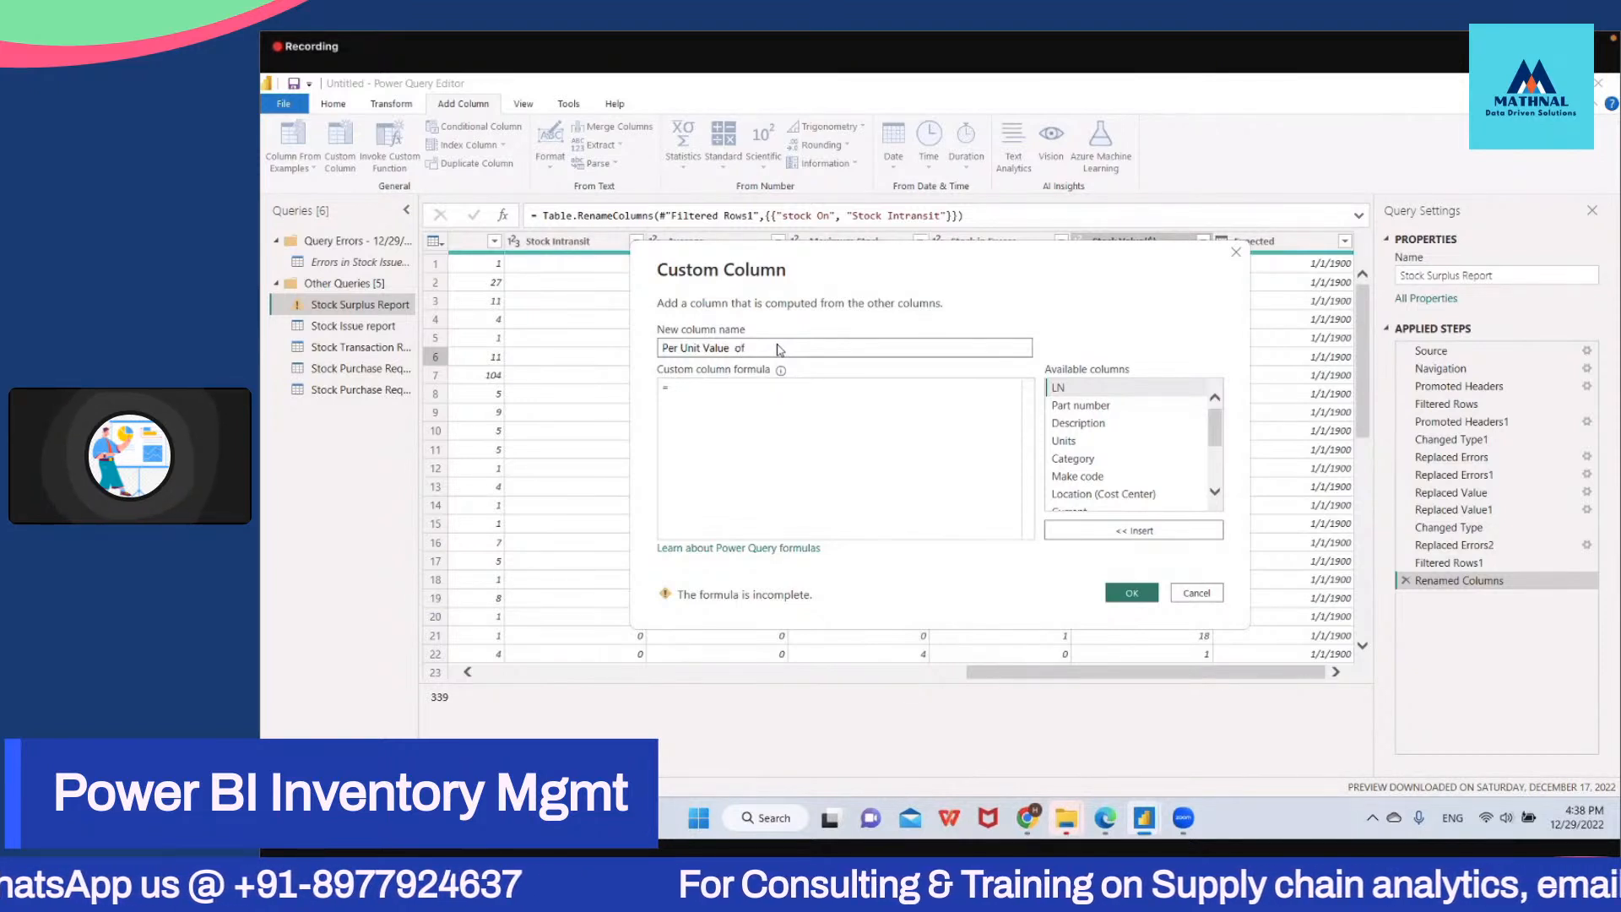
{"action": "type", "text": " Stock"}
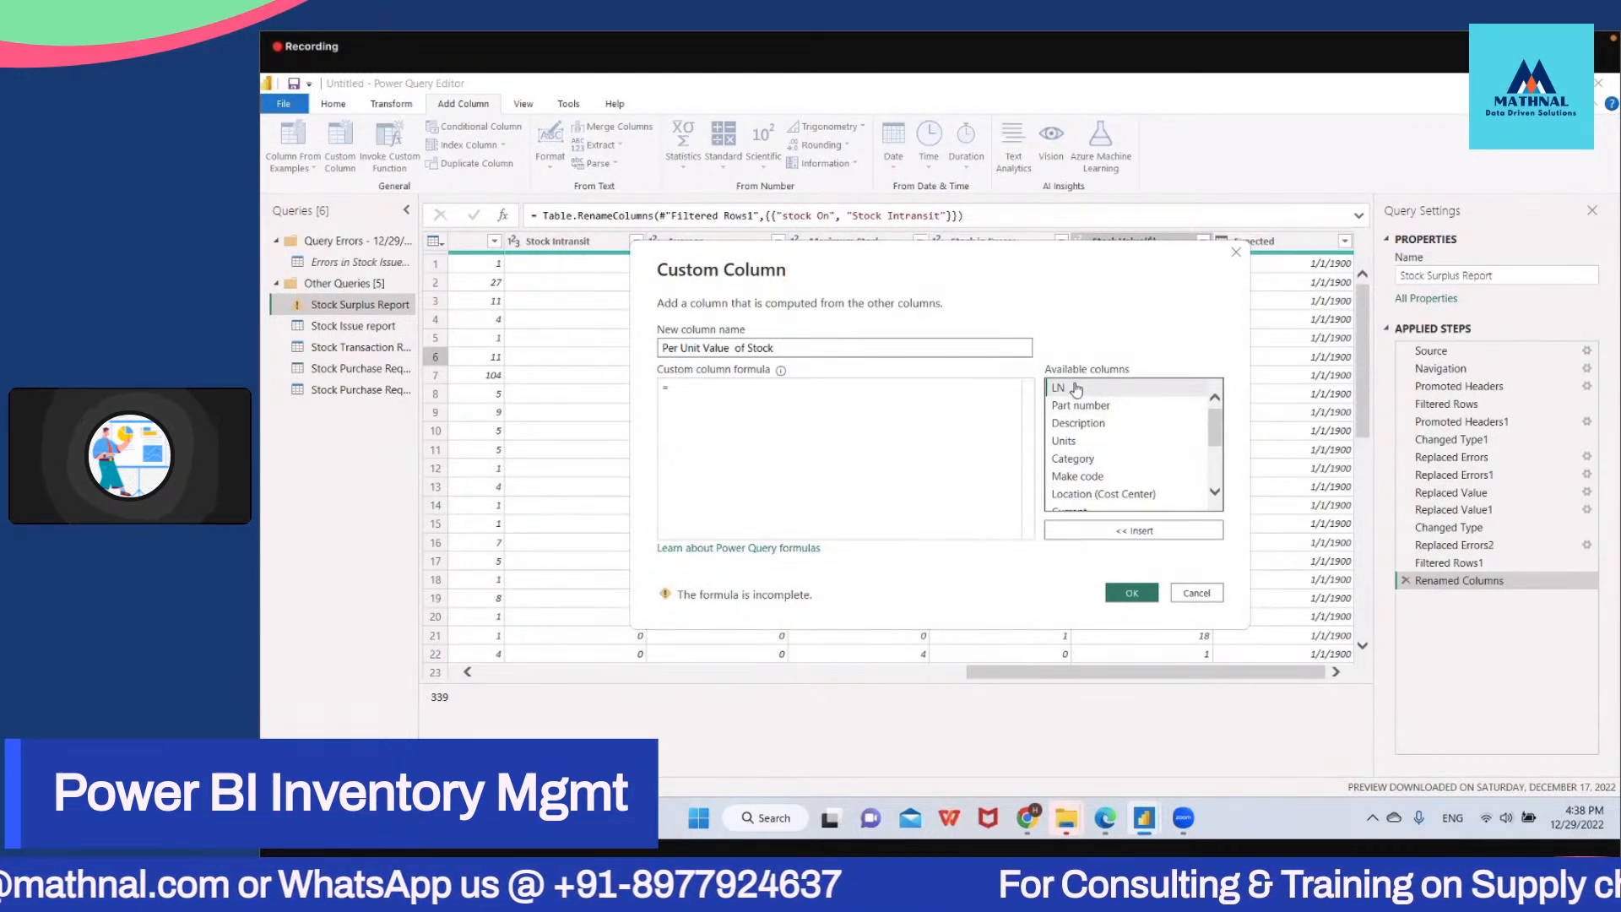
Step: Define the custom column's formula as Stock Value($) divided by Stock in Excess and add the column to the table
{"action": "mouse_move", "coordinate": [1215, 430]}
{"action": "left_mouse_down"}
{"action": "mouse_move", "coordinate": [1215, 453]}
{"action": "mouse_move", "coordinate": [1214, 417]}
{"action": "left_mouse_up"}
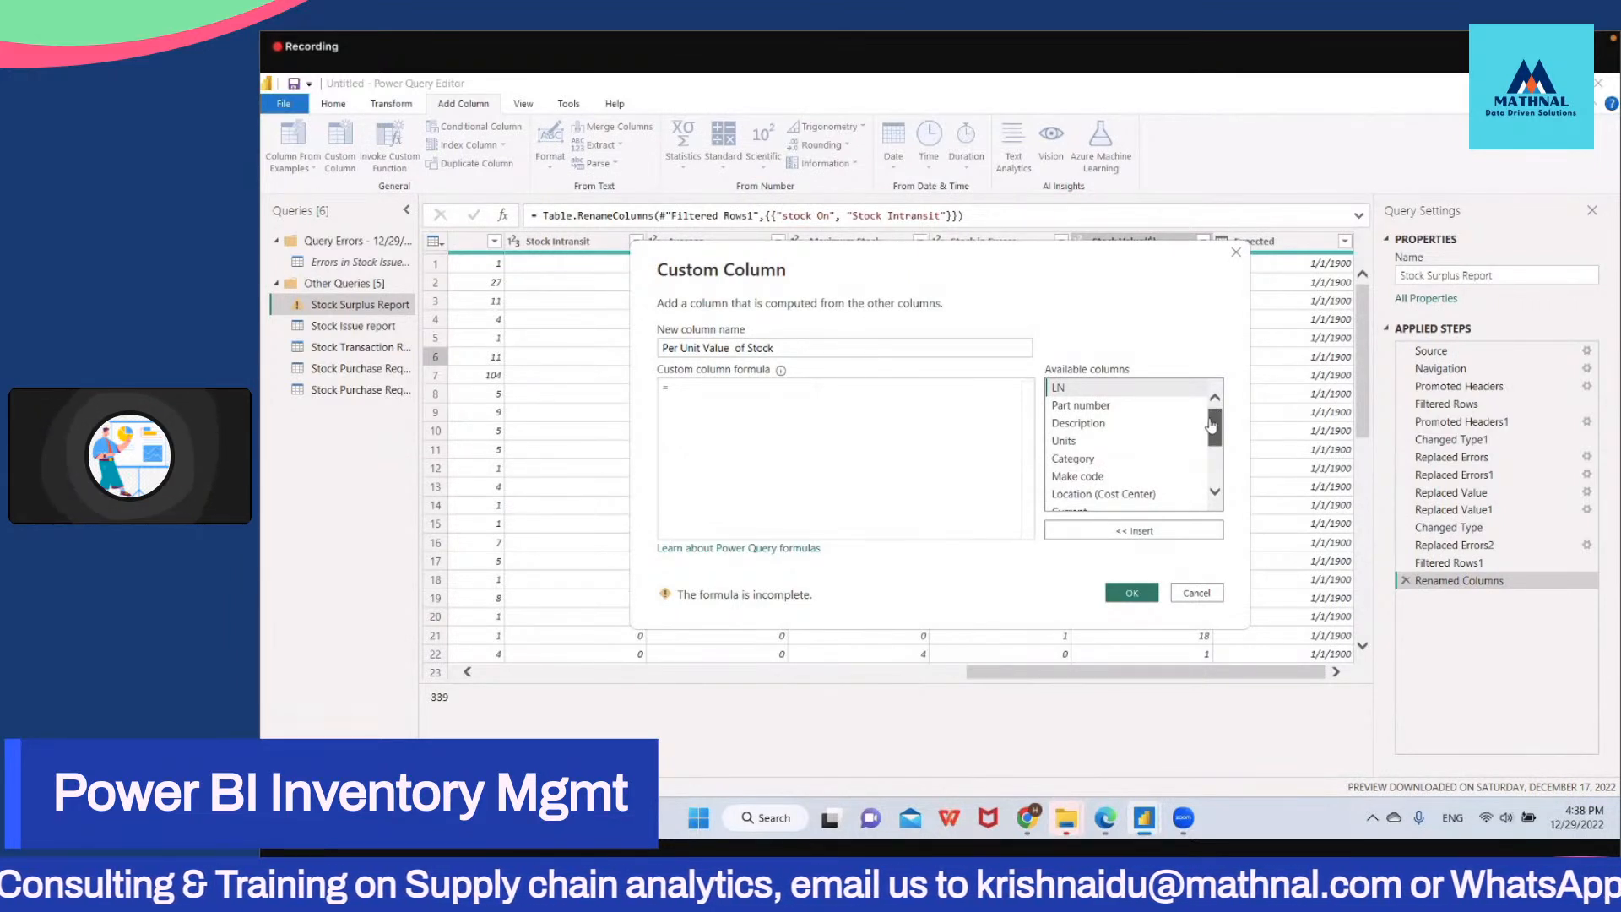
{"action": "left_click_drag", "start_coordinate": [1214, 412], "coordinate": [1216, 470]}
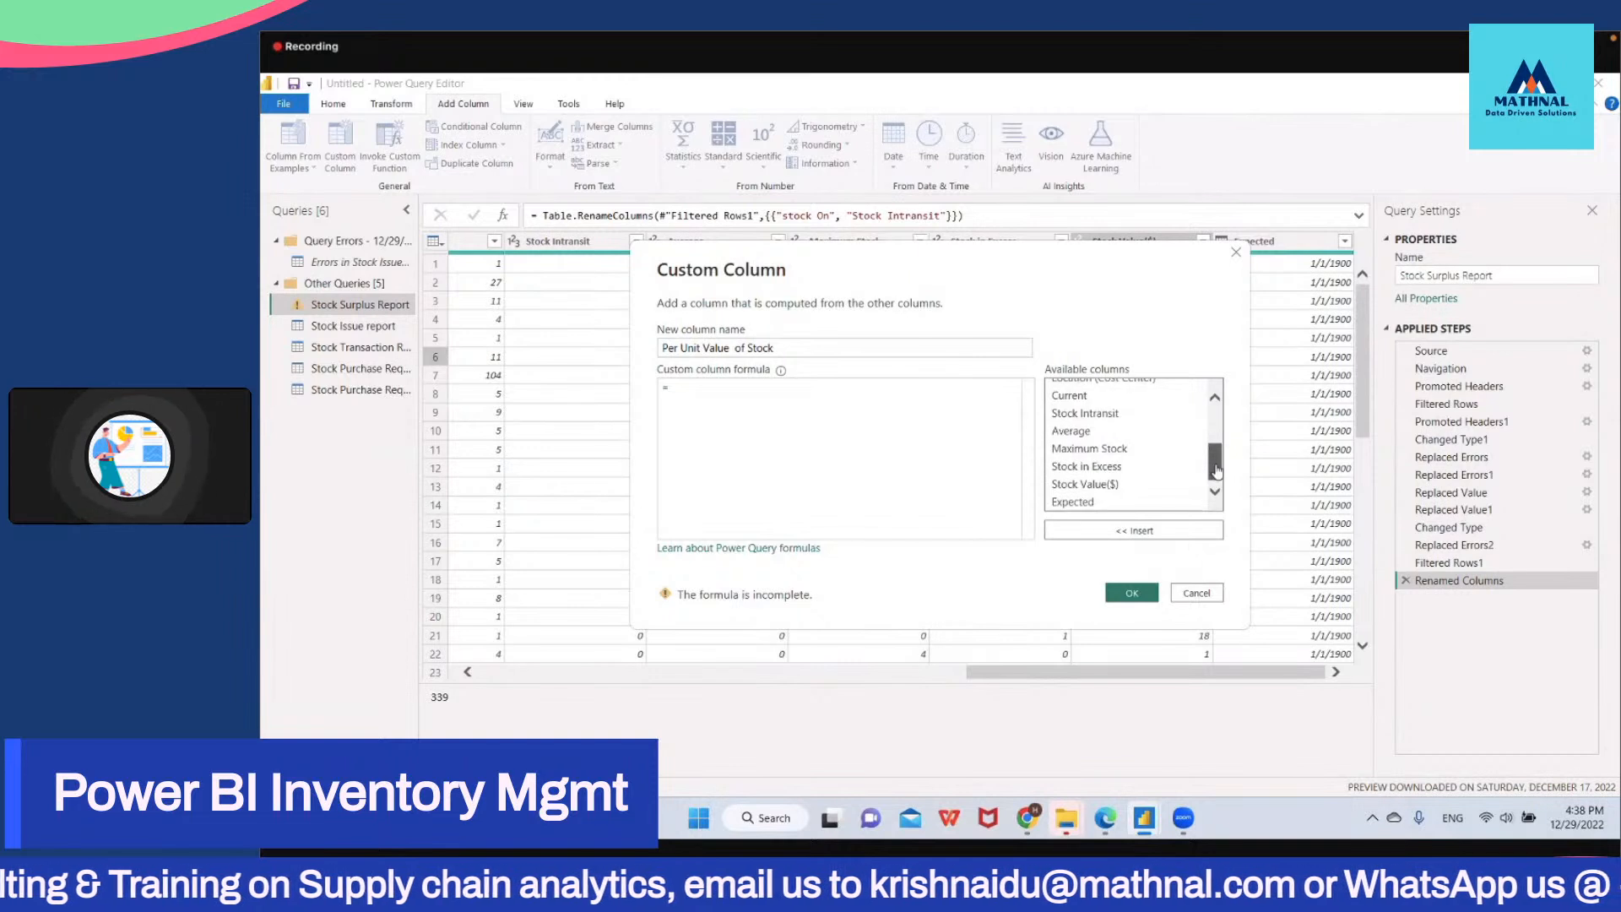
{"action": "left_click", "coordinate": [1093, 489]}
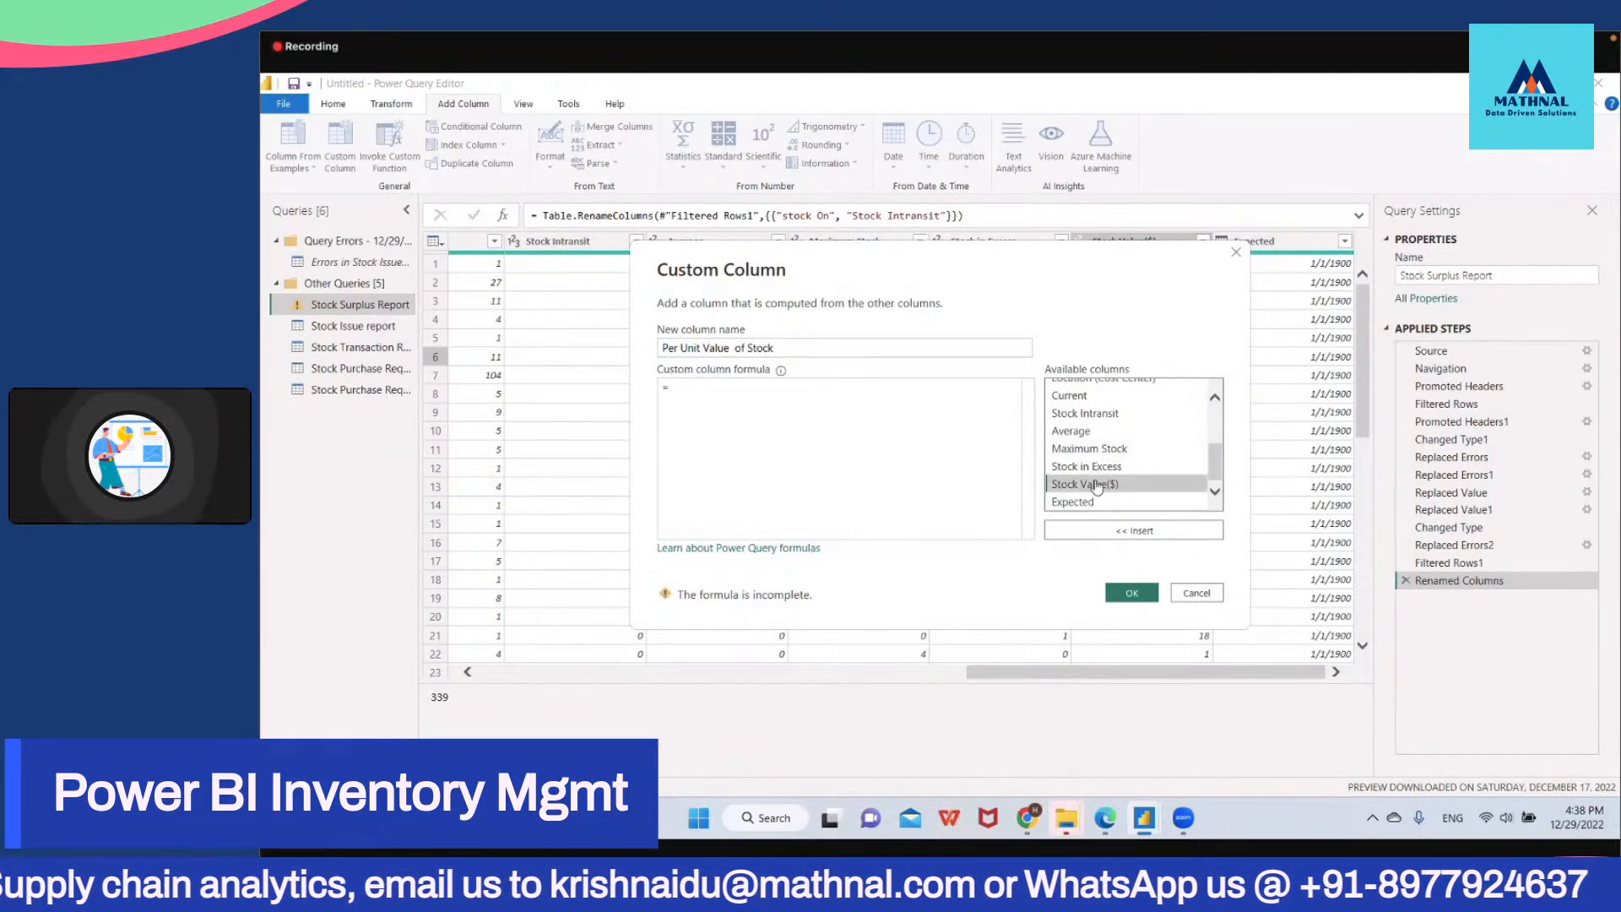
{"action": "double_click", "coordinate": [1097, 488]}
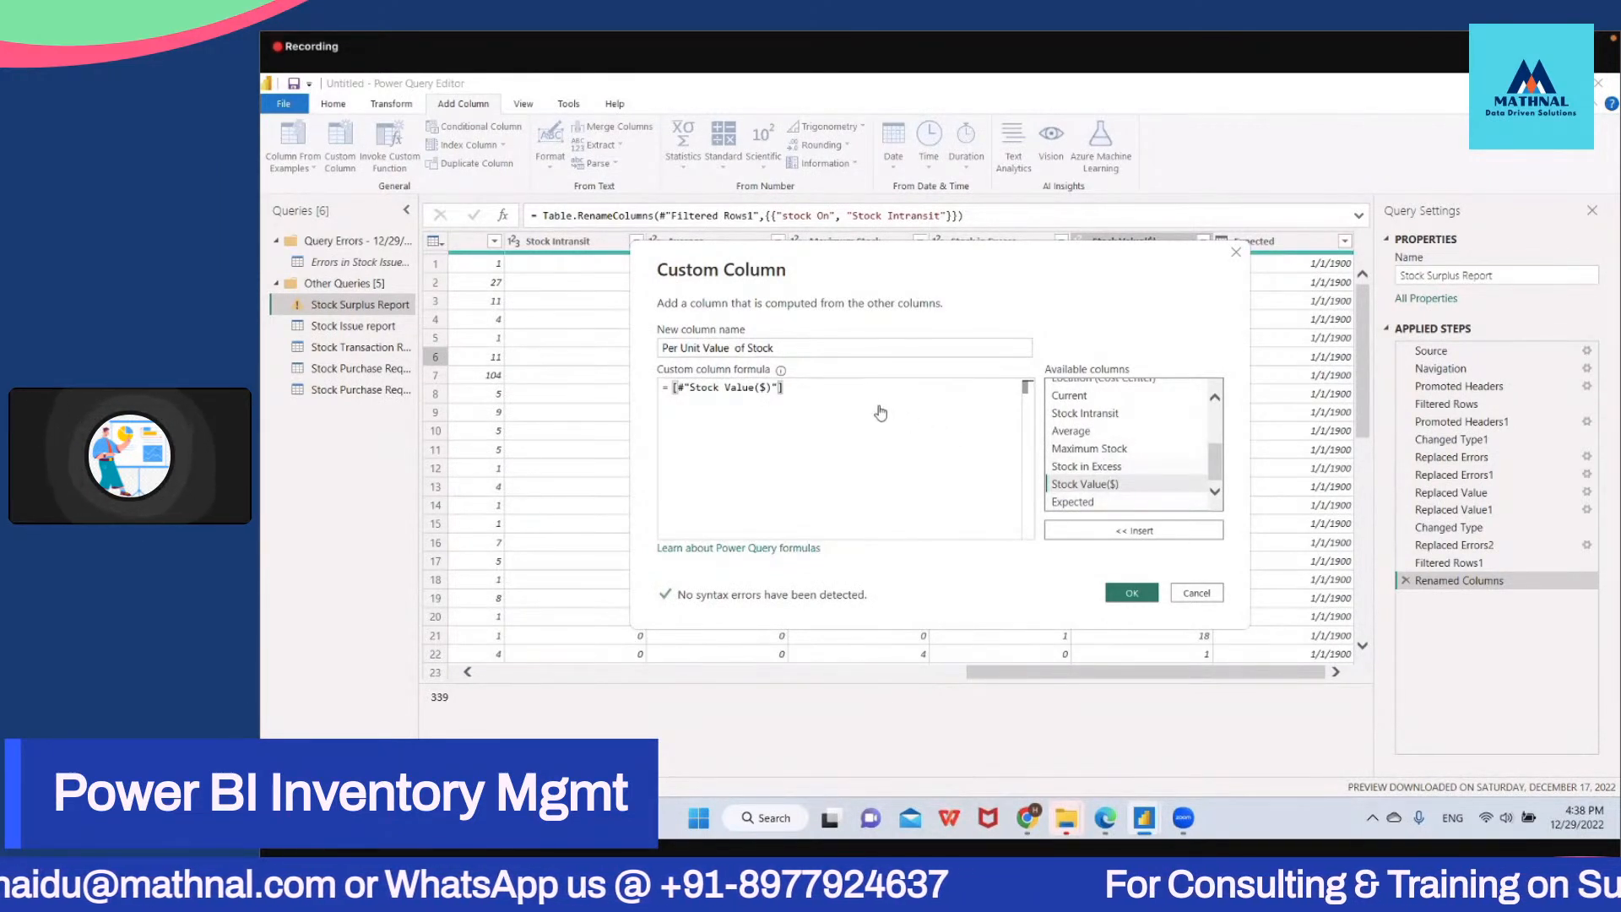
{"action": "type", "text": "/"}
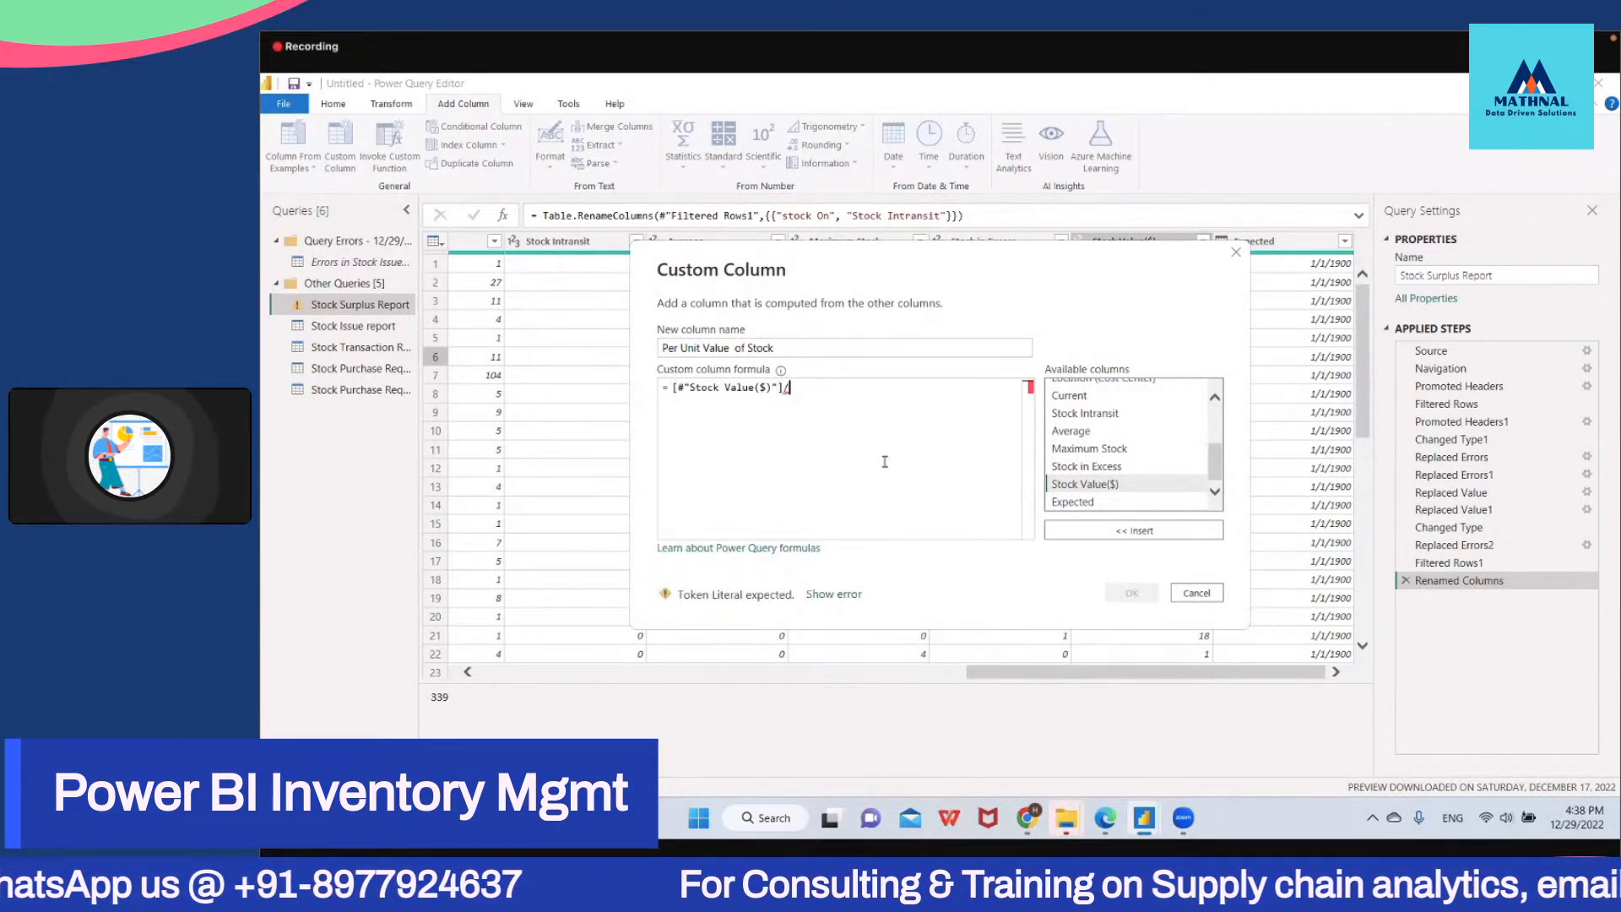
{"action": "double_click", "coordinate": [1084, 466]}
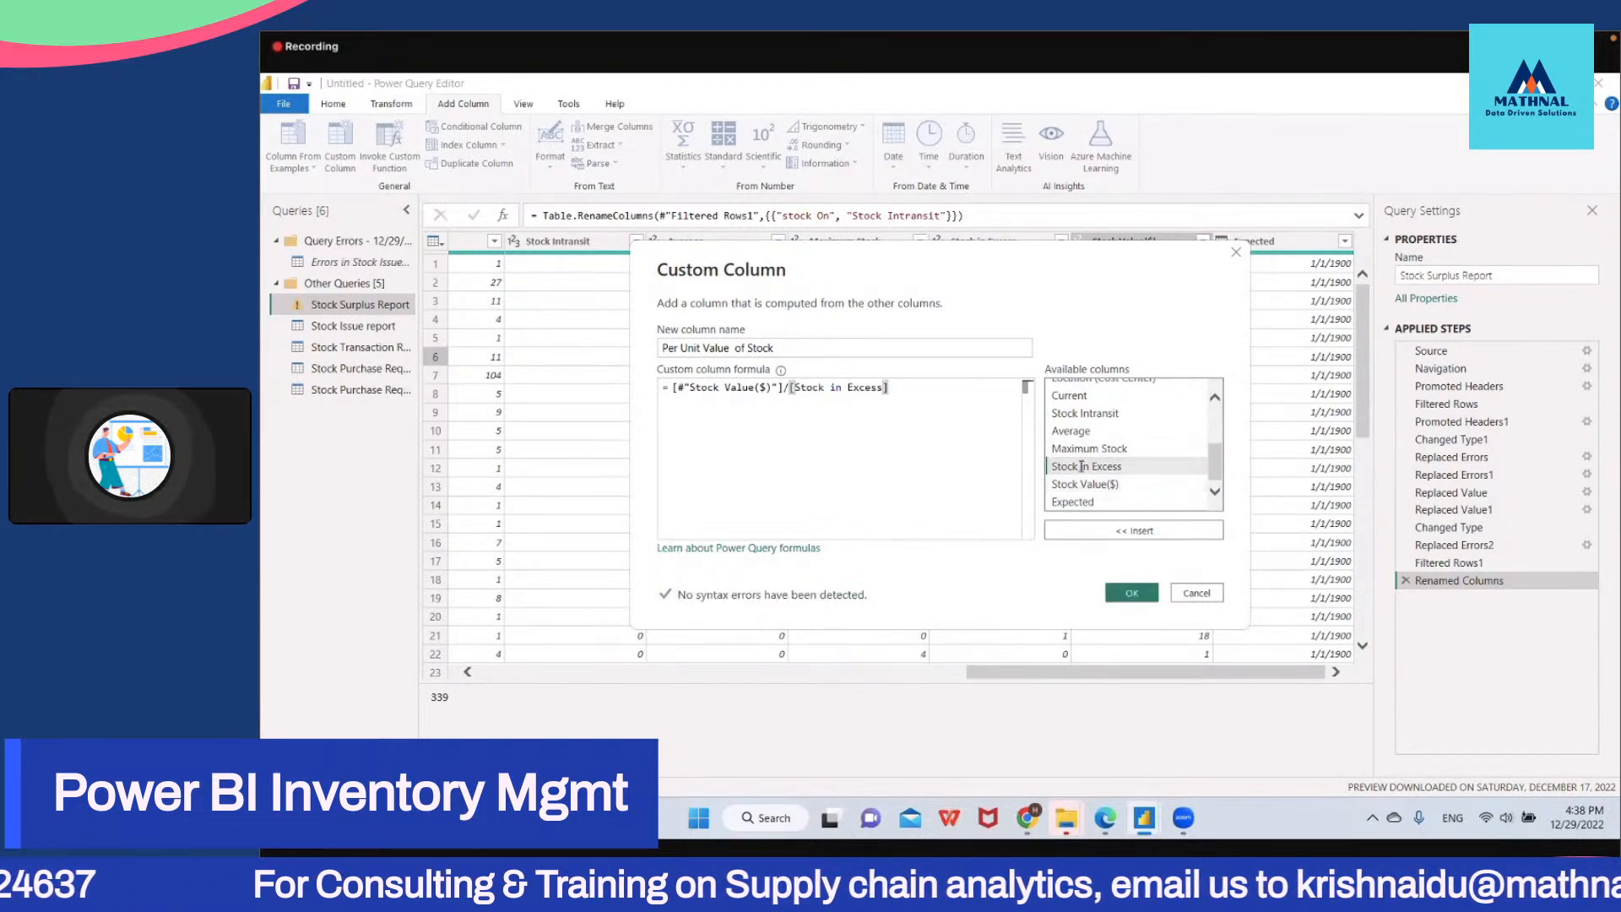
{"action": "left_click", "coordinate": [1133, 589]}
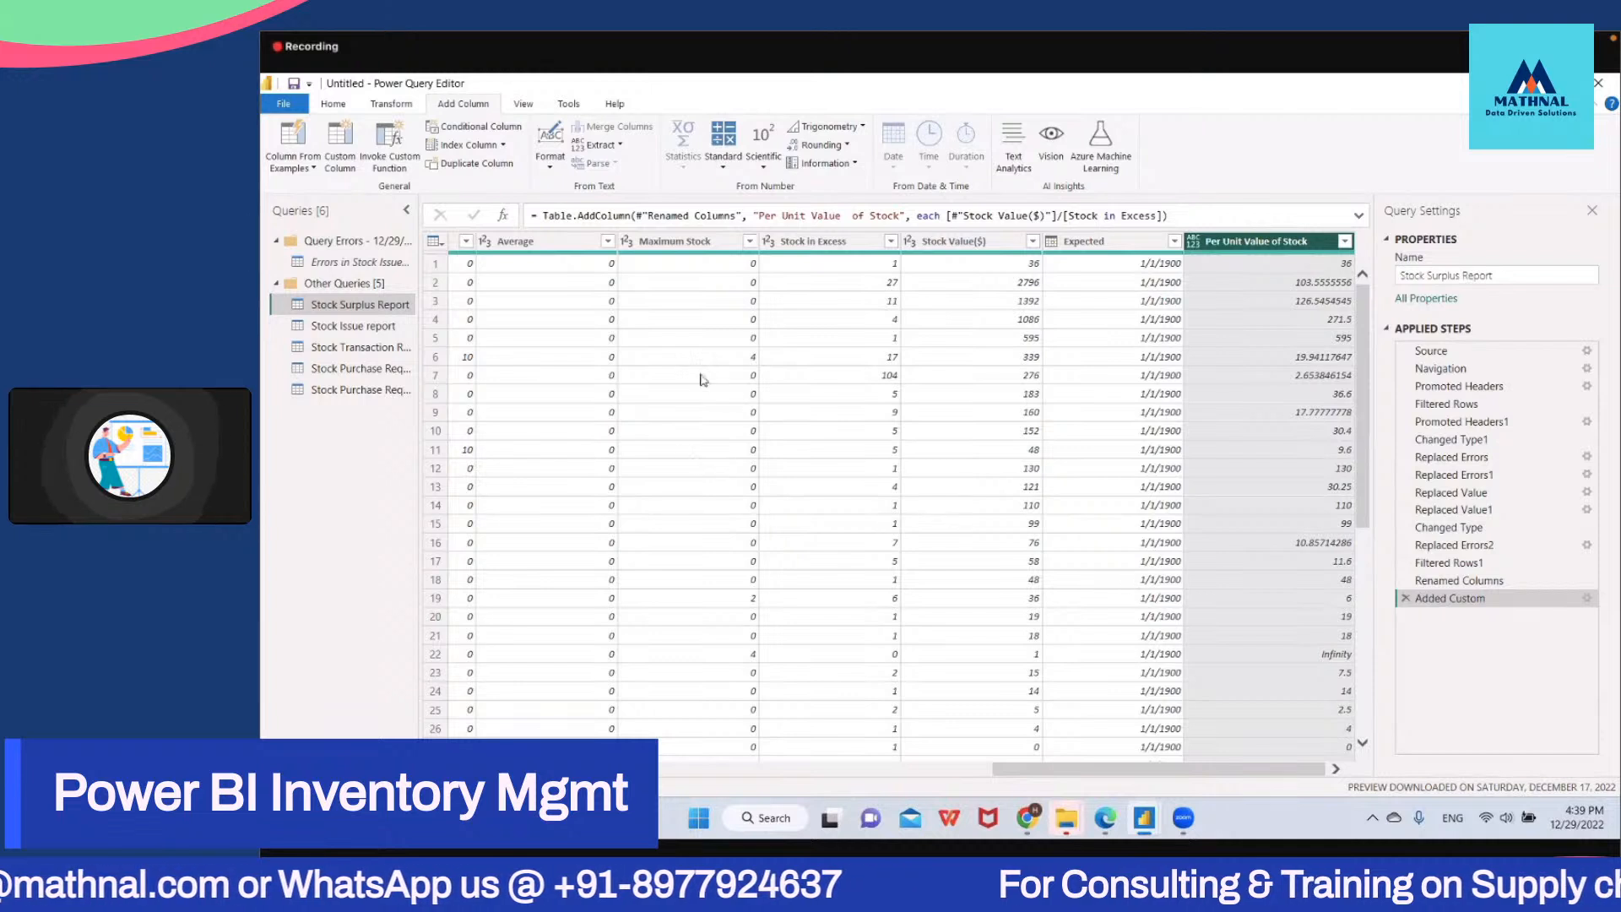
{"action": "left_click", "coordinate": [1072, 359]}
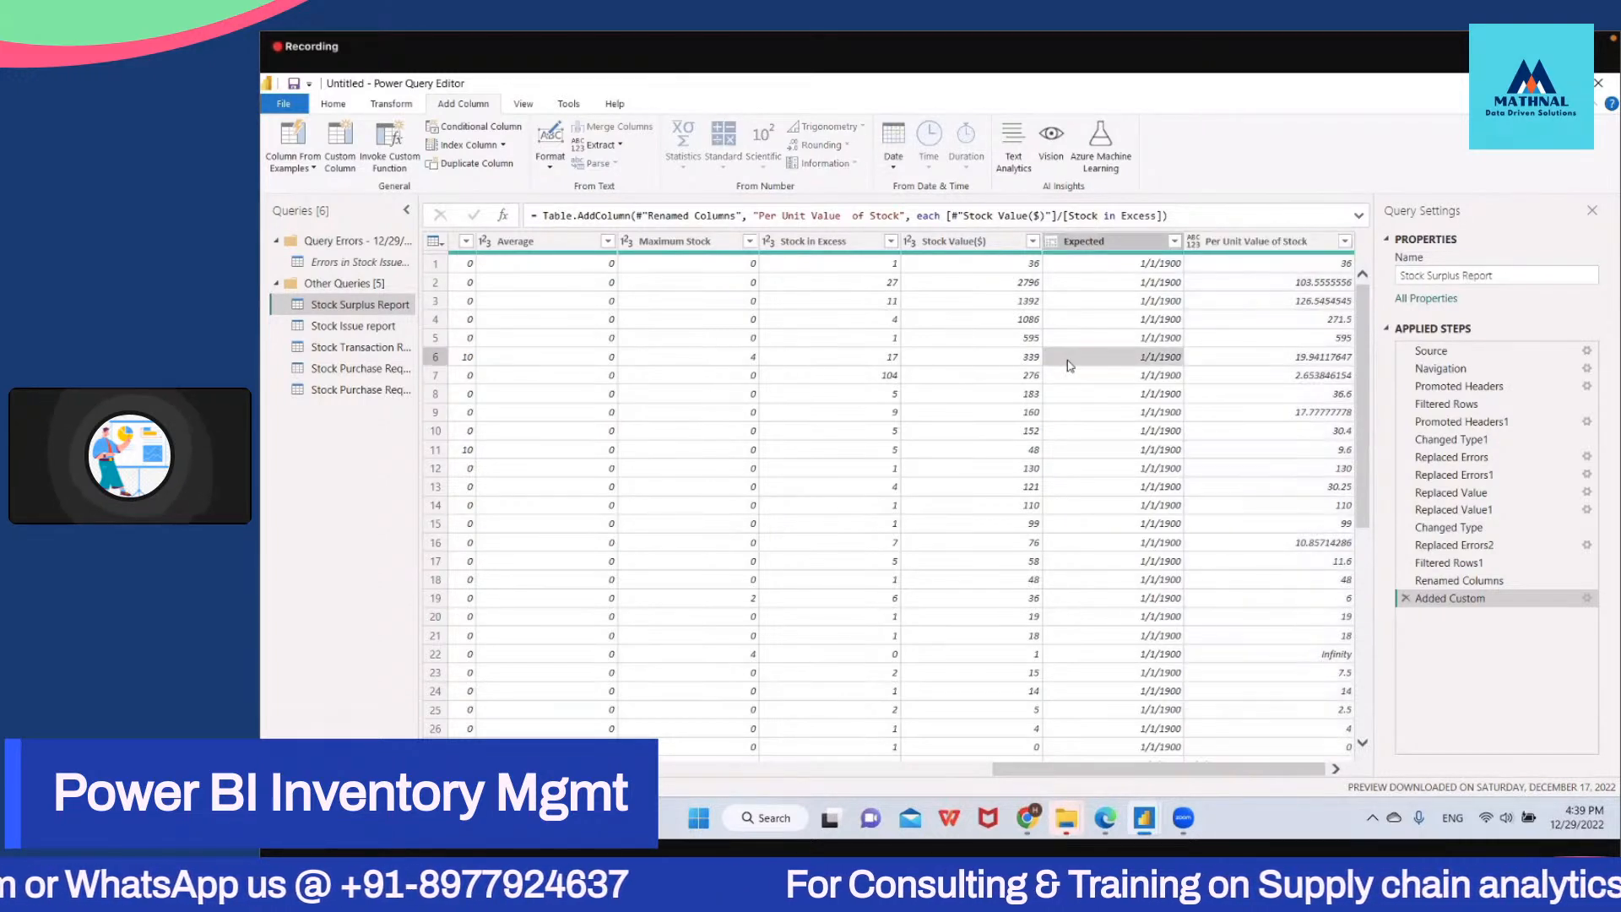
Step: Check row 6's Per Unit Value of Stock against its Stock Value($), and close the query editor with all changes applied
{"action": "left_click", "coordinate": [1325, 363]}
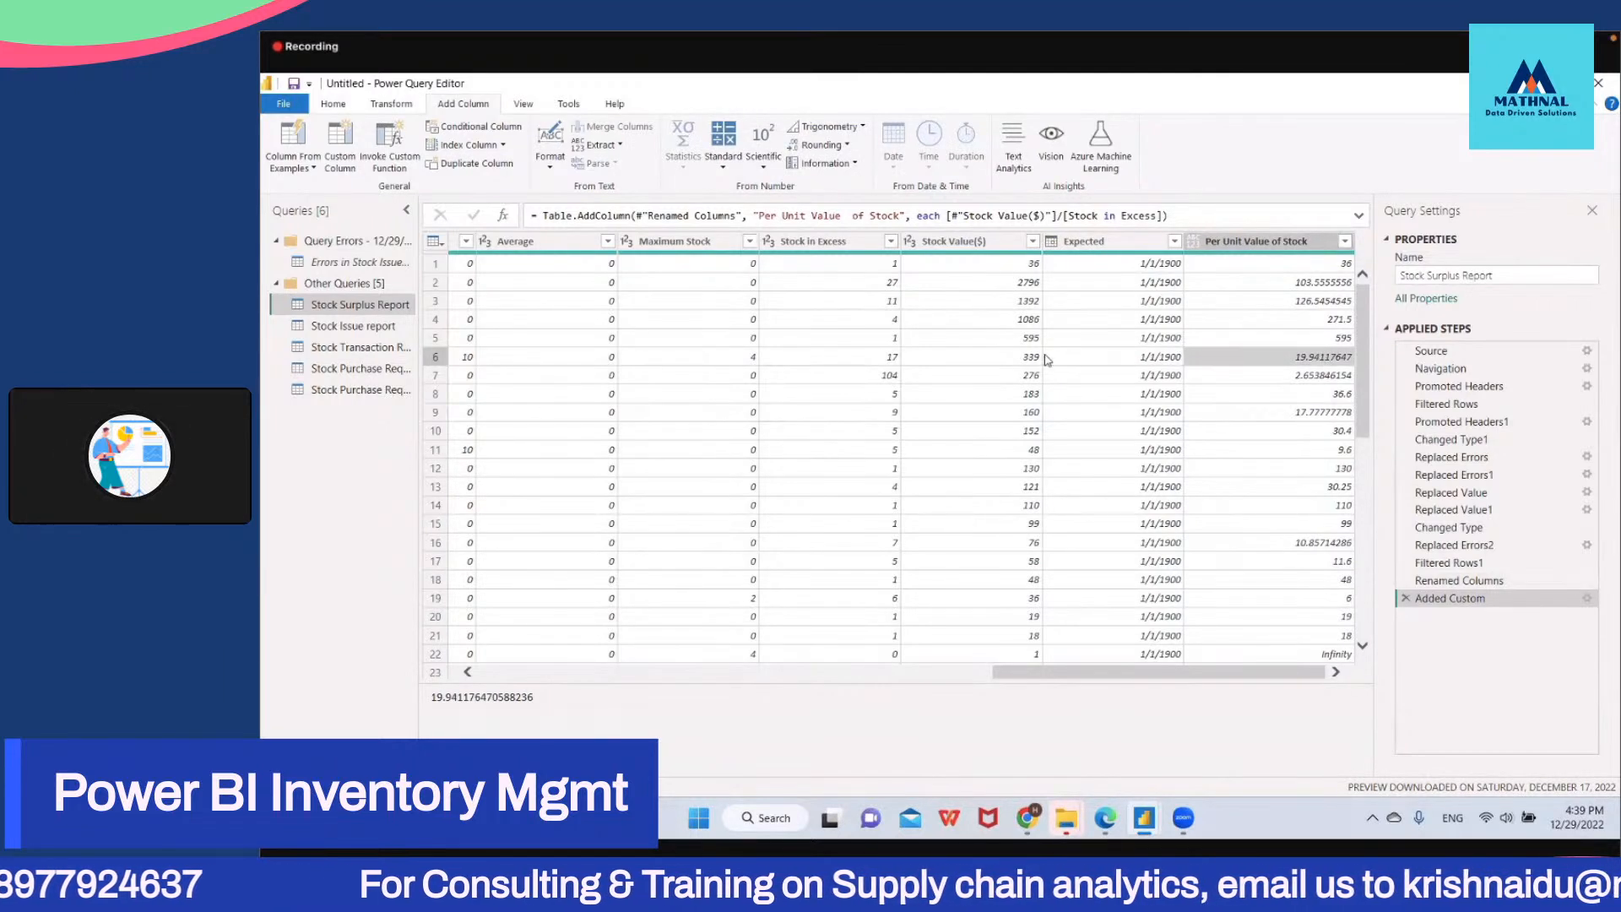
{"action": "left_click", "coordinate": [1016, 359]}
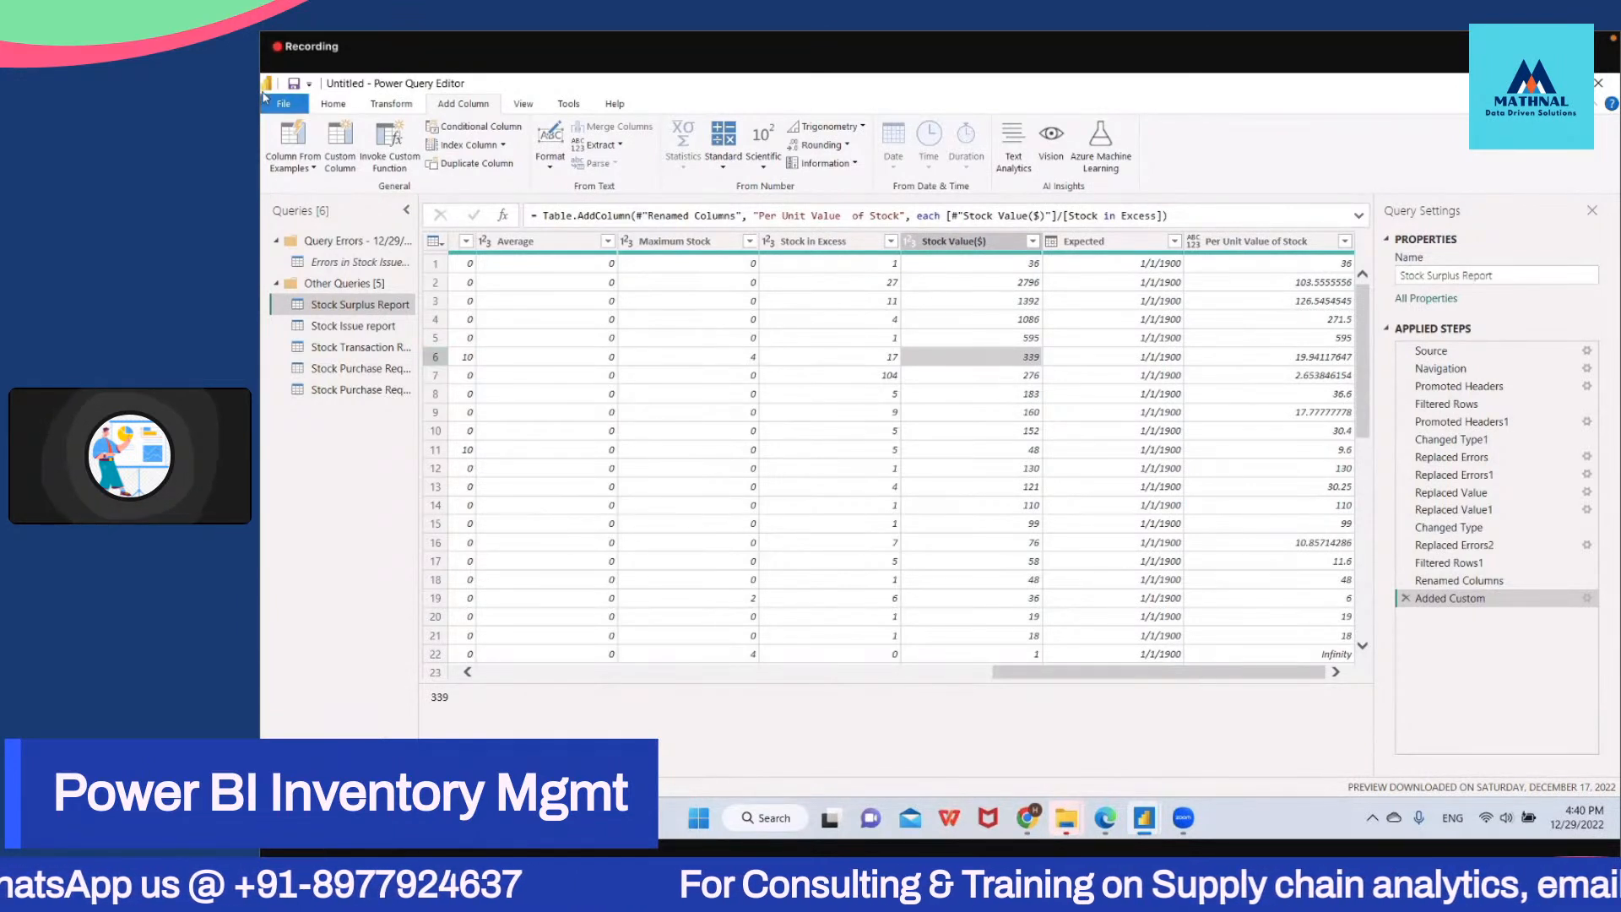
{"action": "left_click", "coordinate": [334, 103]}
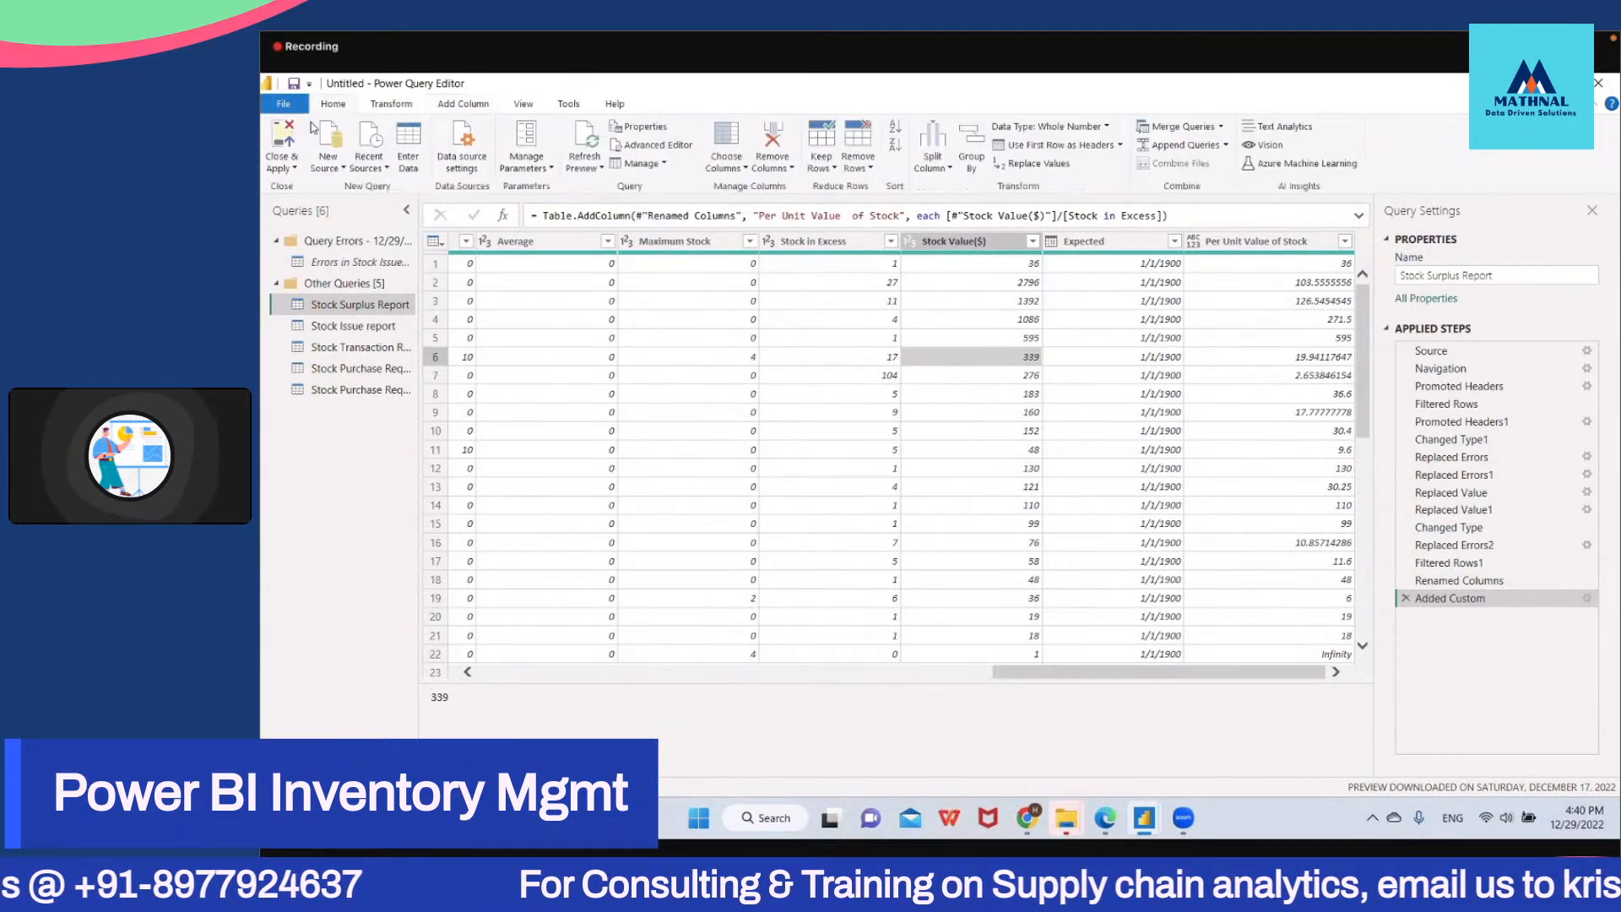
{"action": "left_click", "coordinate": [284, 173]}
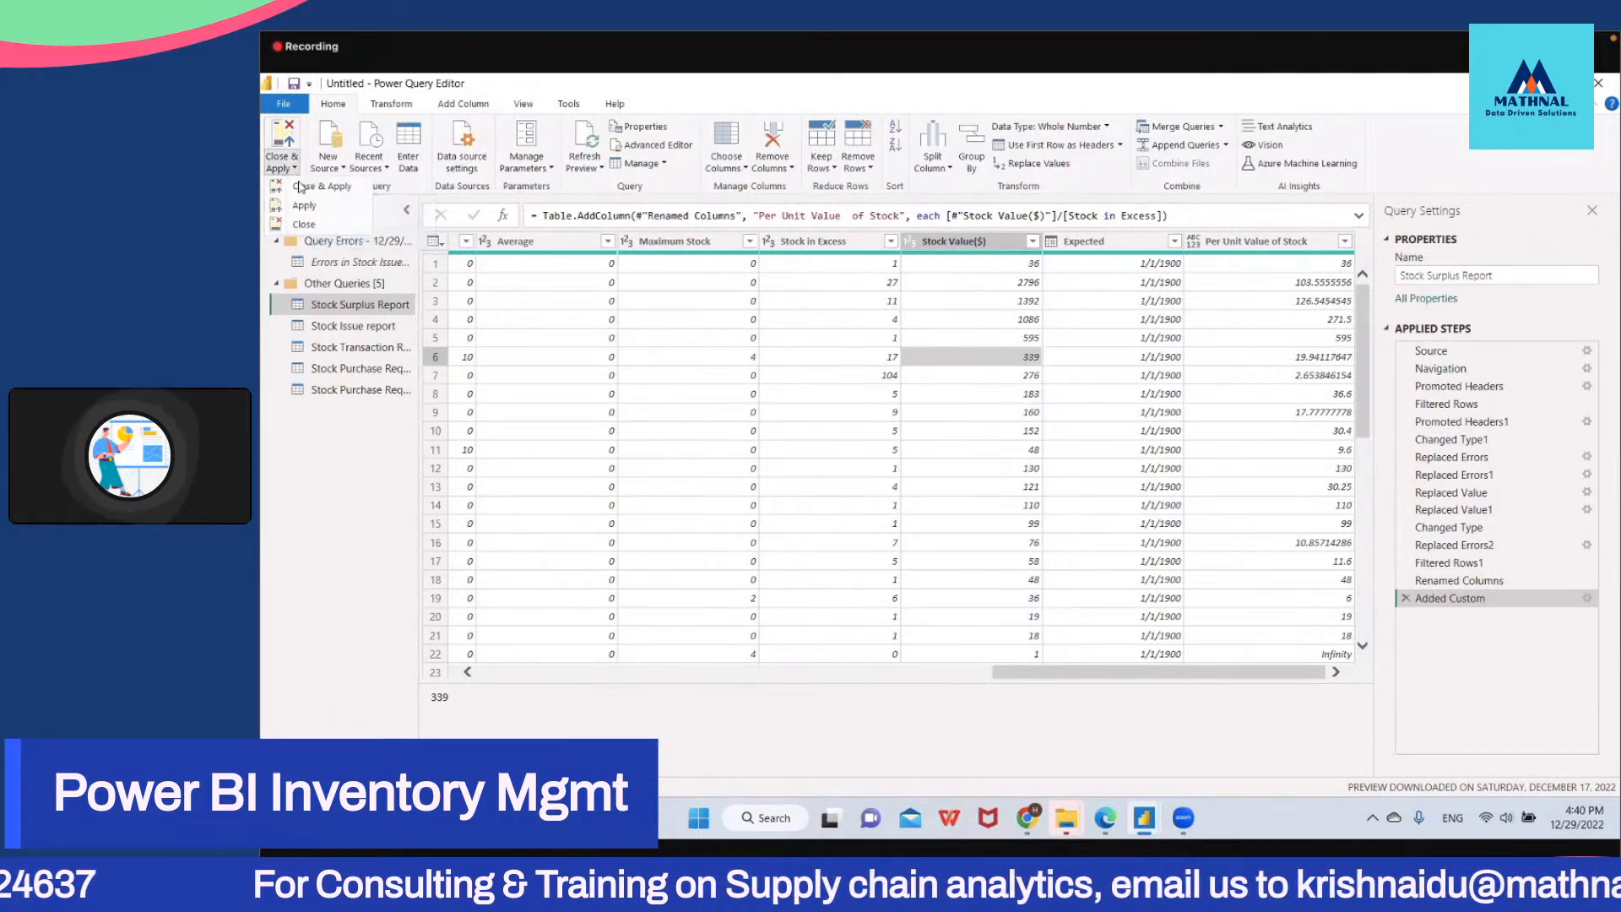
{"action": "left_click", "coordinate": [300, 186]}
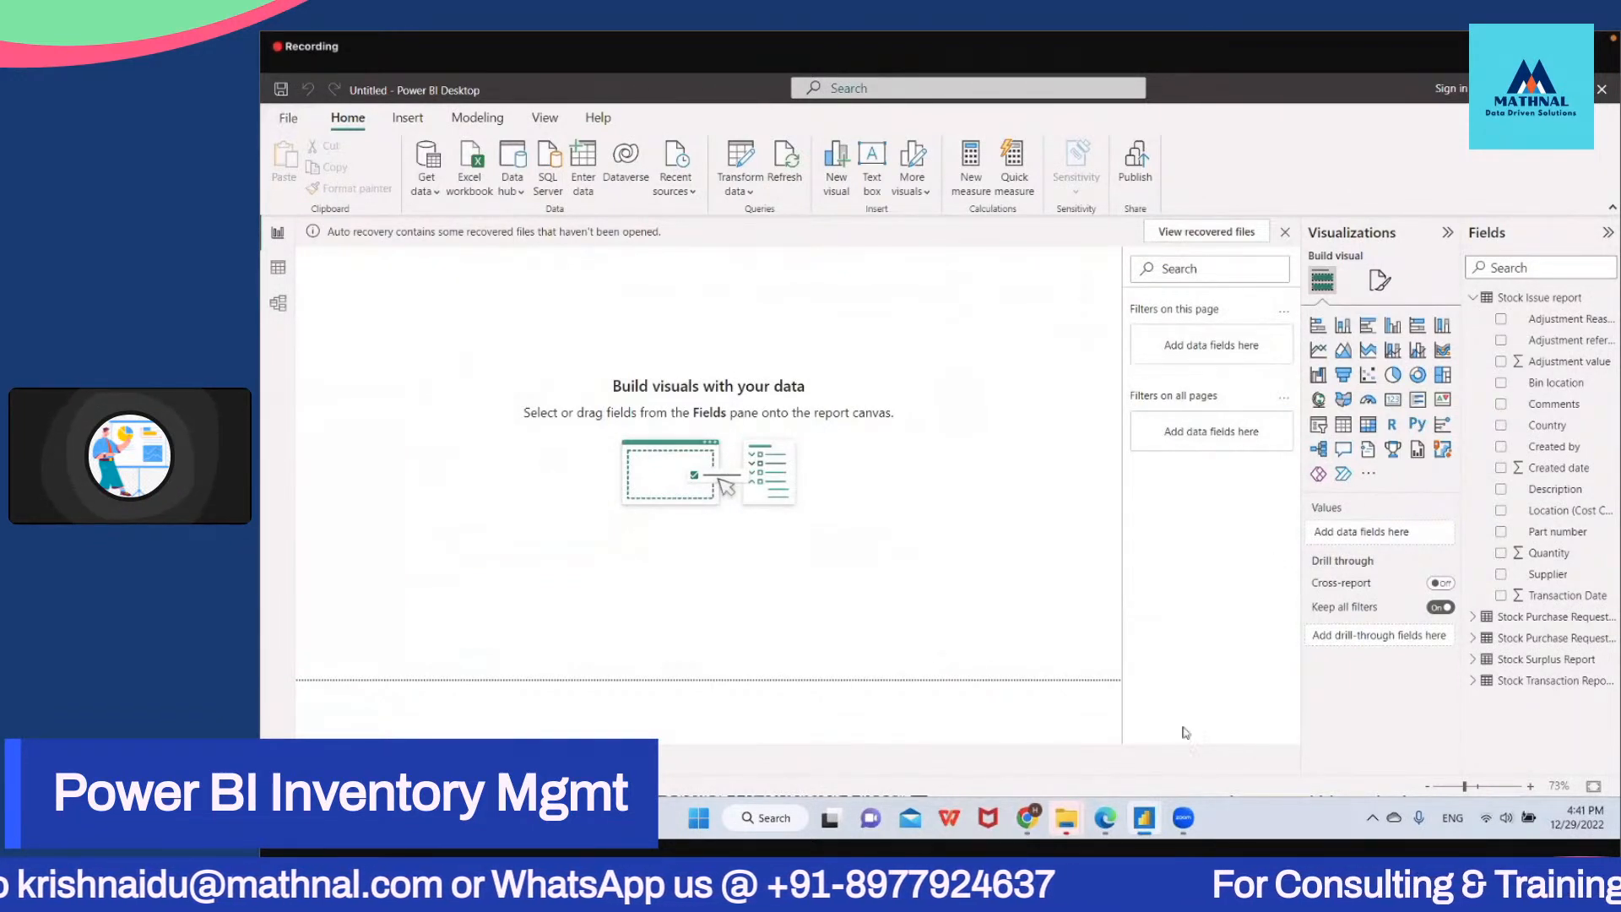
Step: Reopen the queries for transformation and close the editor again, applying the changes
{"action": "left_click", "coordinate": [753, 187]}
{"action": "left_click", "coordinate": [743, 218]}
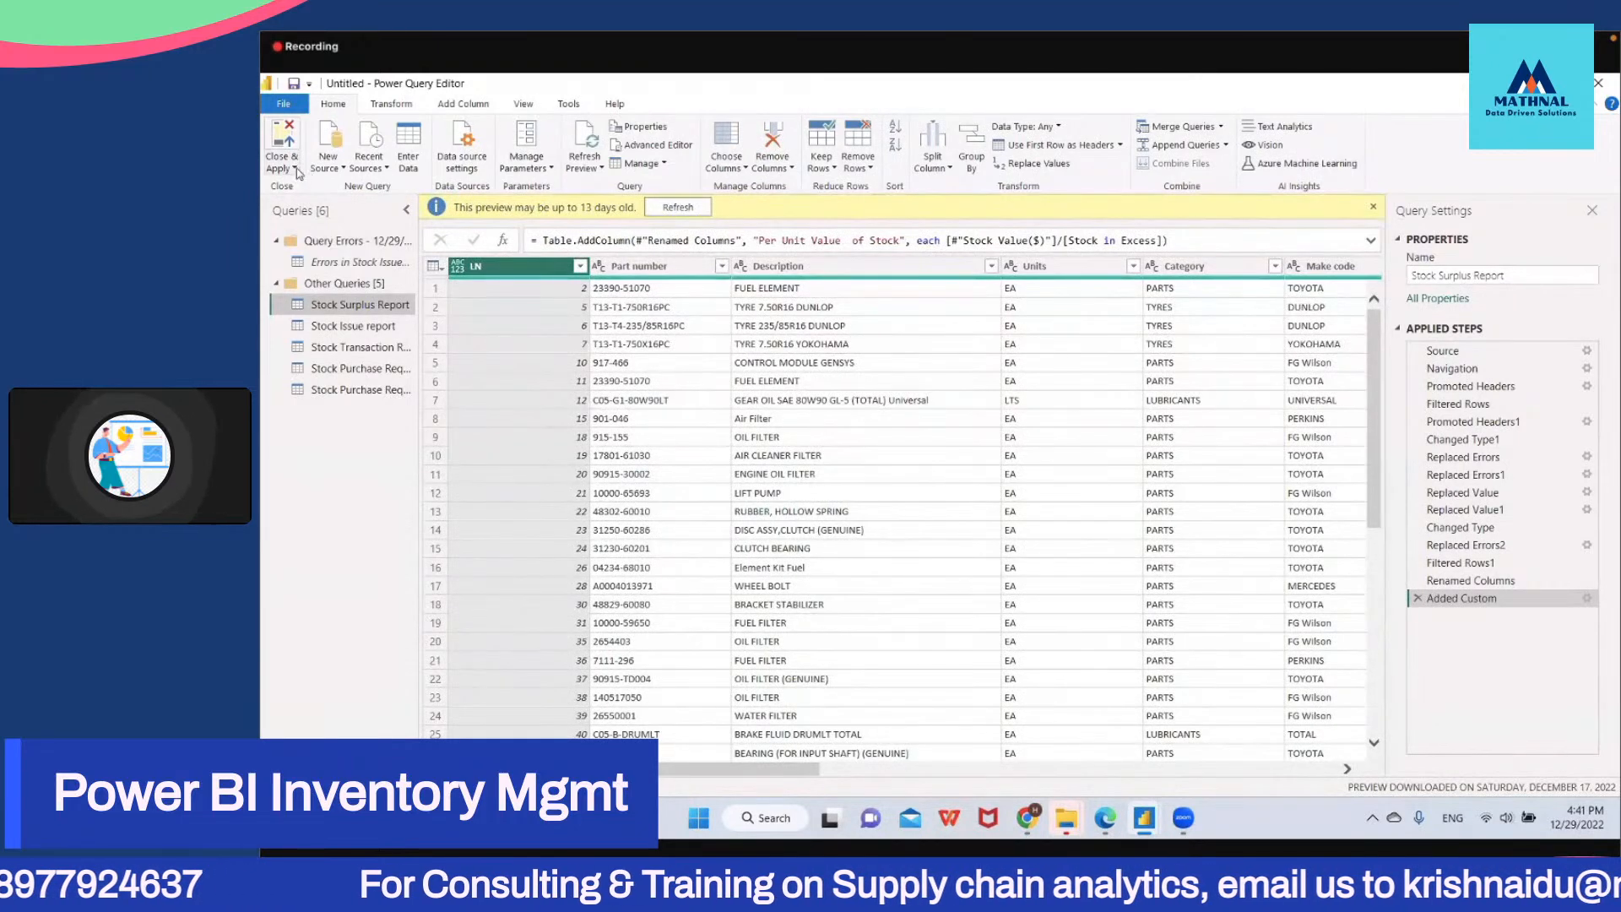
{"action": "left_click", "coordinate": [295, 169]}
{"action": "left_click", "coordinate": [305, 186]}
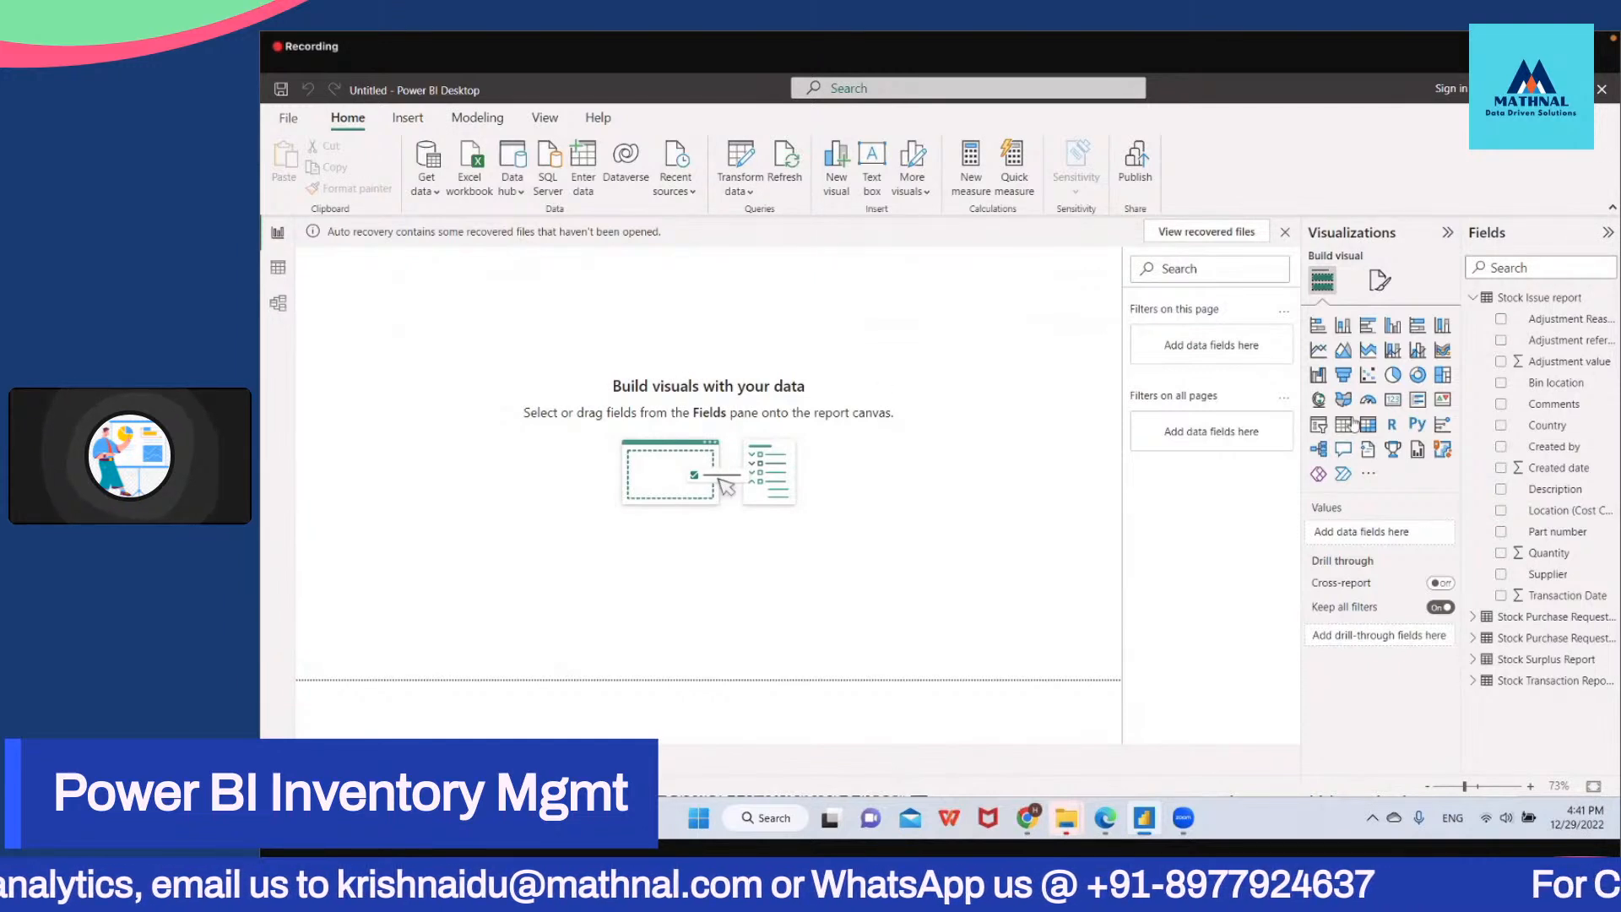
Step: Expand the Stock Surplus Report table and look for the Per Unit Value of Stock field
{"action": "left_click", "coordinate": [1472, 658]}
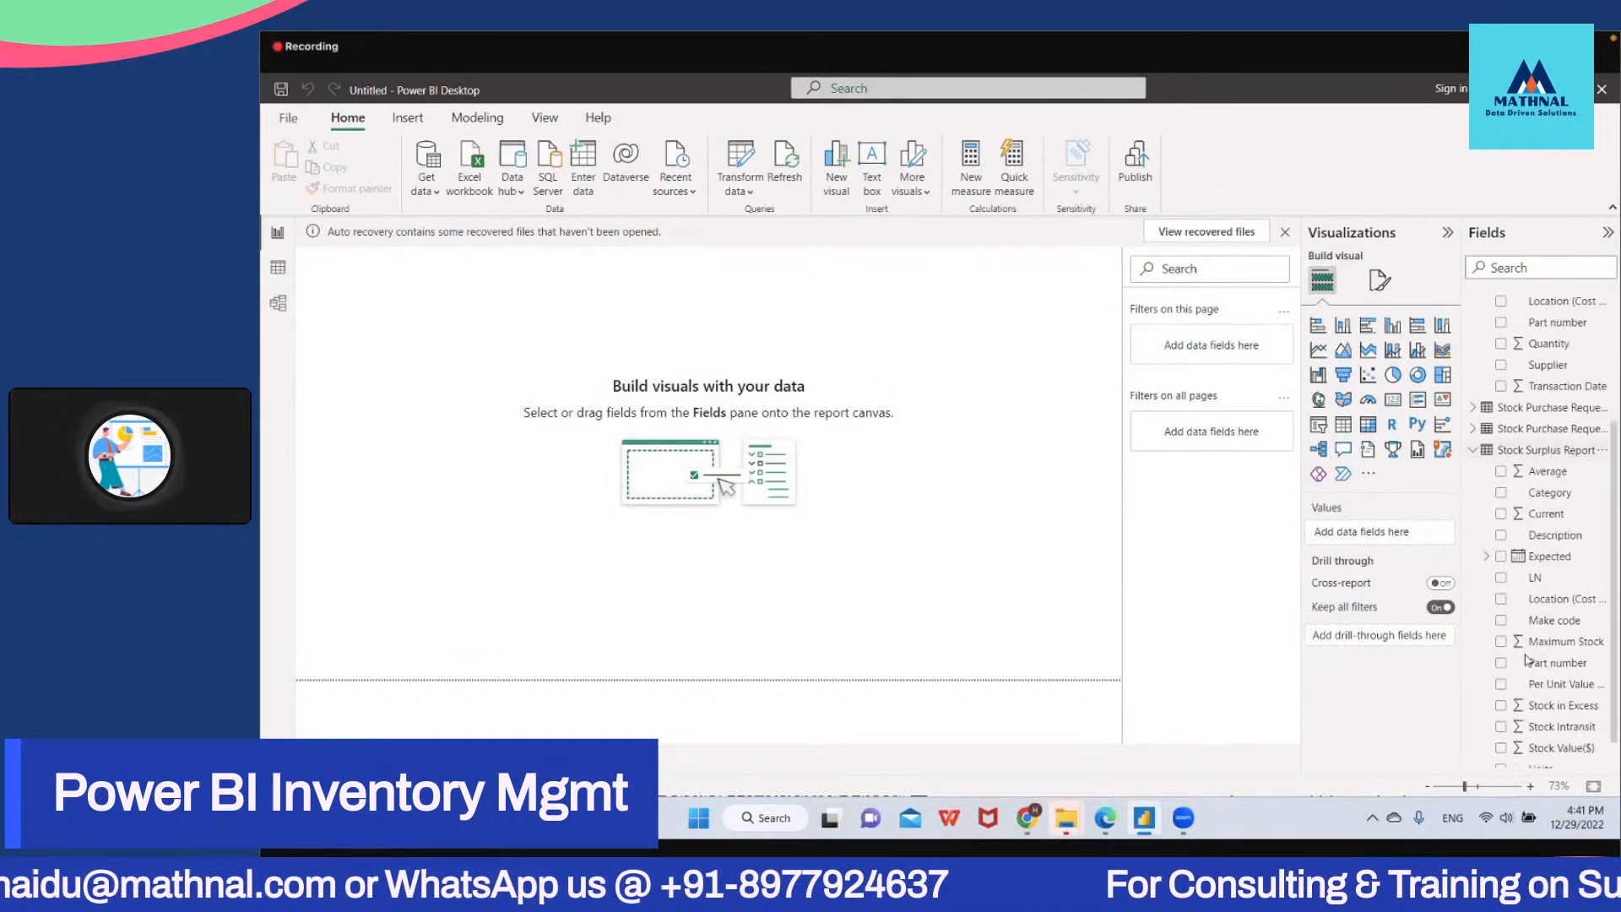
{"action": "scroll", "coordinate": [1529, 692], "scroll_direction": "down", "scroll_amount": 3}
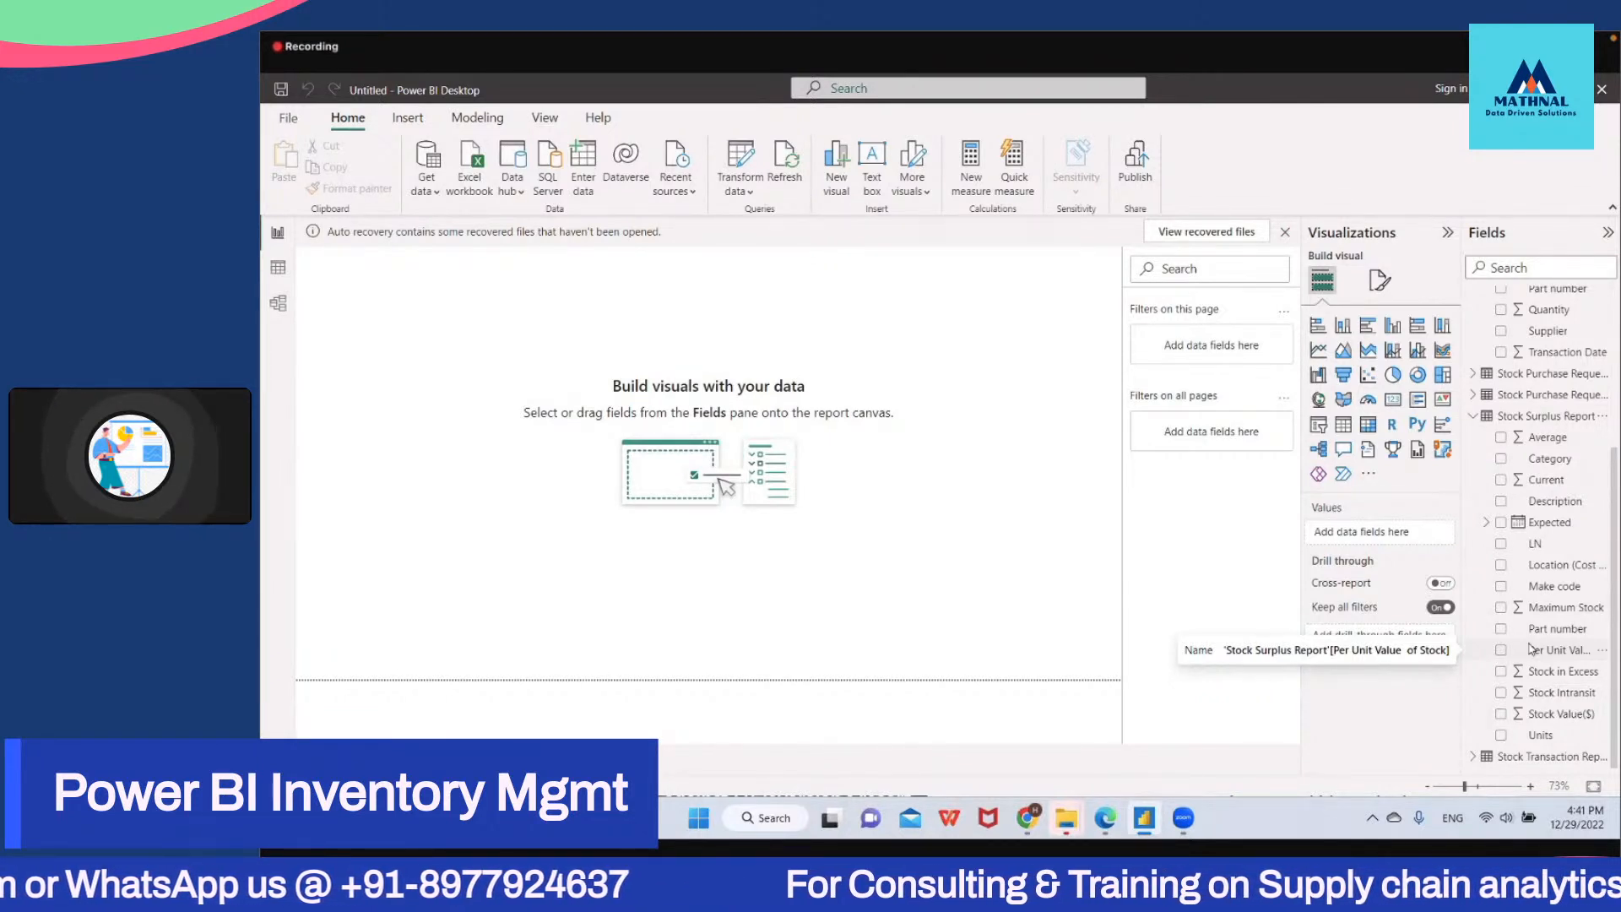
{"action": "left_click", "coordinate": [1370, 425]}
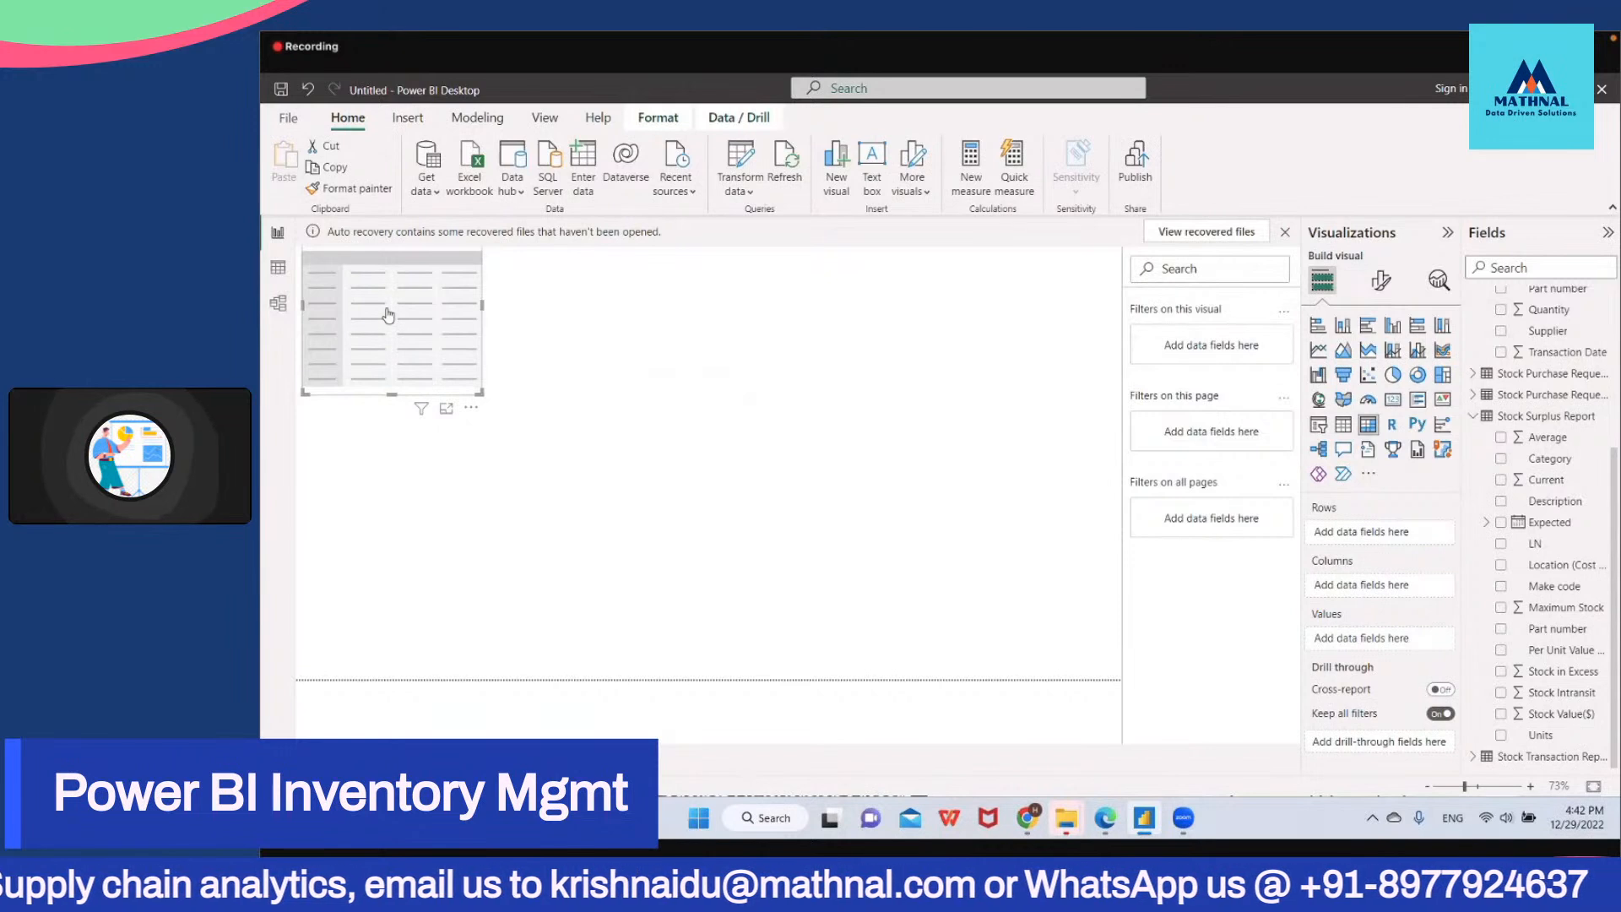
{"action": "left_click_drag", "start_coordinate": [394, 300], "coordinate": [402, 352]}
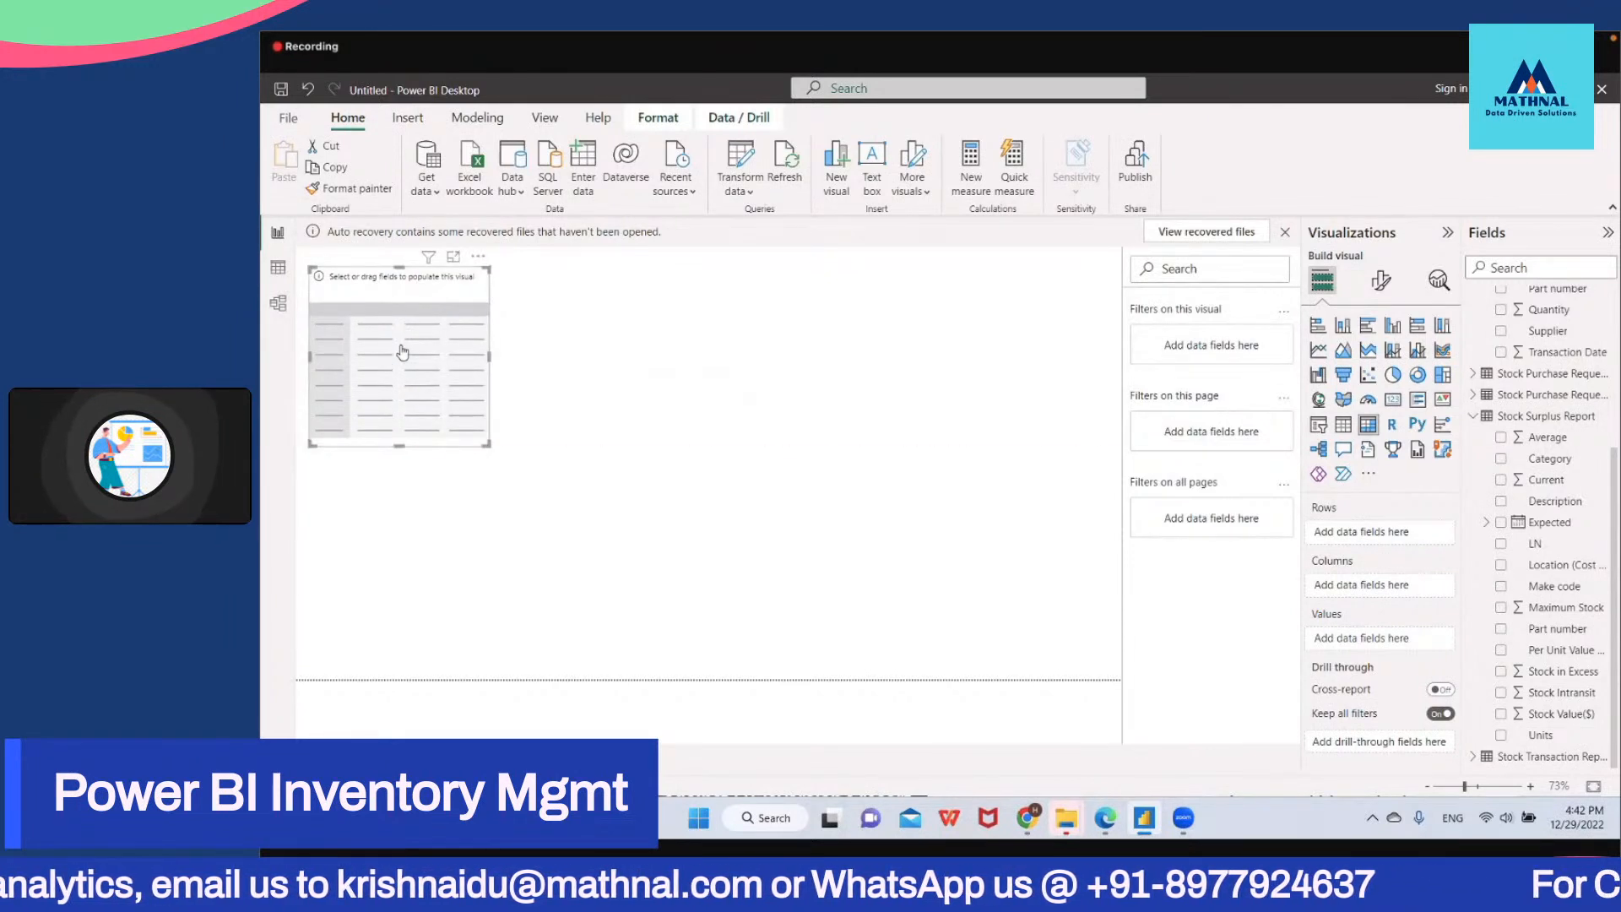
{"action": "key", "text": "Delete"}
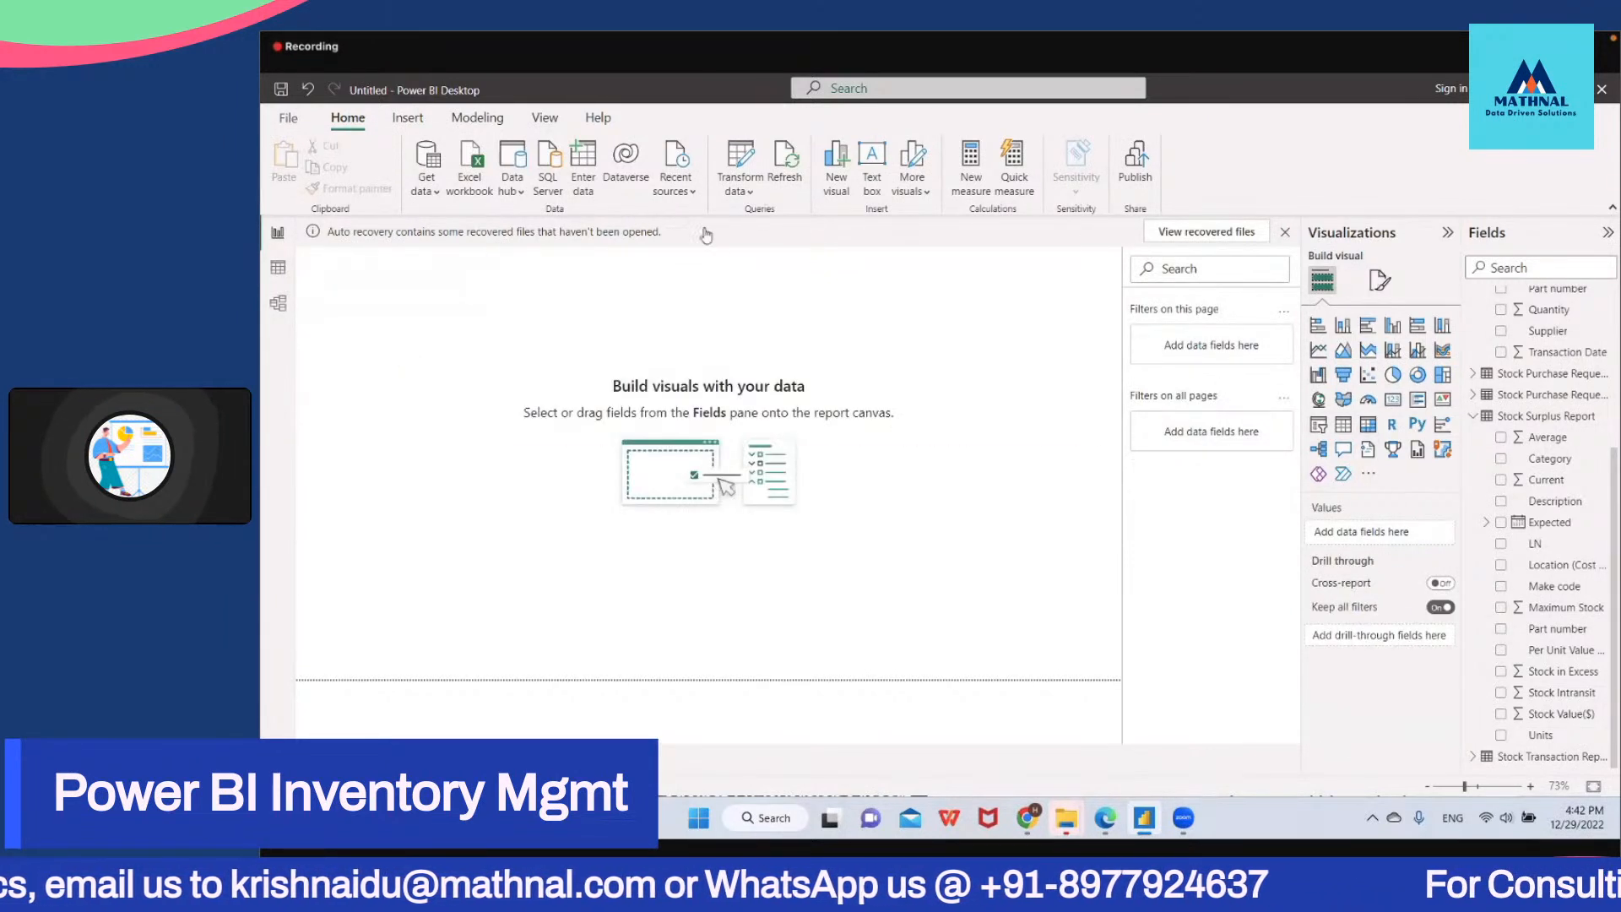
Step: Start a new measure in the Stock Issue report table and replace its default name with avg_excess_stock in the formula
{"action": "left_click", "coordinate": [970, 153]}
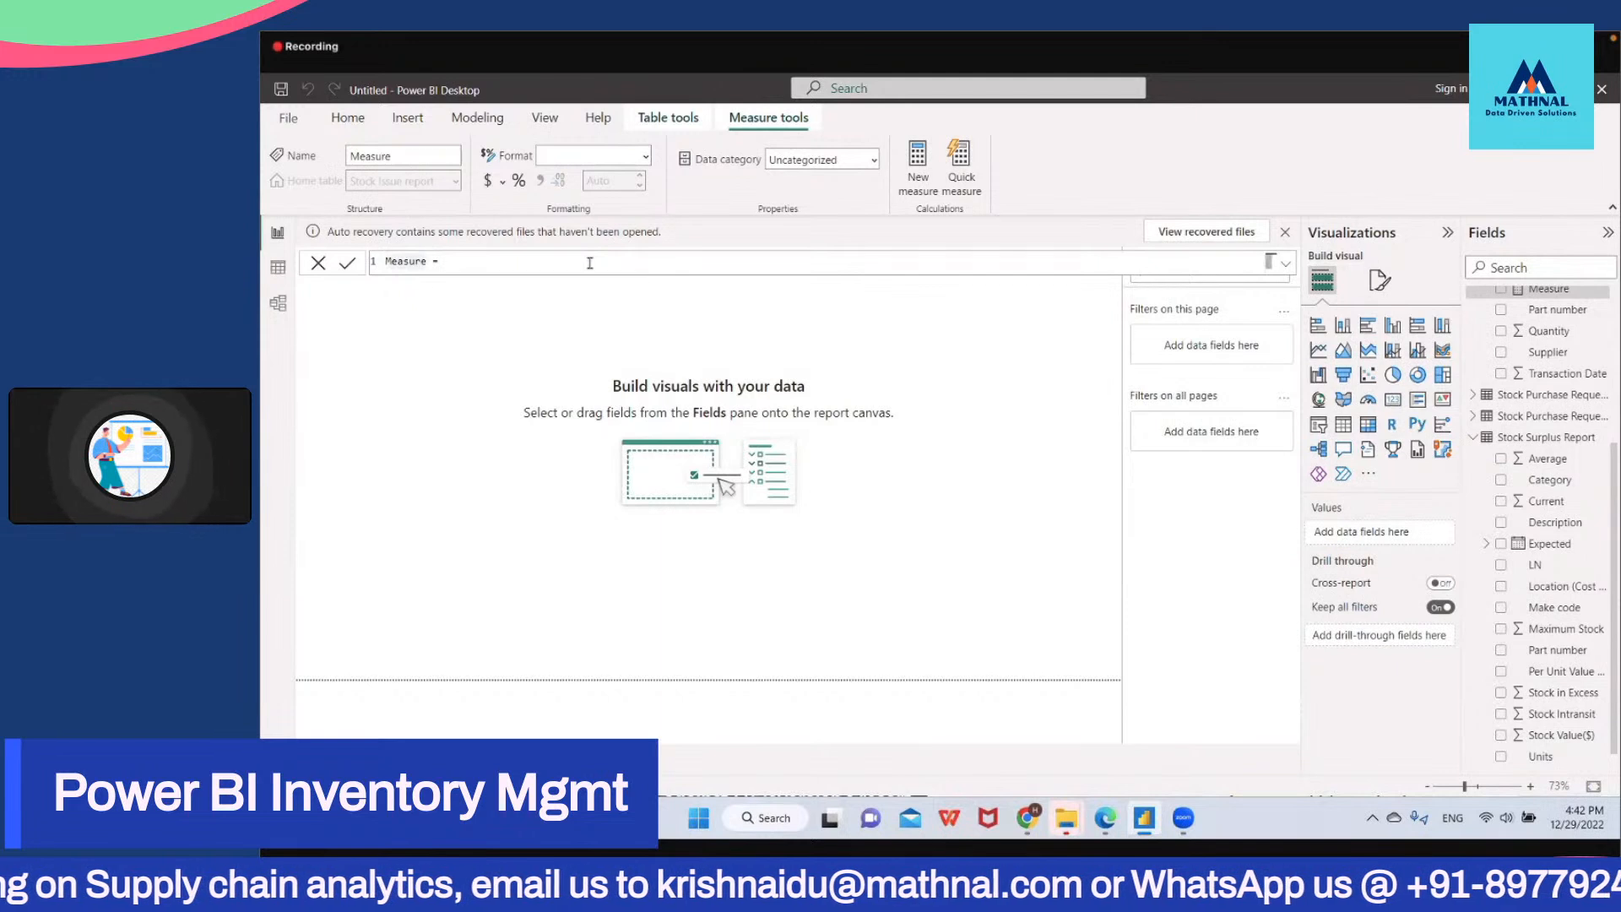
{"action": "key", "text": "BackSpace"}
{"action": "key", "text": "BackSpace"}
{"action": "key", "text": "BackSpace"}
{"action": "key", "text": "BackSpace"}
{"action": "key", "text": "BackSpace"}
{"action": "key", "text": "BackSpace"}
{"action": "key", "text": "BackSpace"}
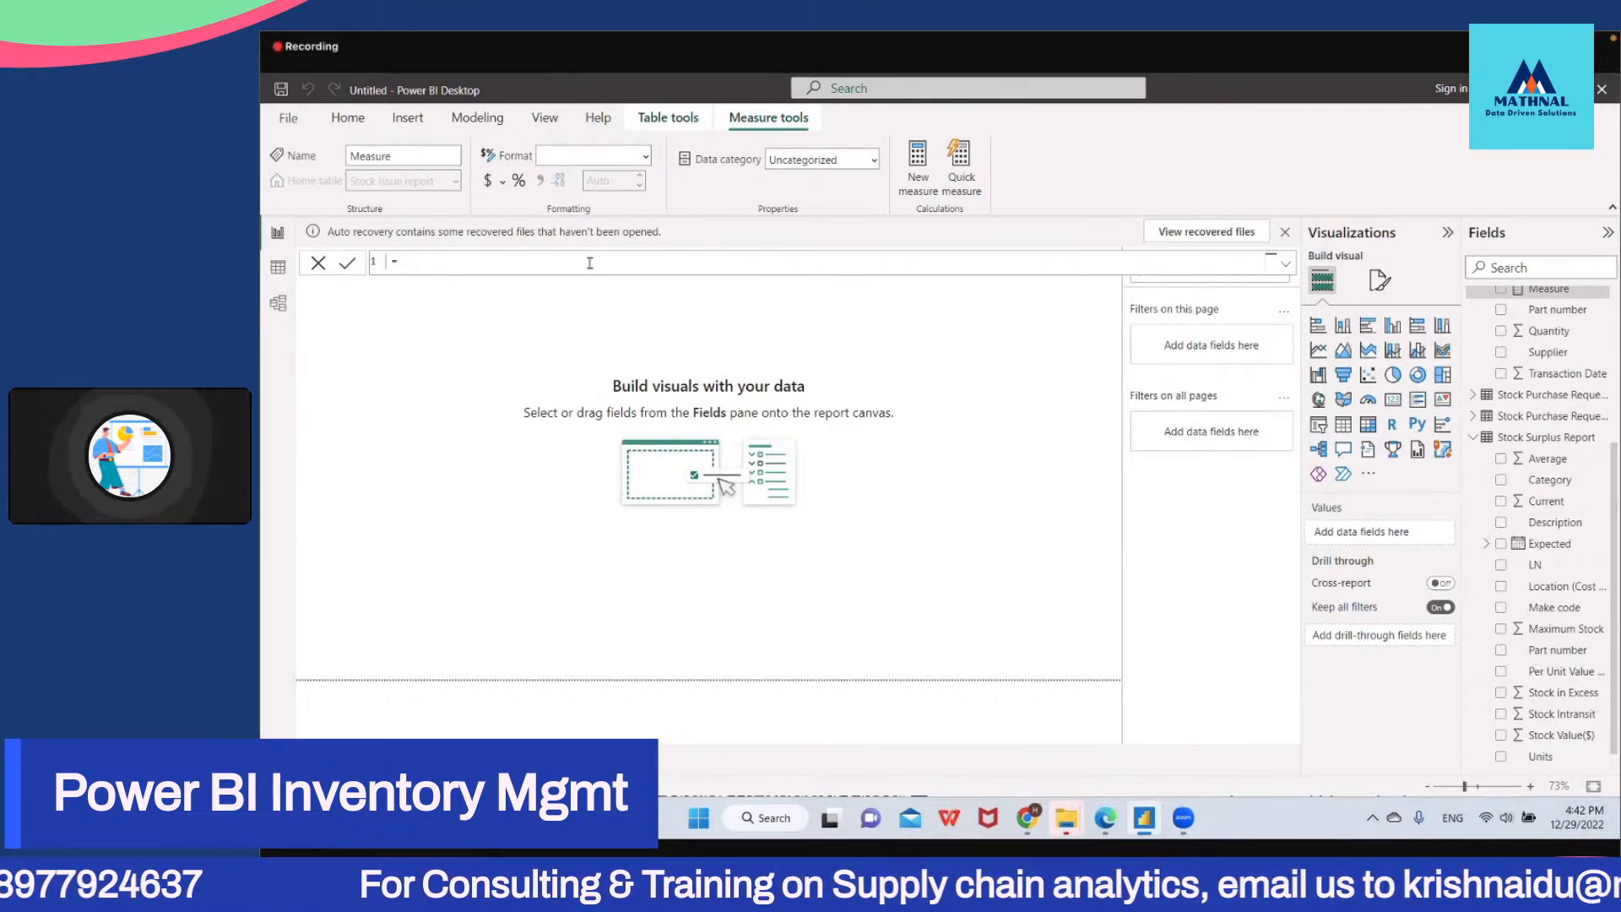
{"action": "type", "text": "c"}
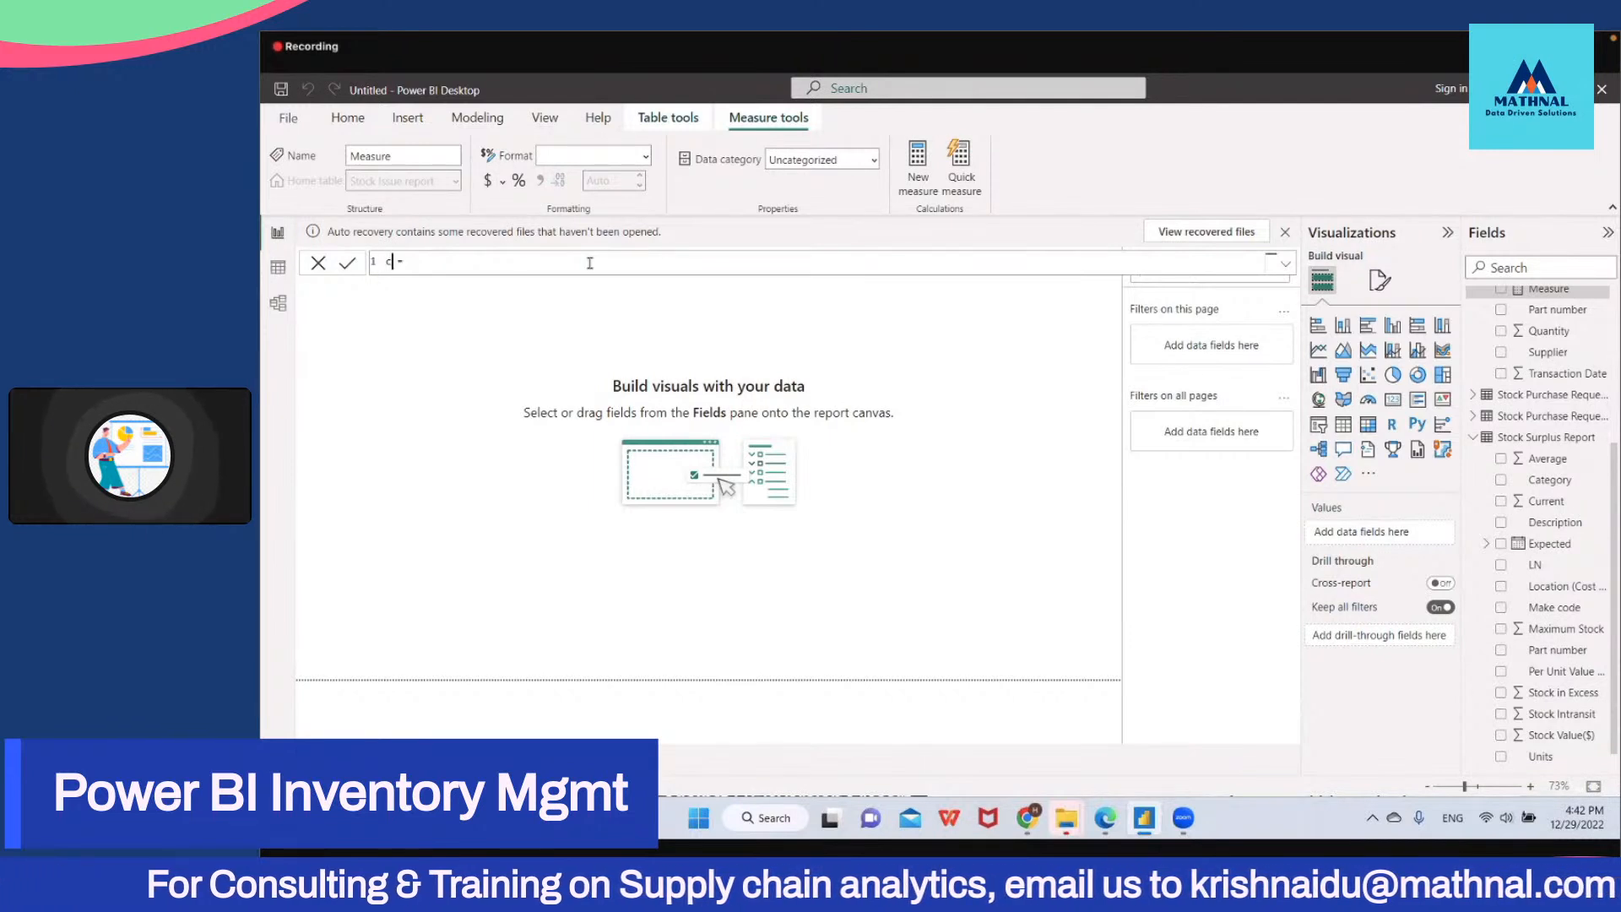
{"action": "key", "text": "BackSpace"}
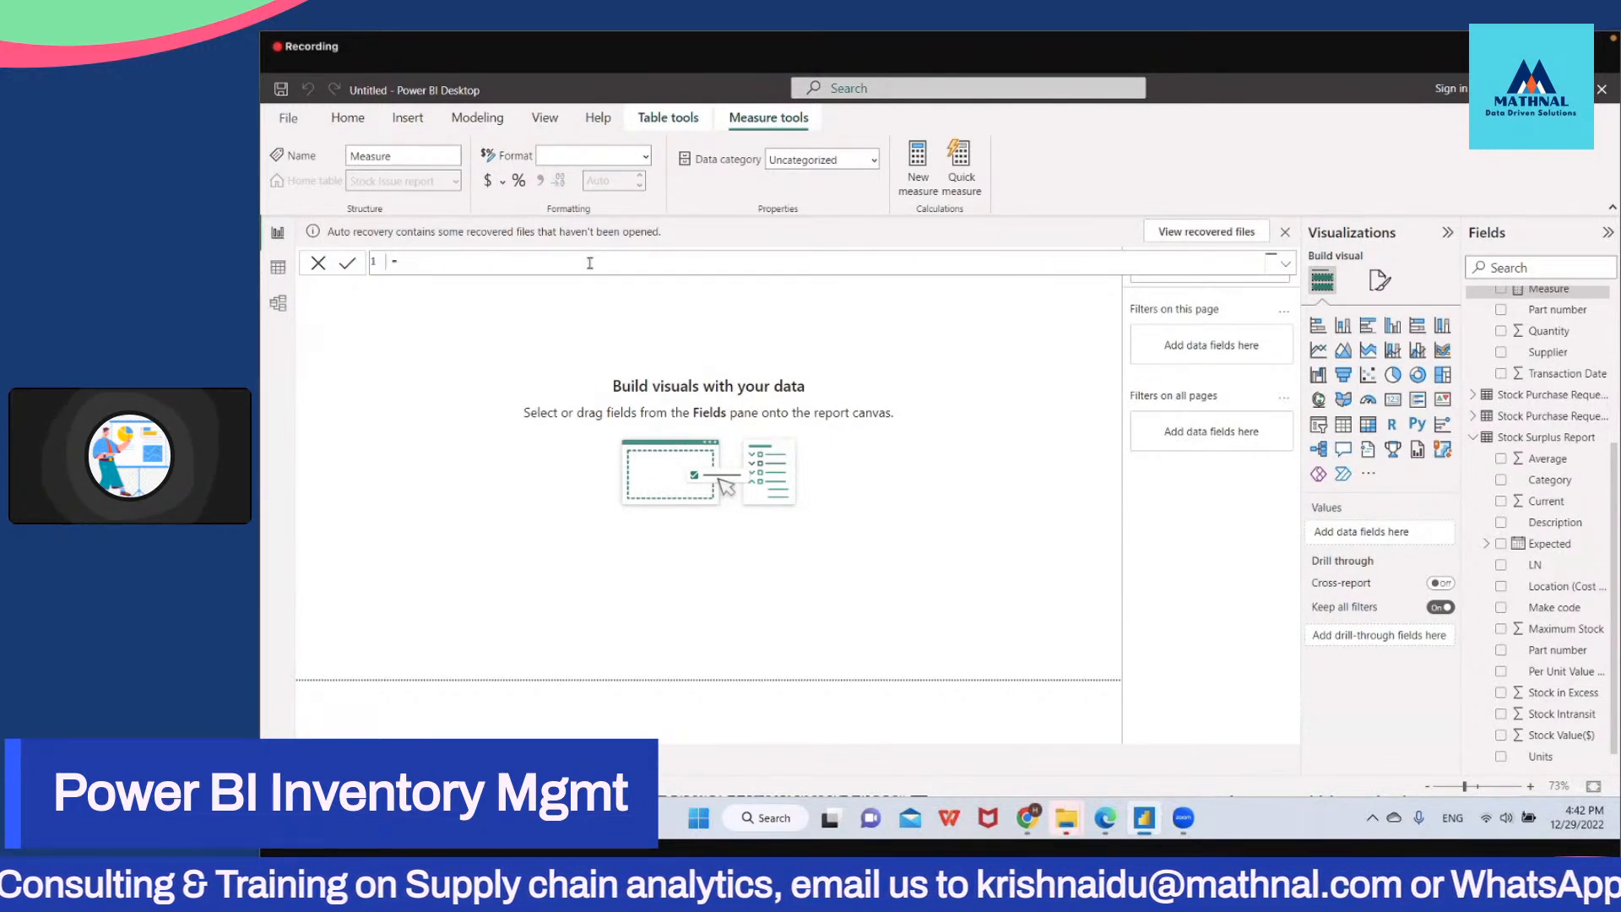
{"action": "type", "text": "avg_excess "}
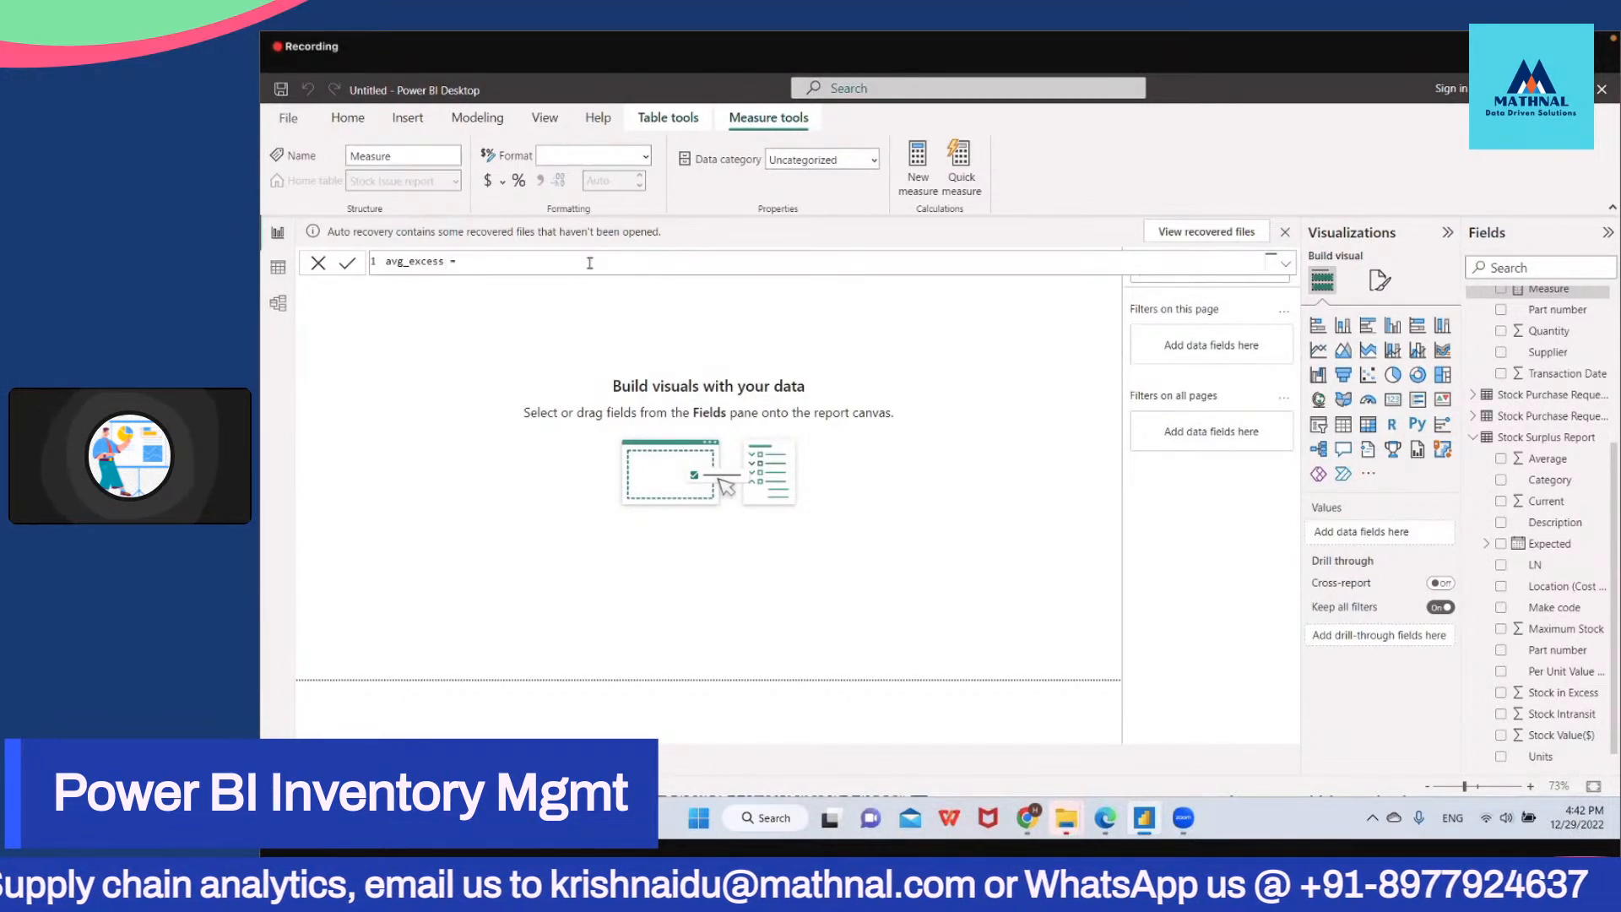
{"action": "type", "text": "_stock ="}
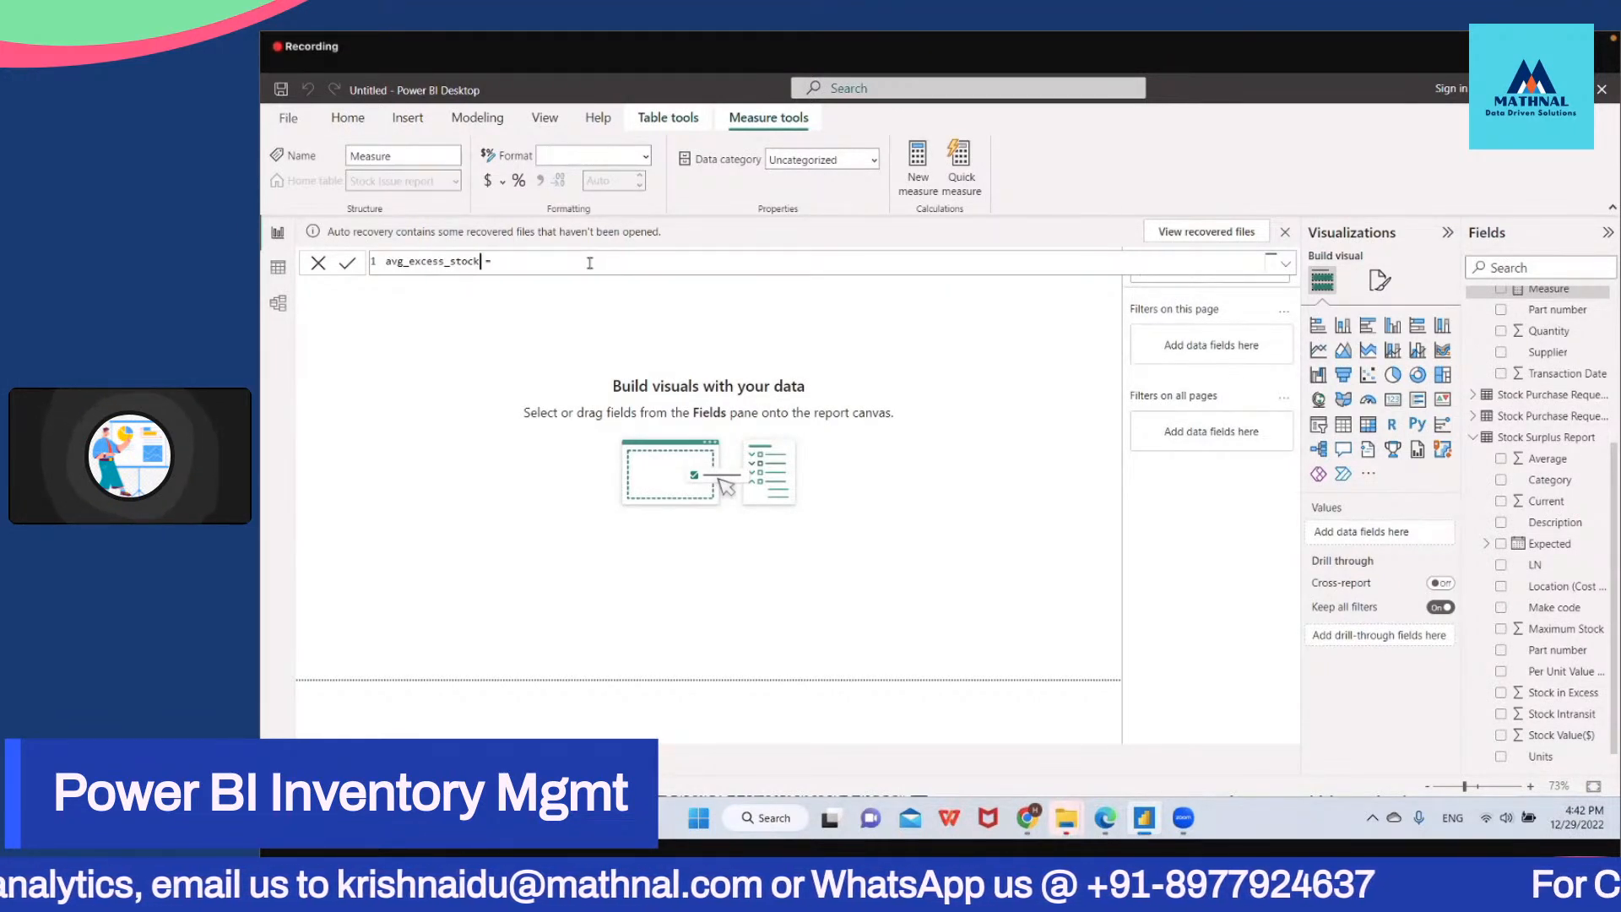
{"action": "key", "text": "BackSpace"}
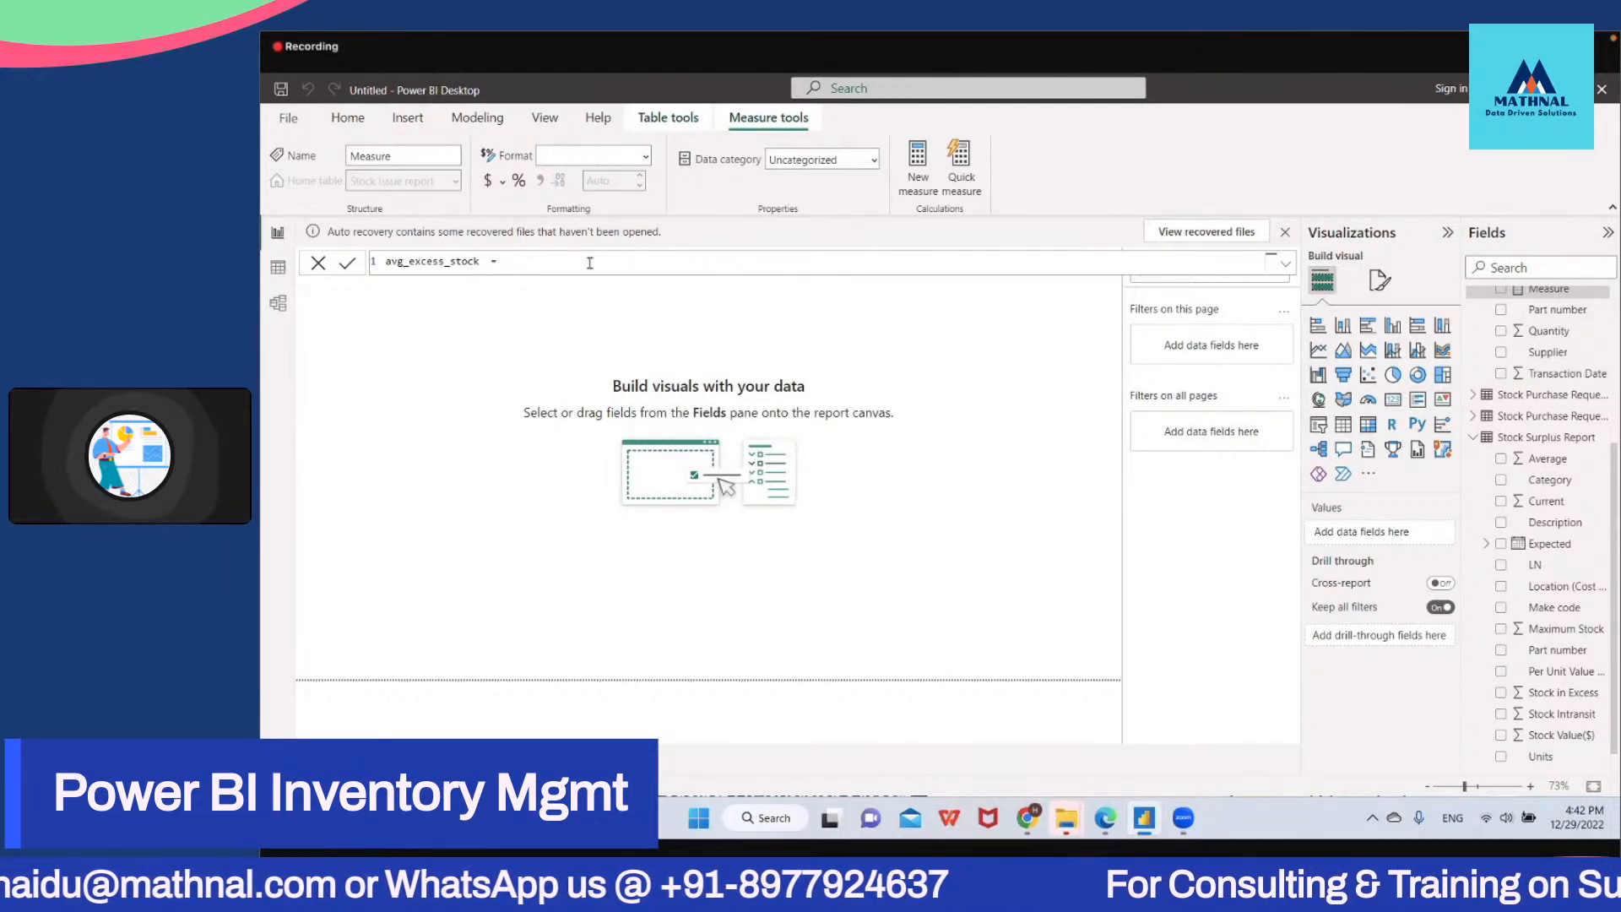
{"action": "key", "text": "BackSpace"}
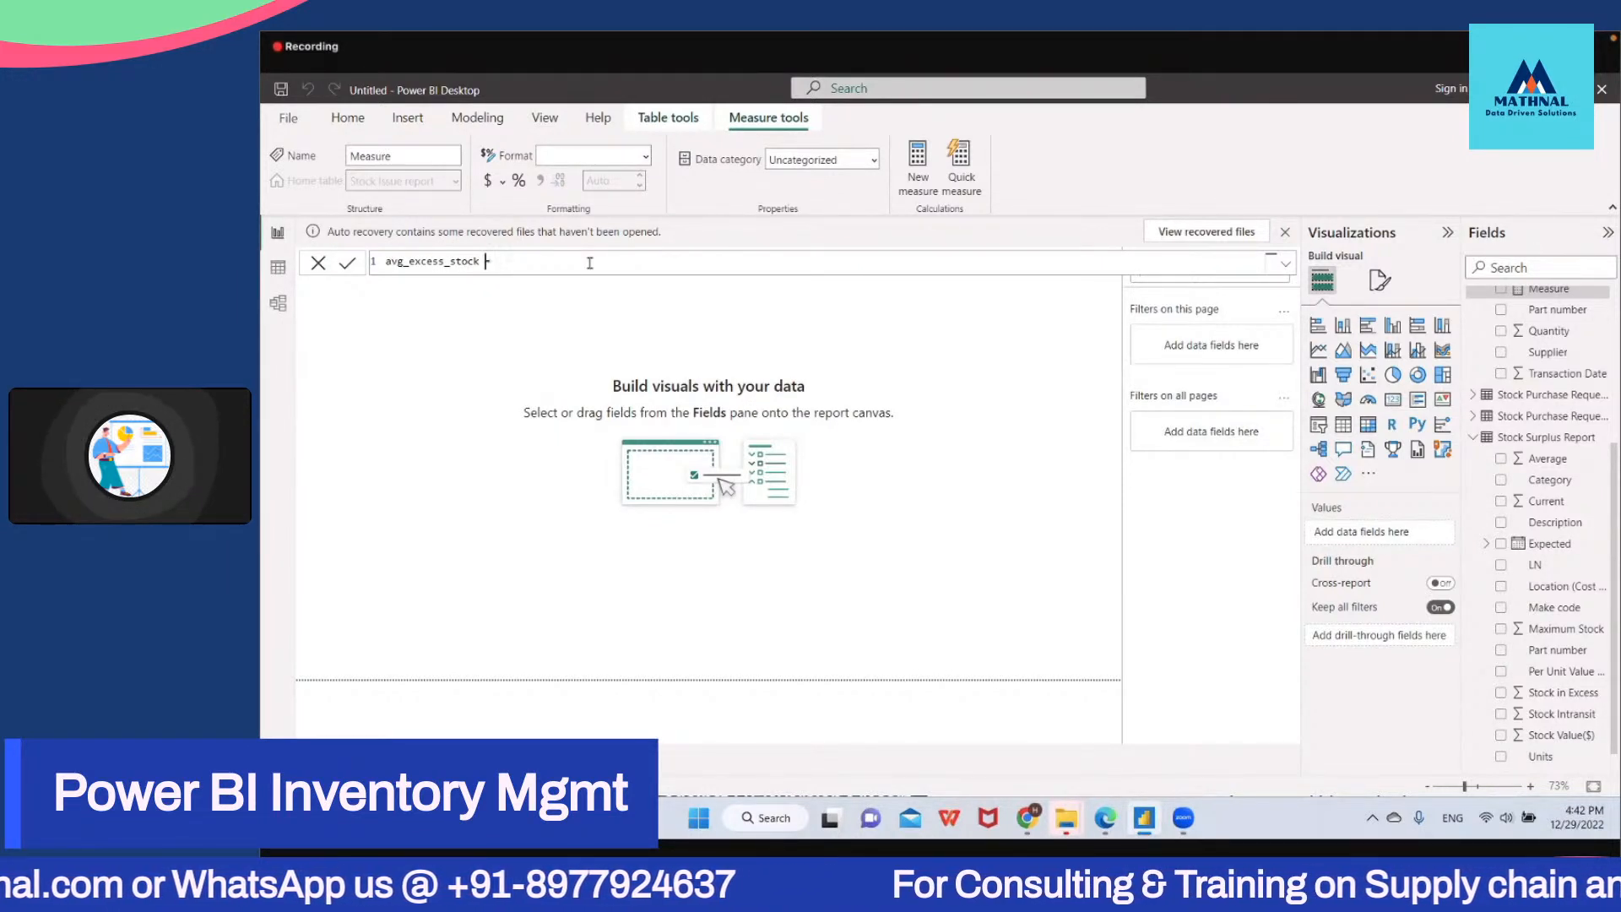
{"action": "key", "text": "BackSpace"}
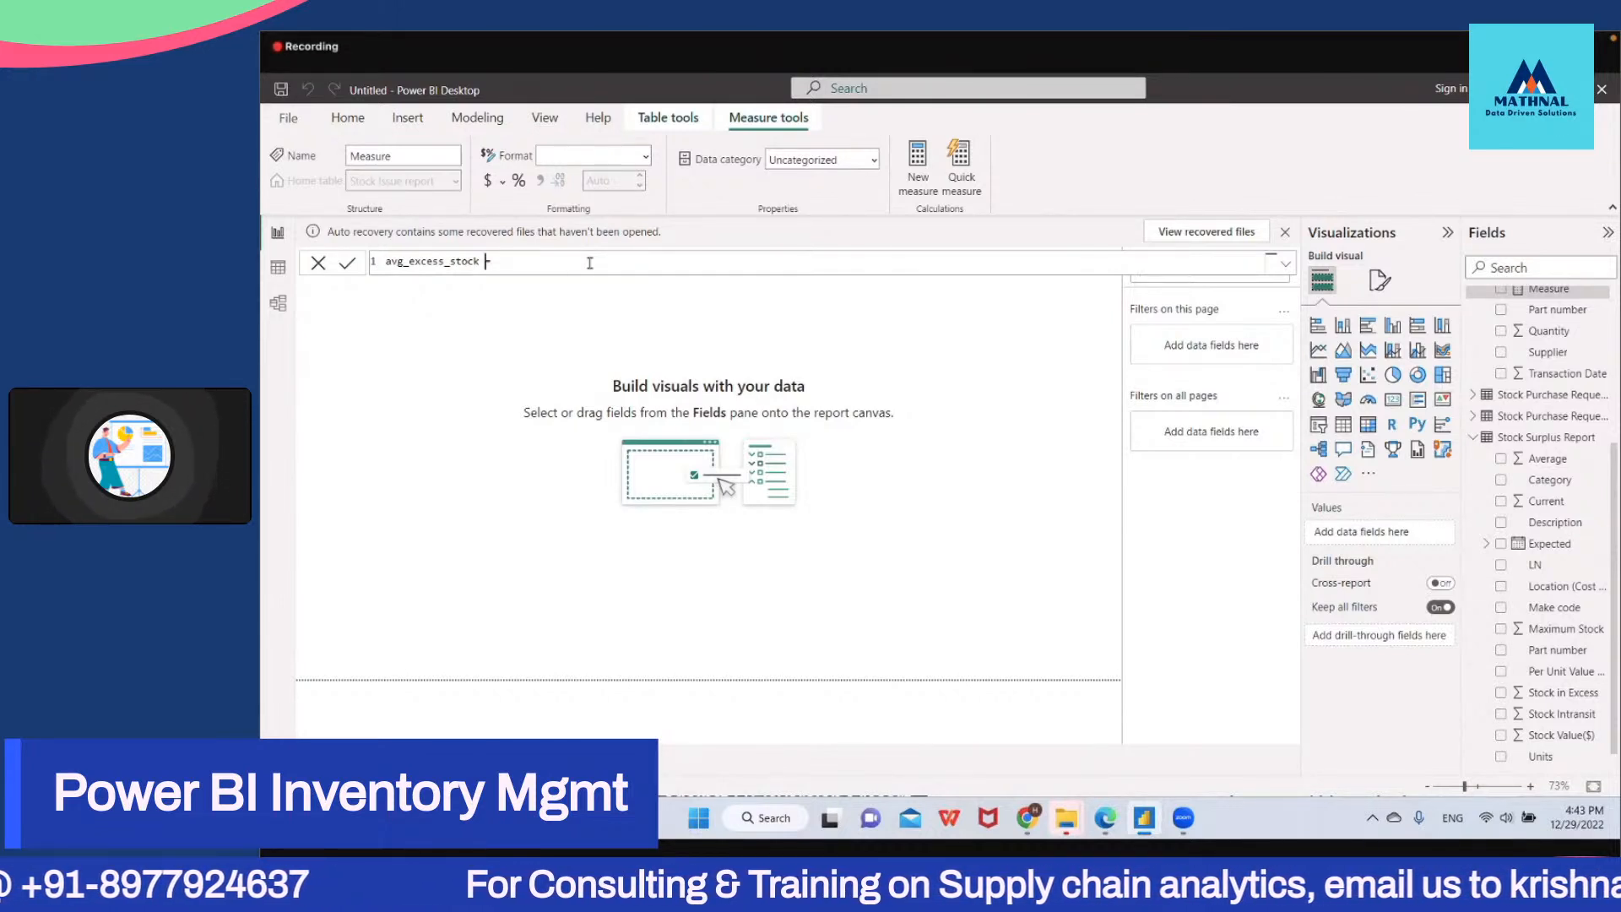
{"action": "type", "text": "="}
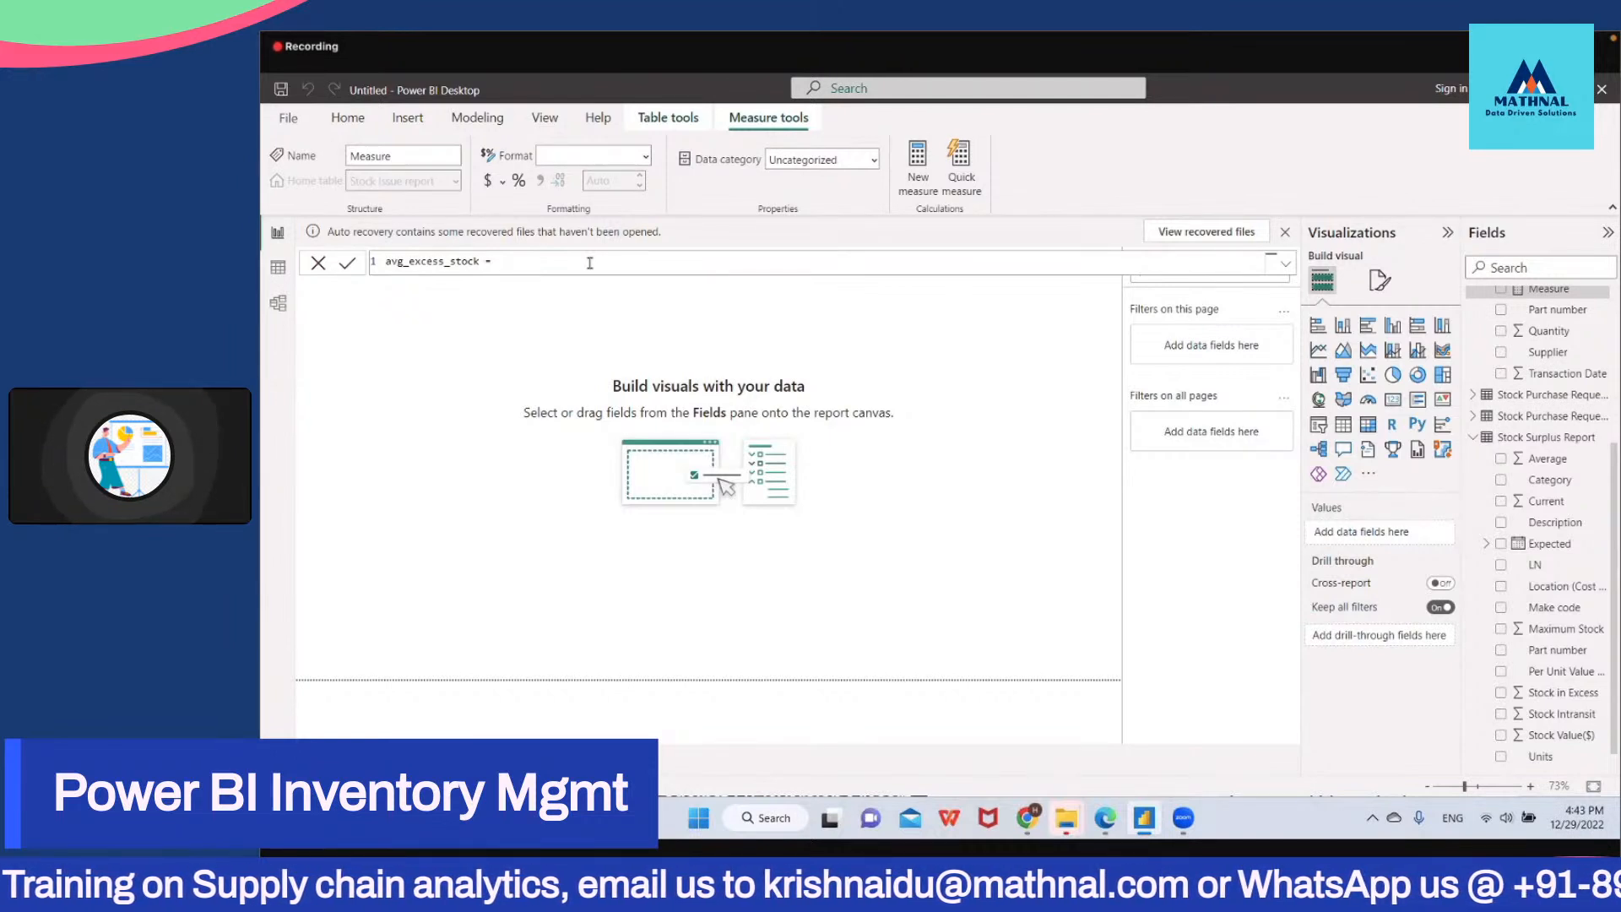
{"action": "type", "text": "="}
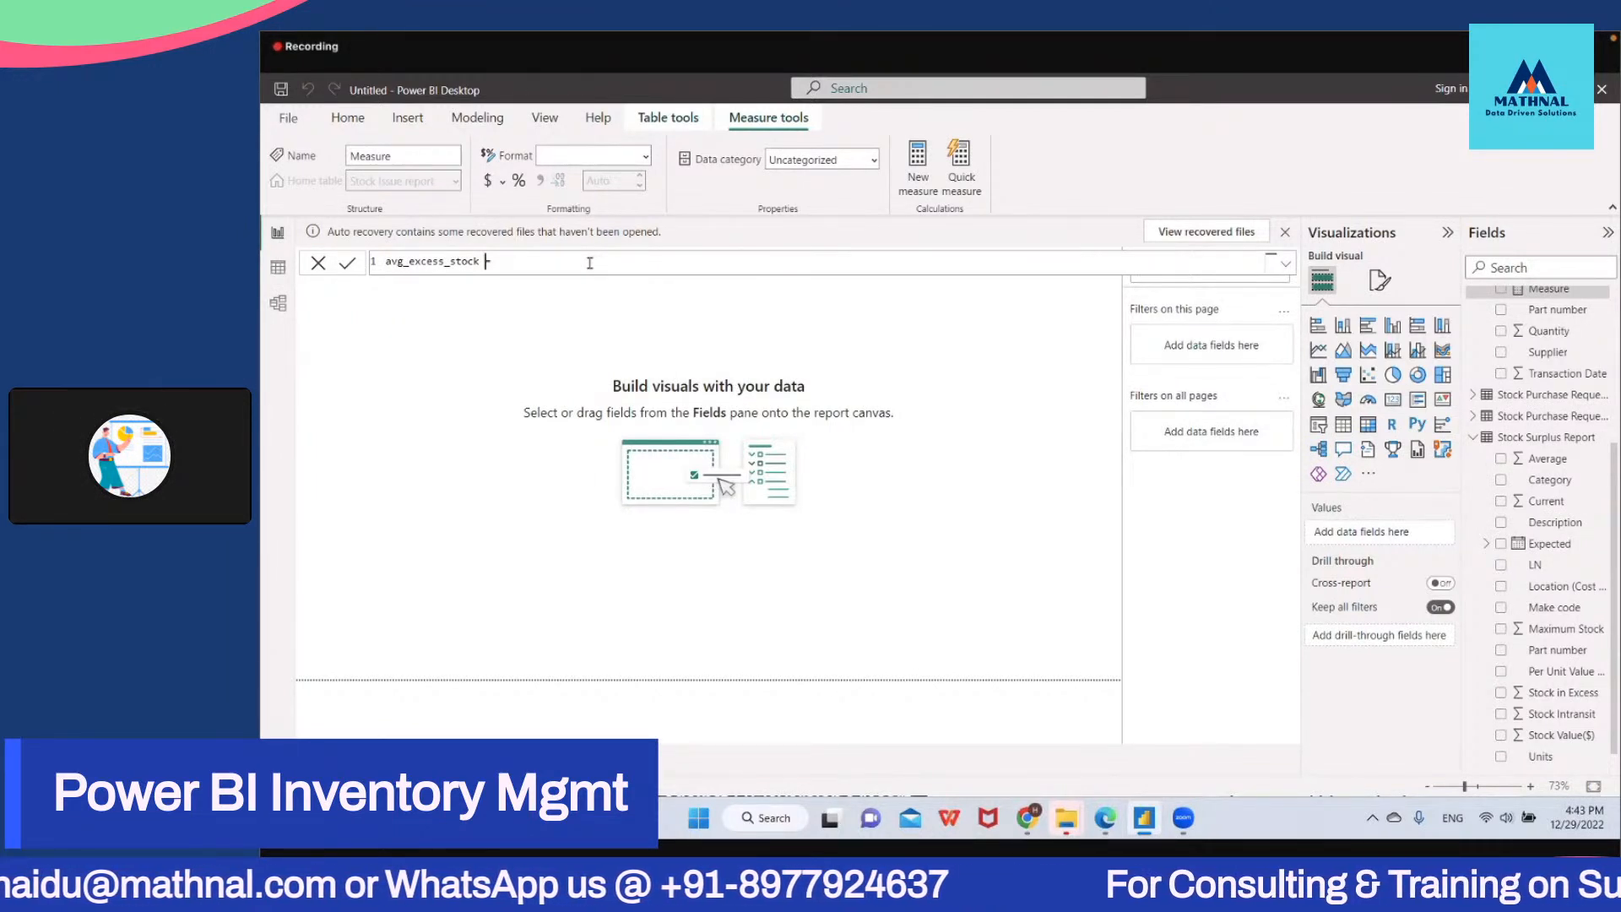
{"action": "type", "text": "="}
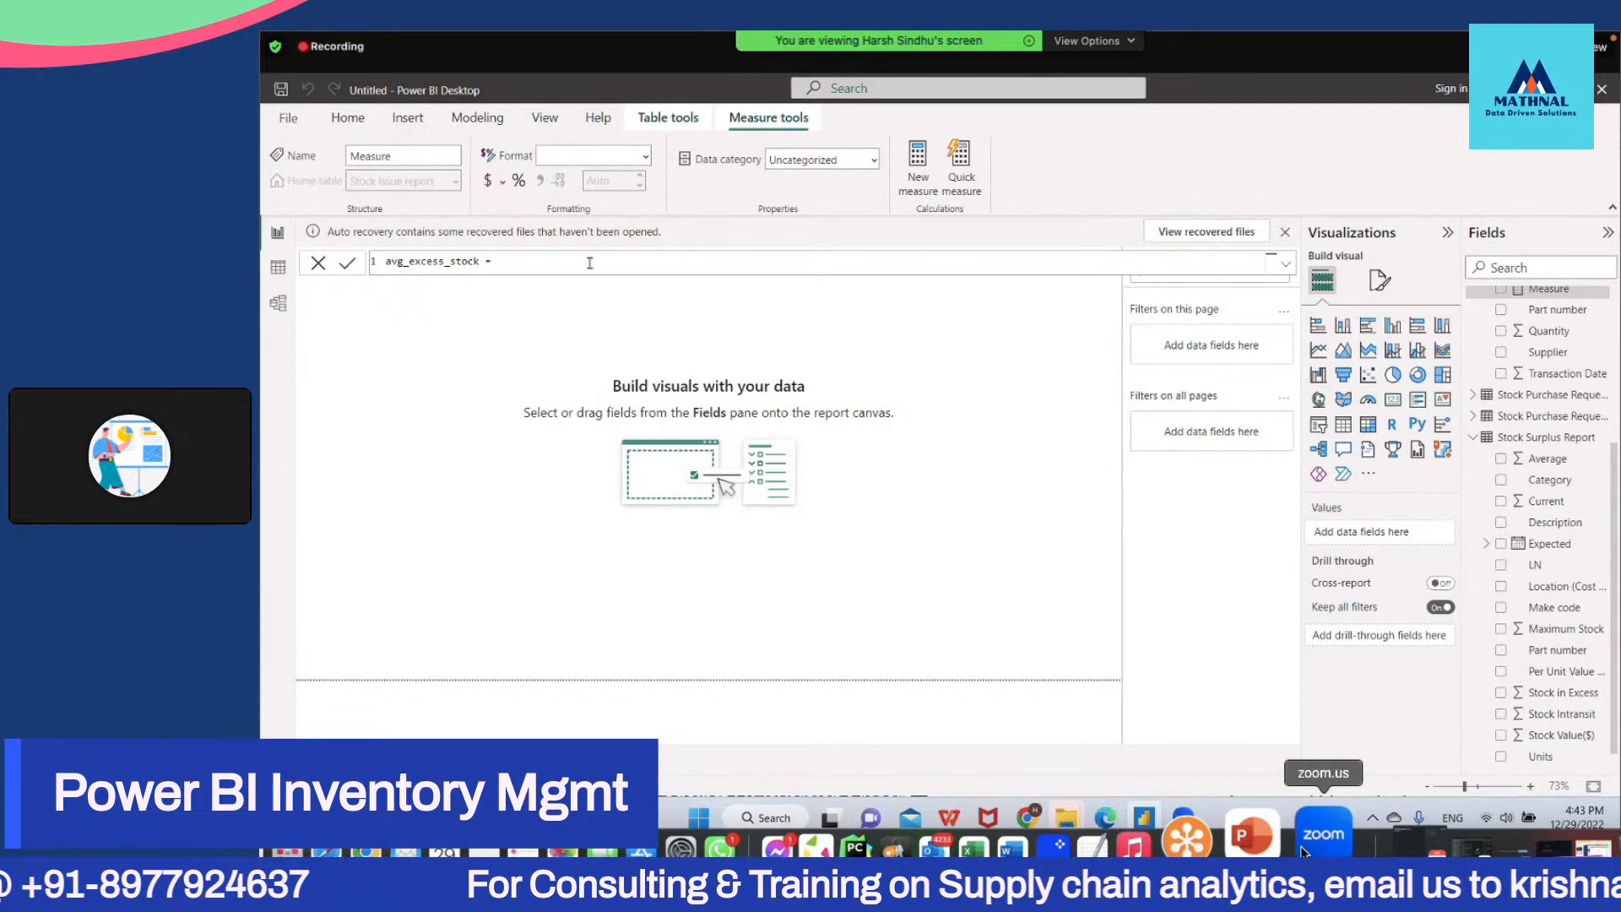
{"action": "left_click", "coordinate": [1307, 851]}
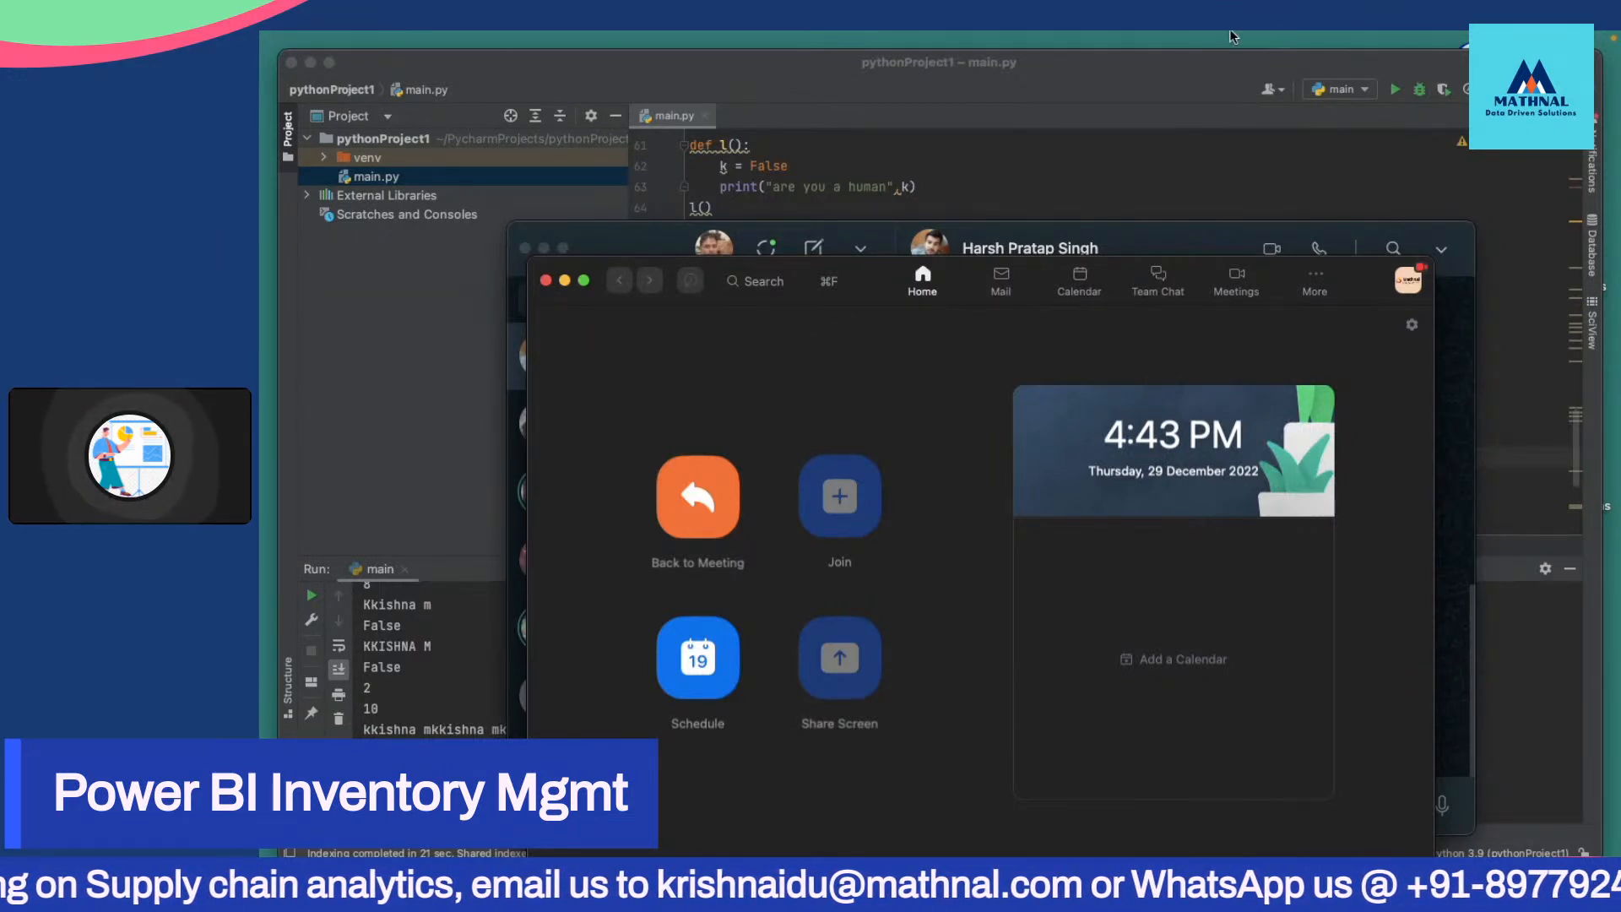
{"action": "left_click", "coordinate": [1188, 195]}
{"action": "left_click", "coordinate": [1187, 196]}
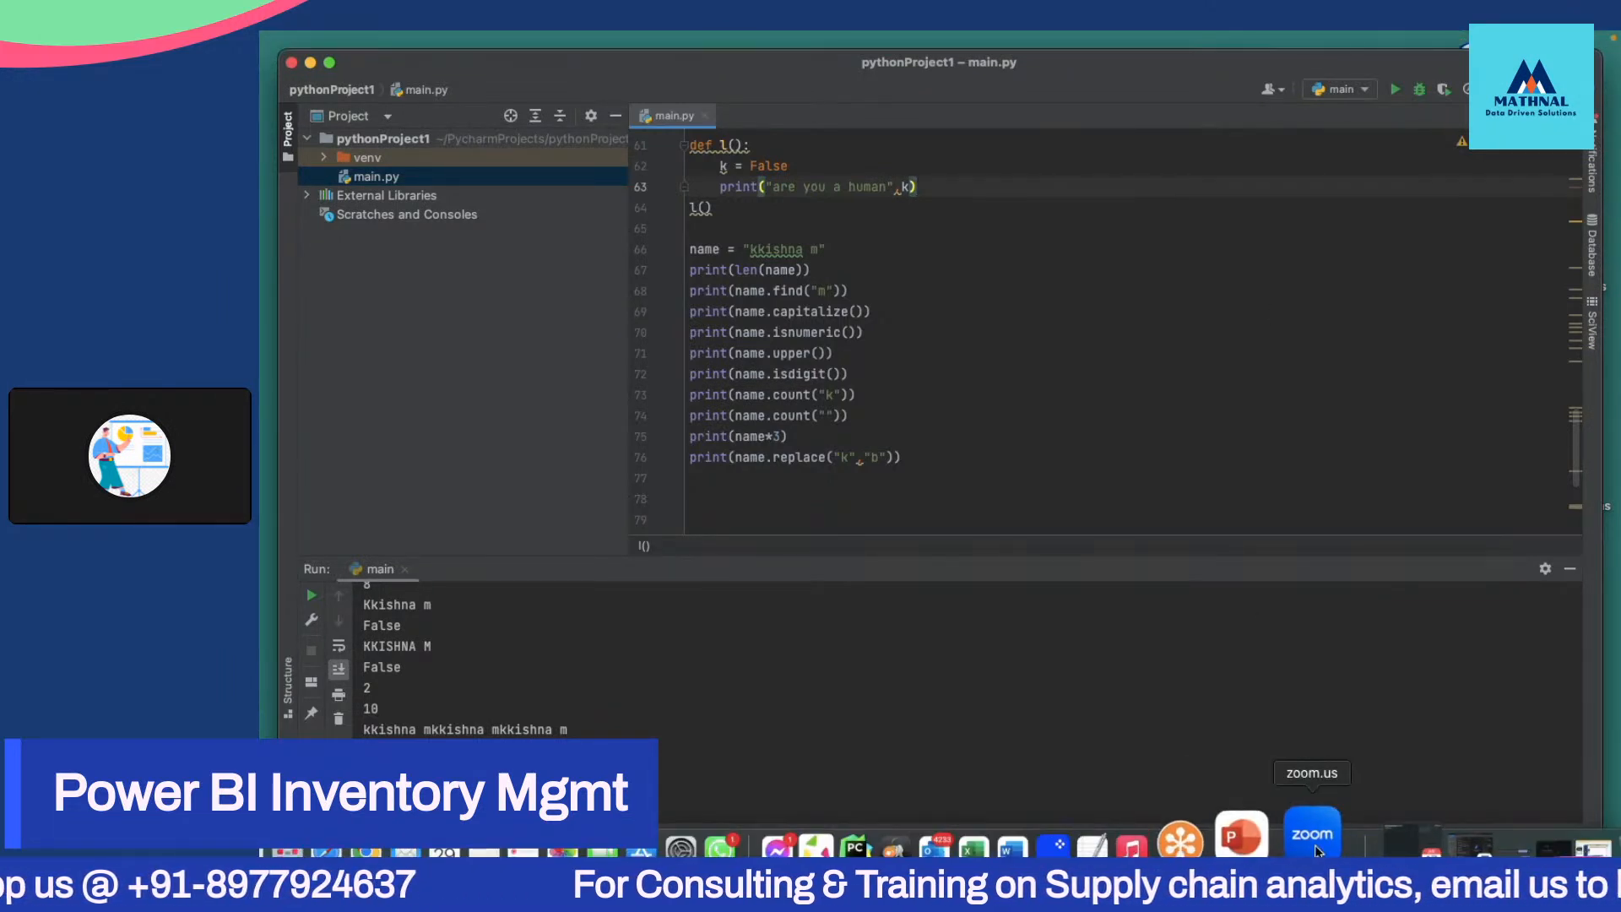
{"action": "left_click", "coordinate": [1314, 840]}
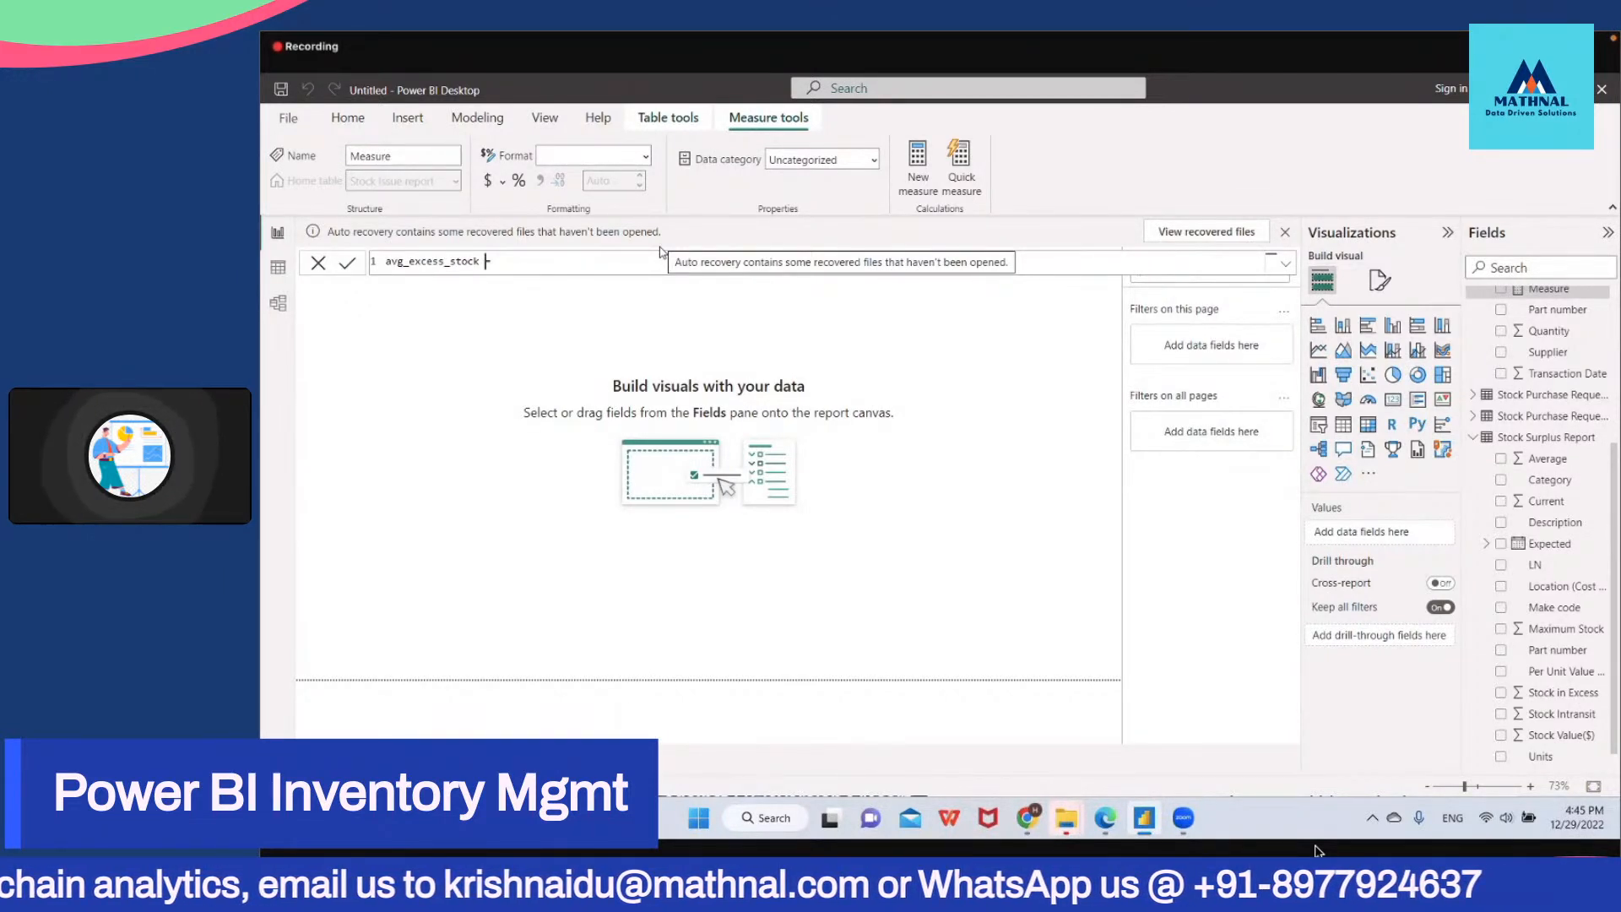
{"action": "key", "text": "BackSpace"}
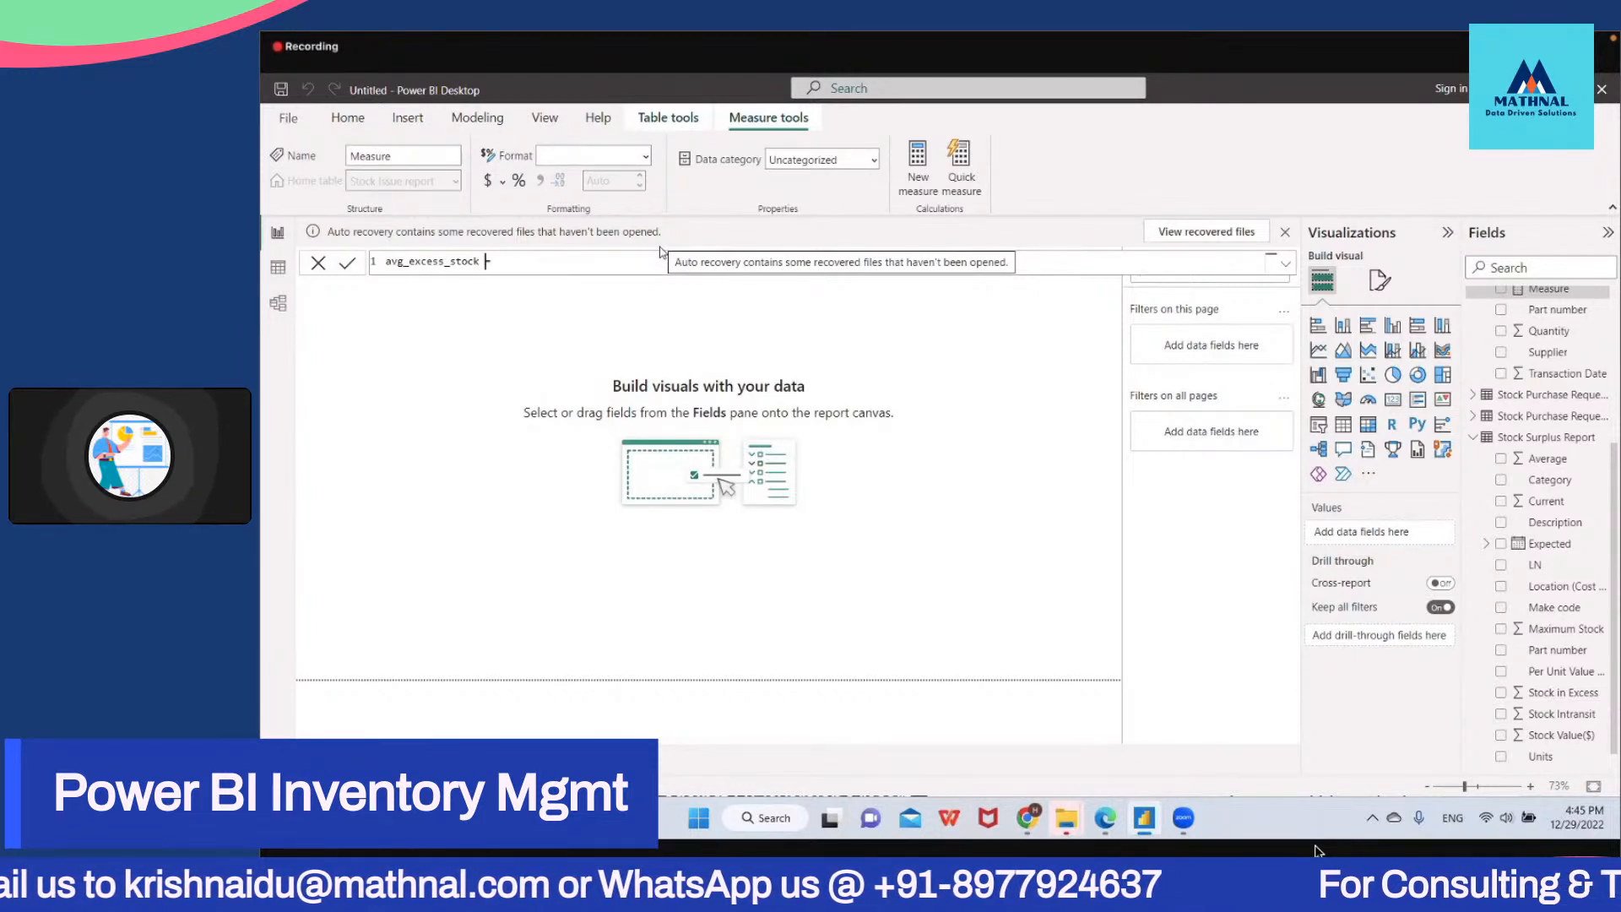
{"action": "key", "text": "BackSpace"}
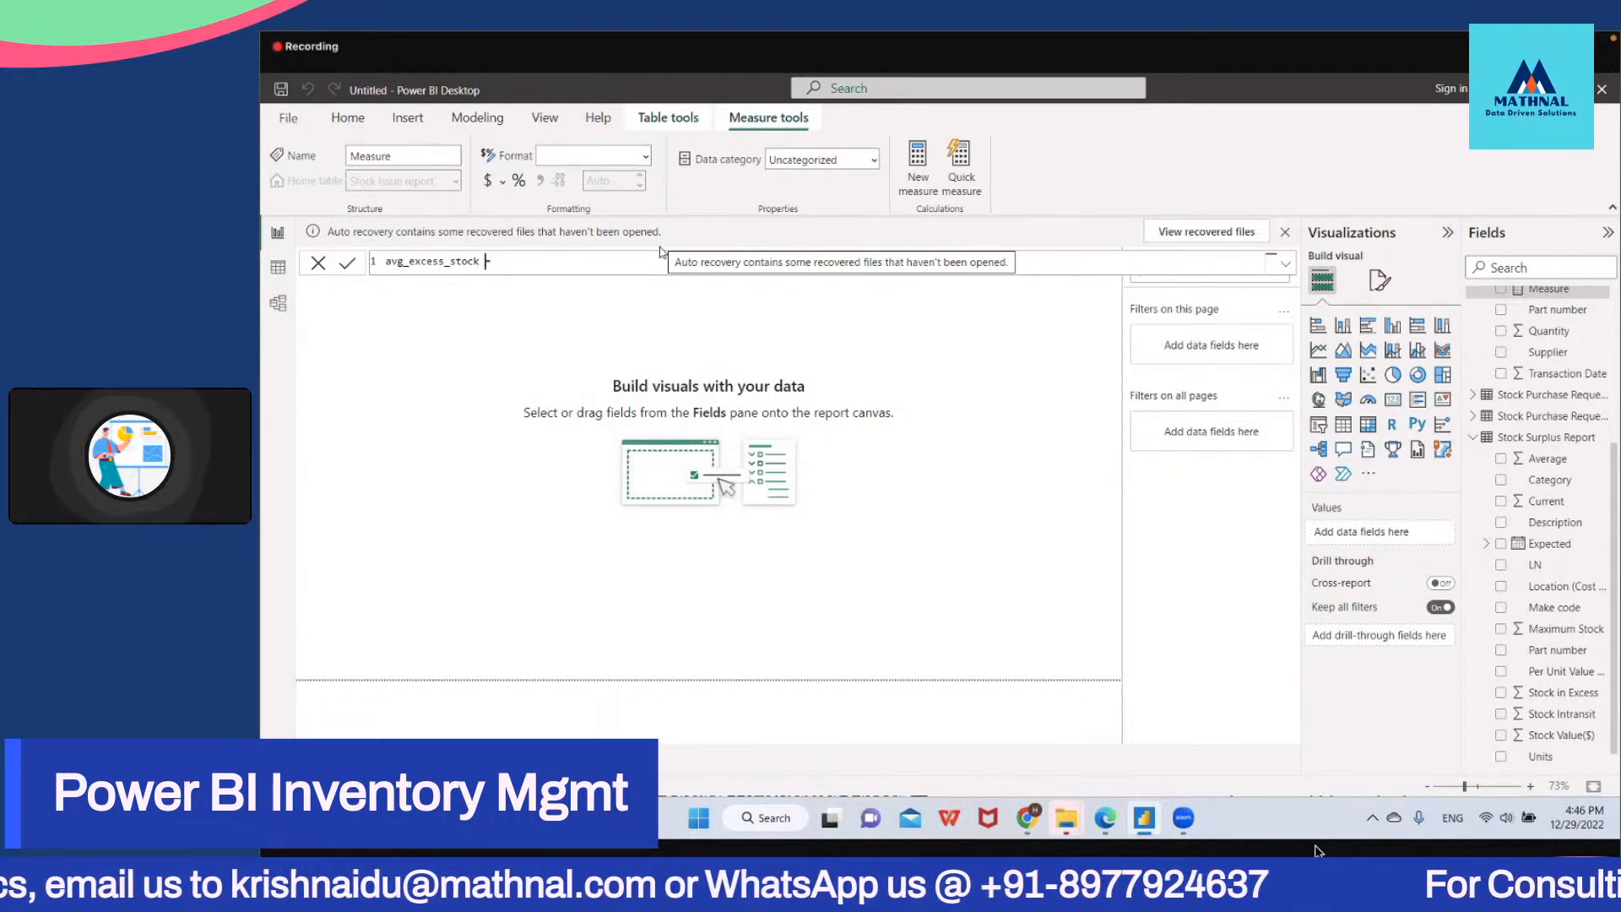
{"action": "type", "text": "="}
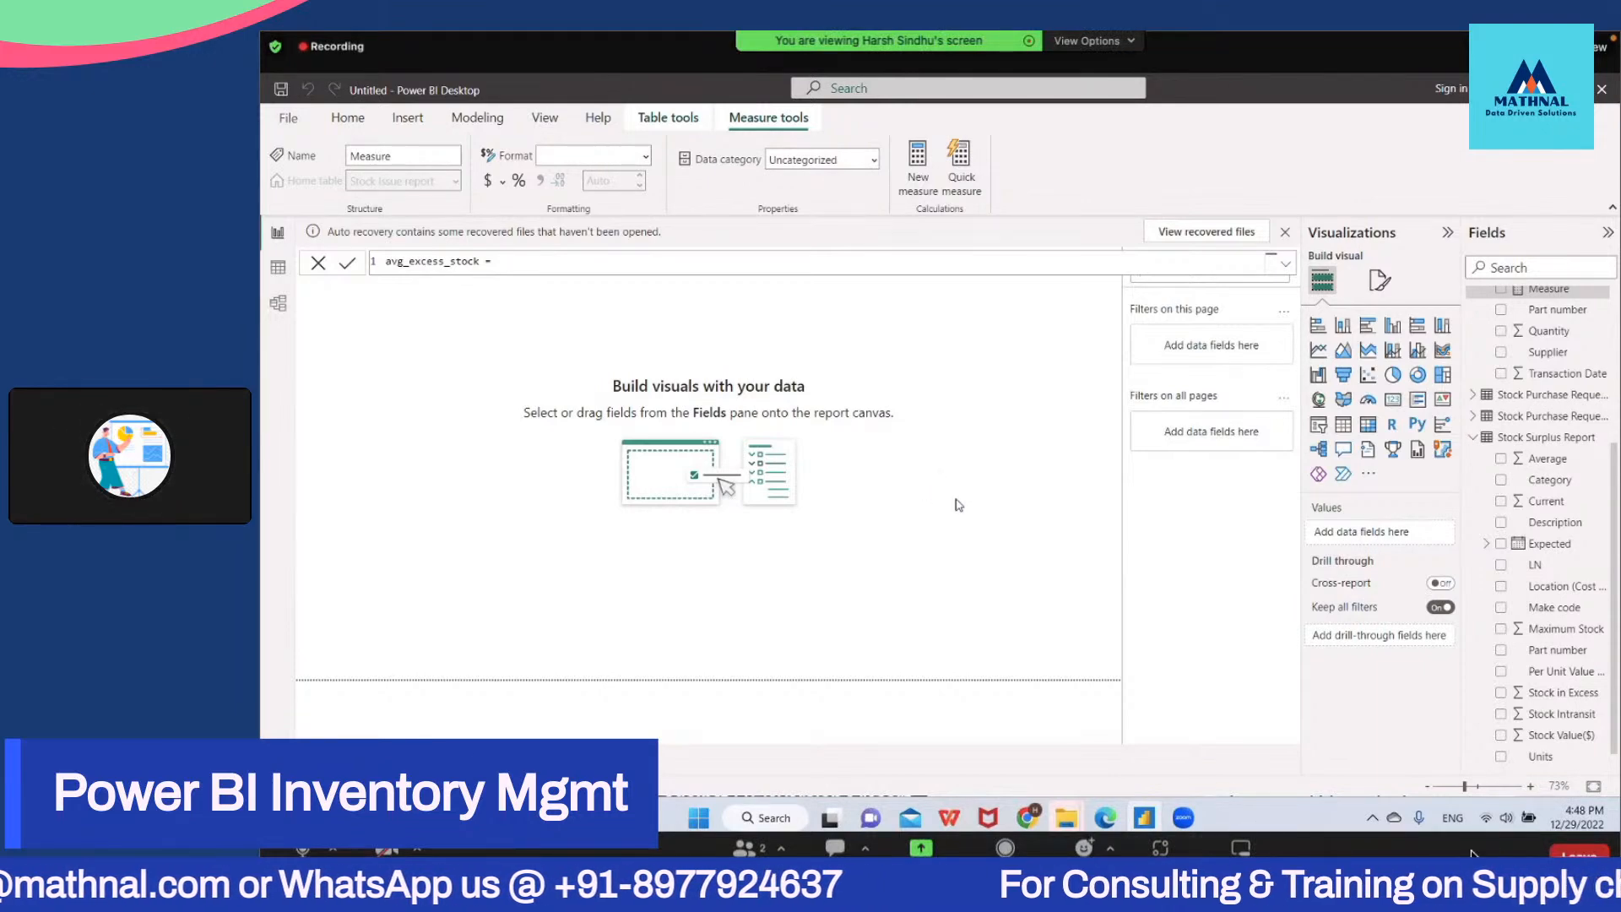
{"action": "left_click", "coordinate": [1579, 852]}
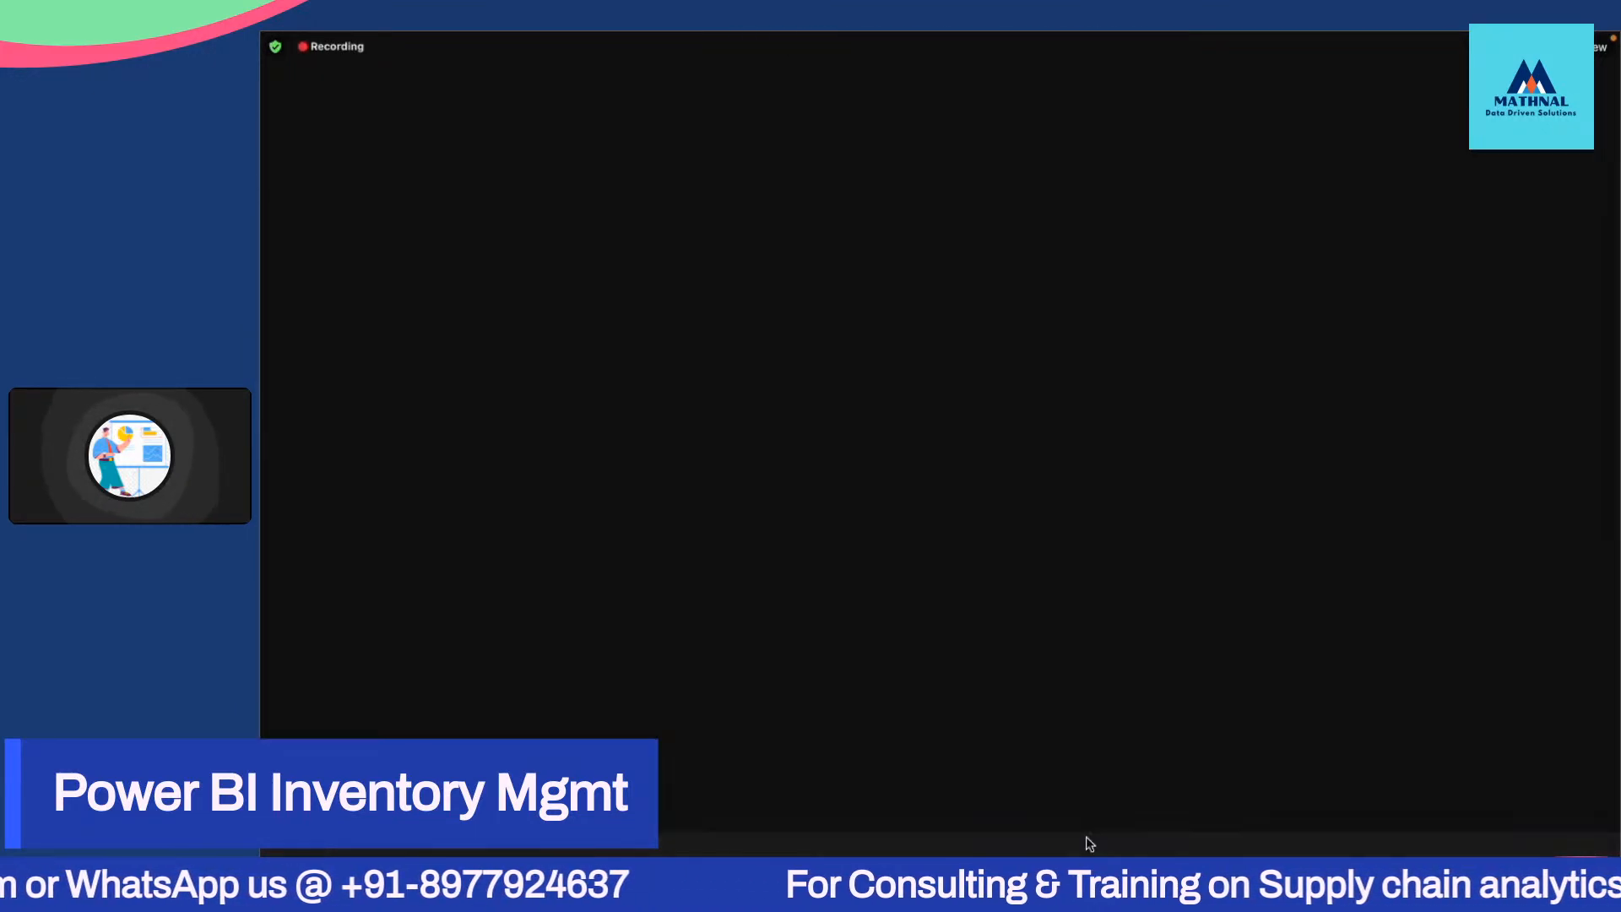